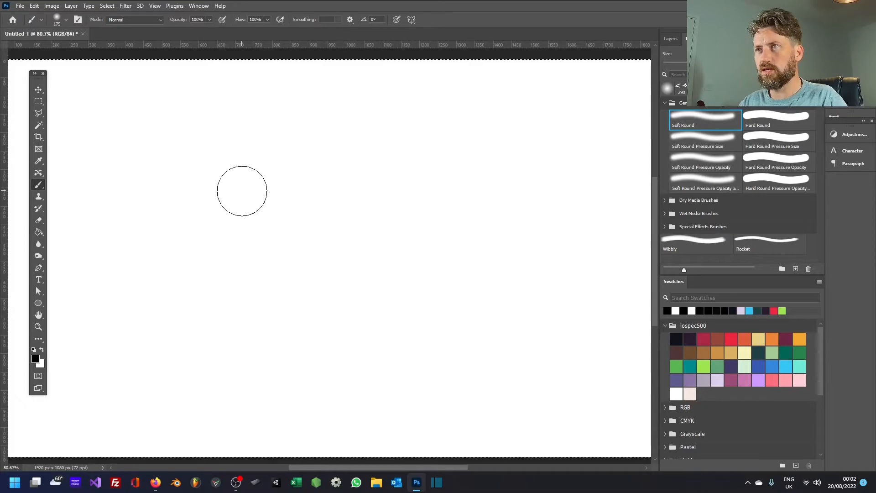
# - Build up one soft-edged black spot on the blank canvas with the Soft Round brush
pyautogui.click(242, 193)
pyautogui.click(241, 192)
pyautogui.click(242, 193)
# - Select the black spot with a rectangular marquee and define it as a brush preset with a name beginning "My New"
pyautogui.press('m')
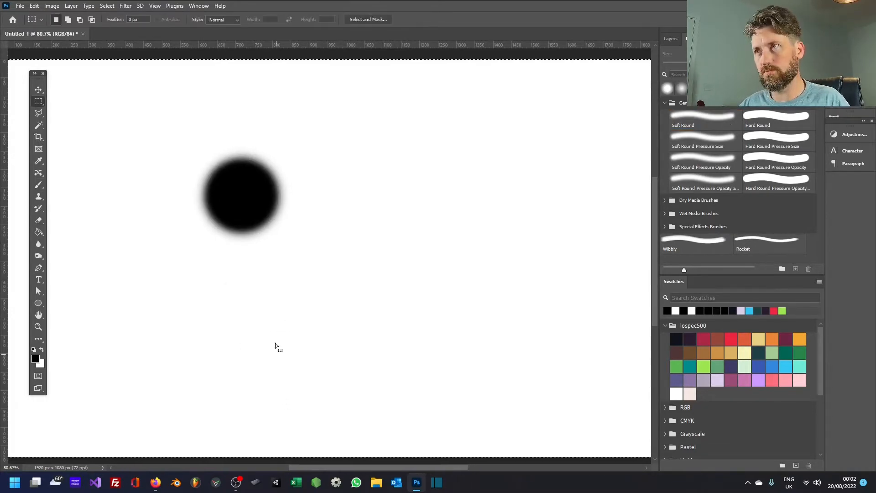
pyautogui.moveTo(196, 171); pyautogui.dragTo(299, 259)
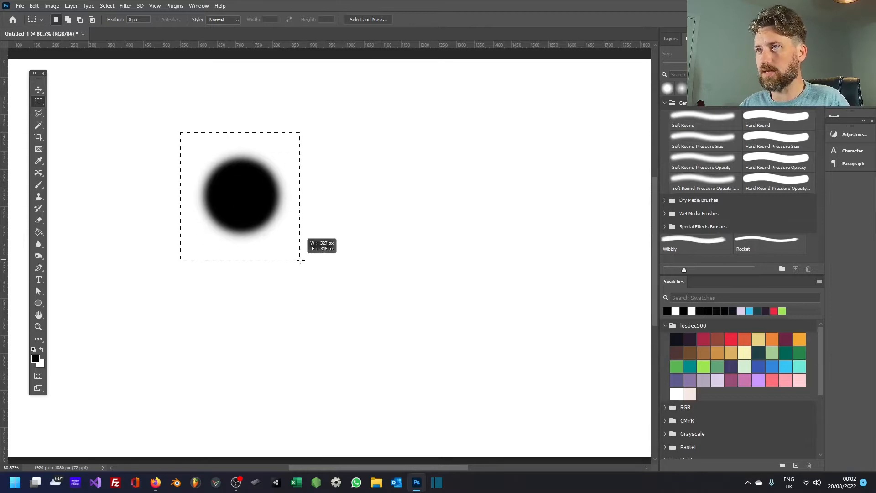
pyautogui.click(34, 6)
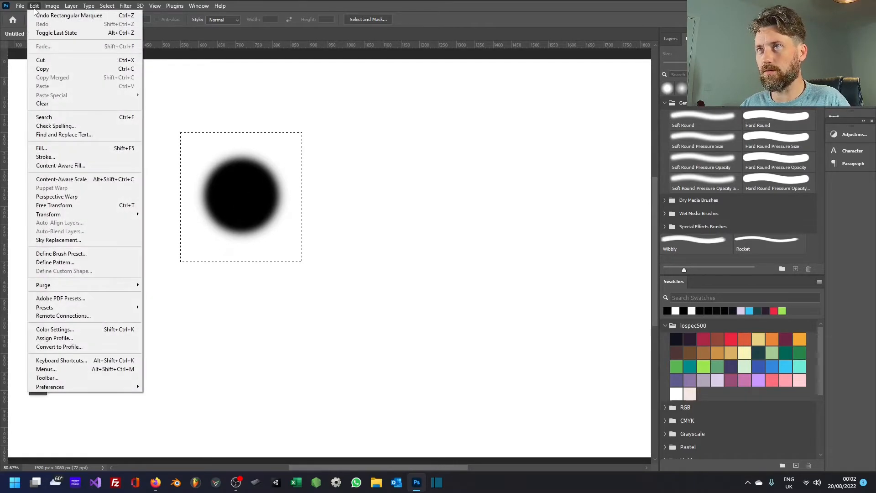
pyautogui.click(78, 255)
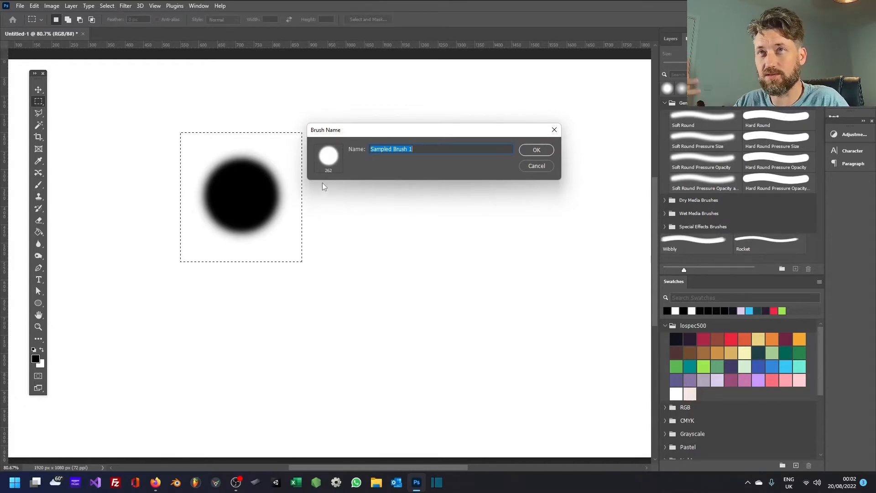
pyautogui.write('O')
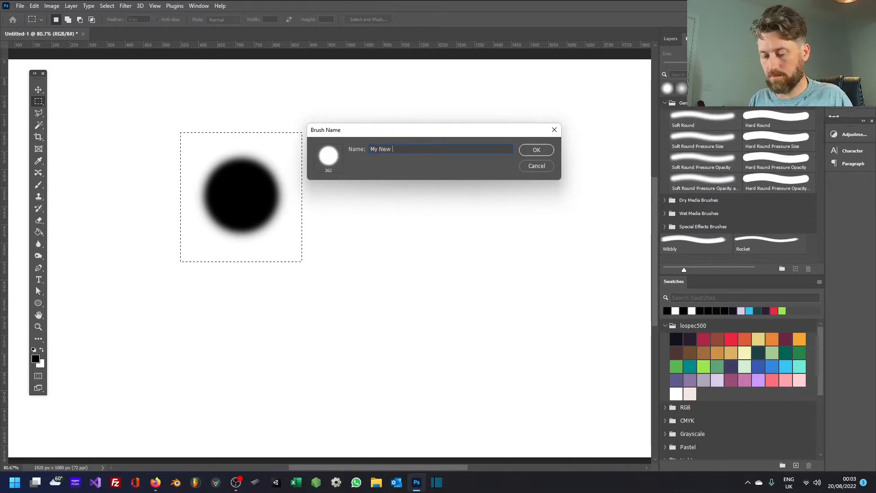
pyautogui.press('Return')
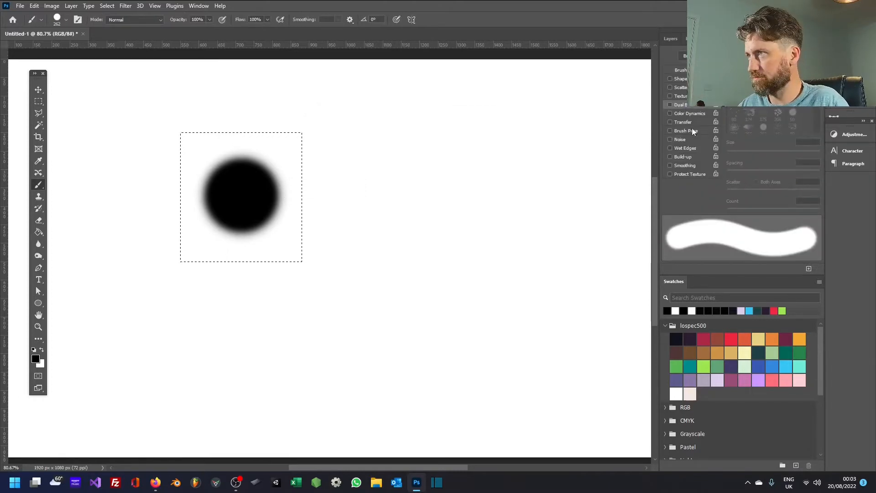
# - Deselect the spot, reduce the new brush to 100 px and paint a winding black stroke beside it
pyautogui.click(690, 70)
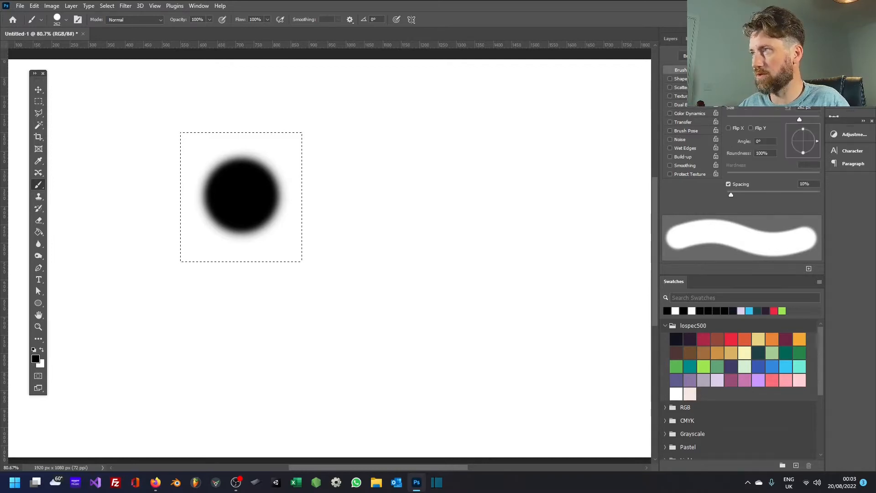
pyautogui.hotkey('ctrl', 'd')
pyautogui.press('[')
pyautogui.press('[')
pyautogui.press('[')
pyautogui.press('[')
pyautogui.press('[')
pyautogui.press('[')
pyautogui.press('[')
pyautogui.press('[')
pyautogui.press('[')
pyautogui.press('[')
pyautogui.press('[')
pyautogui.press('[')
pyautogui.moveTo(374, 161)
pyautogui.mouseDown()
pyautogui.moveTo(385, 178)
pyautogui.moveTo(348, 338)
pyautogui.moveTo(386, 379)
pyautogui.moveTo(253, 357)
pyautogui.mouseUp()
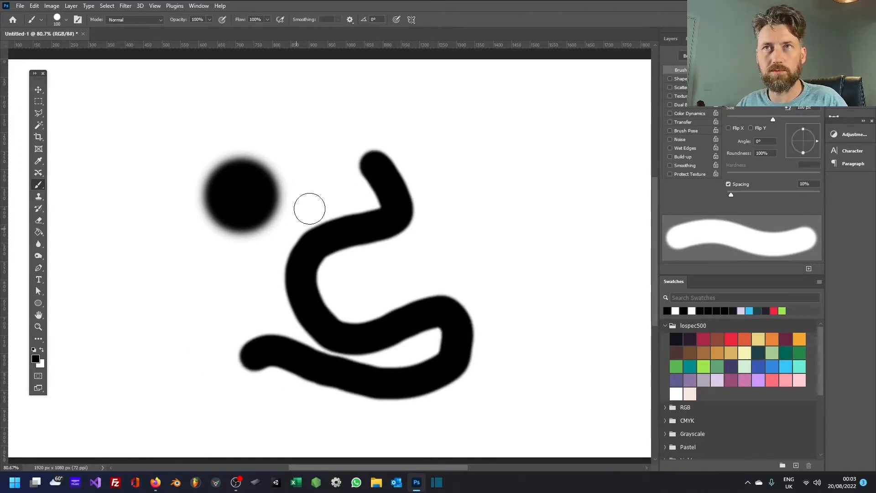
# - Reduce the brush to 60 px and paint a thinner looping stroke along the upper part of the canvas
pyautogui.press('[')
pyautogui.press('[')
pyautogui.press('[')
pyautogui.press('[')
pyautogui.moveTo(431, 120)
pyautogui.mouseDown()
pyautogui.moveTo(488, 166)
pyautogui.moveTo(542, 168)
pyautogui.moveTo(431, 107)
pyautogui.moveTo(203, 111)
pyautogui.mouseUp()
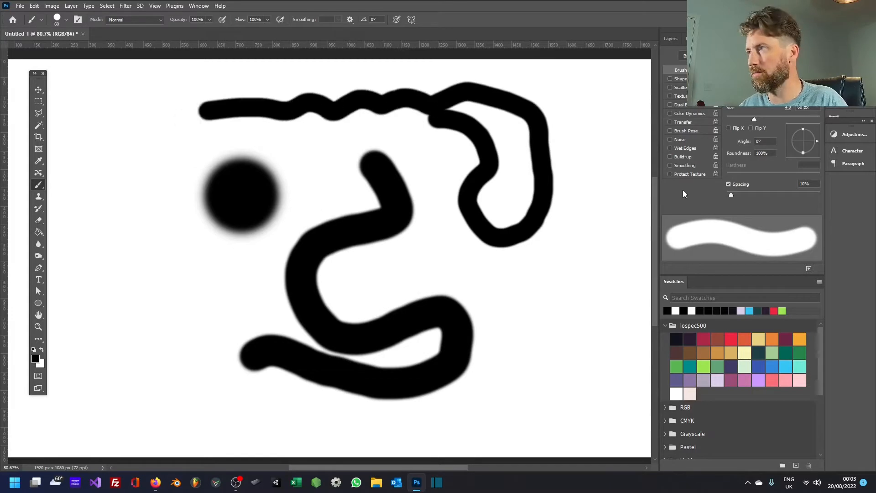
# - Flatten the brush tip to 27% roundness at -50°, set its spacing to 63% and paint test strokes with the changed tip
pyautogui.moveTo(815, 145); pyautogui.dragTo(803, 146)
pyautogui.moveTo(168, 230)
pyautogui.mouseDown()
pyautogui.moveTo(142, 286)
pyautogui.moveTo(150, 301)
pyautogui.moveTo(153, 153)
pyautogui.moveTo(171, 178)
pyautogui.moveTo(148, 196)
pyautogui.moveTo(401, 201)
pyautogui.moveTo(438, 338)
pyautogui.moveTo(501, 262)
pyautogui.mouseUp()
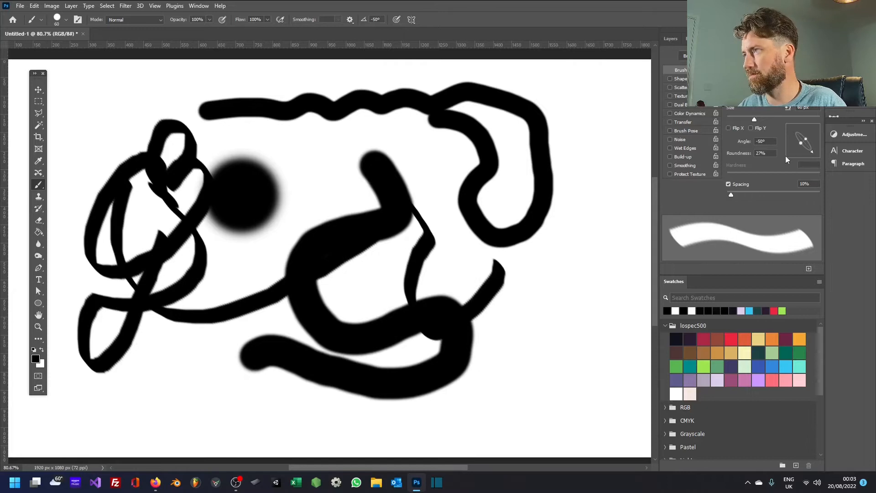
pyautogui.moveTo(737, 196); pyautogui.dragTo(755, 195)
pyautogui.moveTo(594, 267)
pyautogui.mouseDown()
pyautogui.moveTo(511, 382)
pyautogui.moveTo(423, 413)
pyautogui.moveTo(300, 381)
pyautogui.moveTo(278, 217)
pyautogui.moveTo(421, 126)
pyautogui.moveTo(283, 156)
pyautogui.moveTo(363, 333)
pyautogui.moveTo(313, 234)
pyautogui.mouseUp()
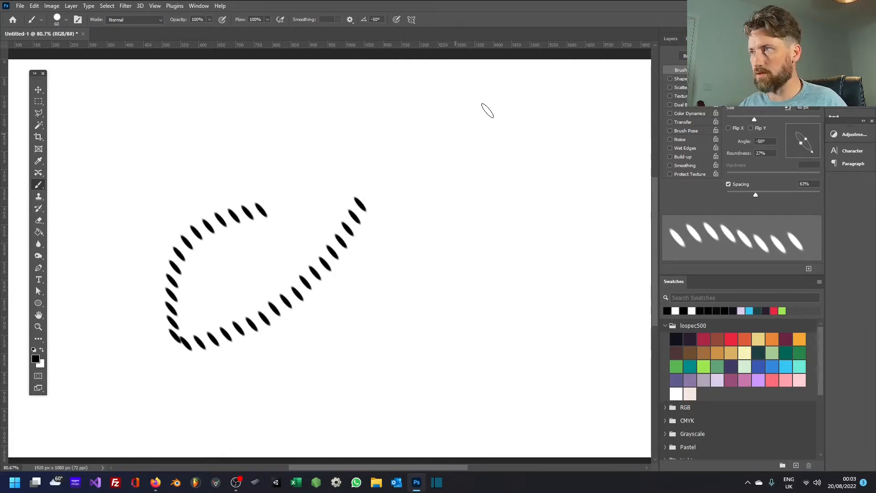
# - Enable Shape Dynamics for the brush with some size jitter and paint a test stroke
pyautogui.click(680, 79)
pyautogui.moveTo(789, 76); pyautogui.dragTo(792, 76)
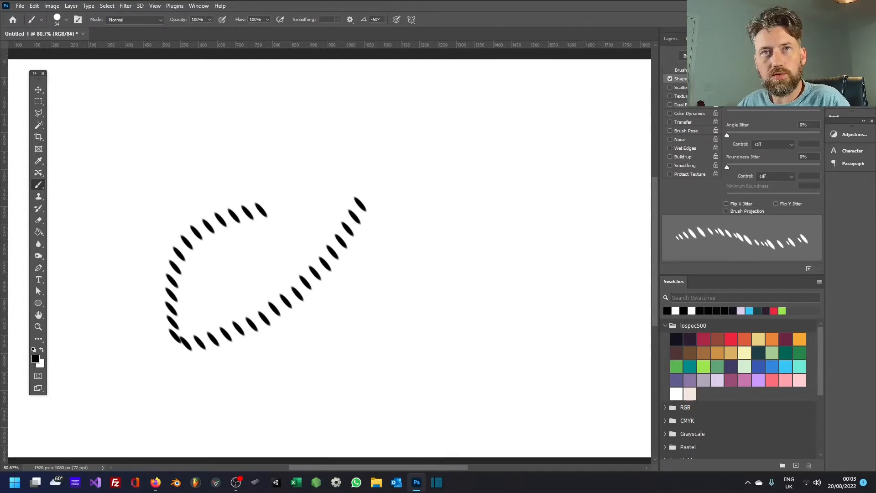
pyautogui.moveTo(194, 153)
pyautogui.mouseDown()
pyautogui.moveTo(215, 135)
pyautogui.moveTo(371, 217)
pyautogui.moveTo(516, 175)
pyautogui.moveTo(163, 292)
pyautogui.moveTo(323, 139)
pyautogui.moveTo(203, 301)
pyautogui.moveTo(317, 225)
pyautogui.moveTo(343, 323)
pyautogui.mouseUp()
# - Swap the foreground and background colours and cover the whole canvas with white
pyautogui.press('x')
pyautogui.hotkey('ctrl', 'BackSpace')
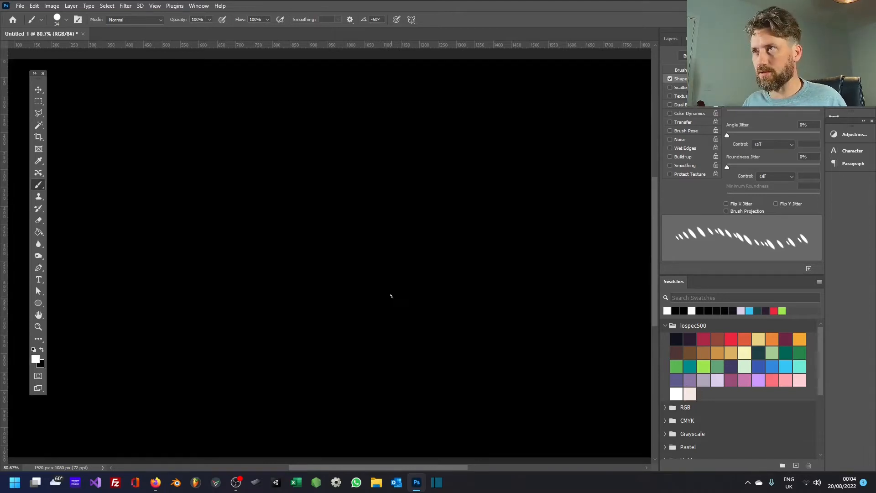
pyautogui.hotkey('alt', 'BackSpace')
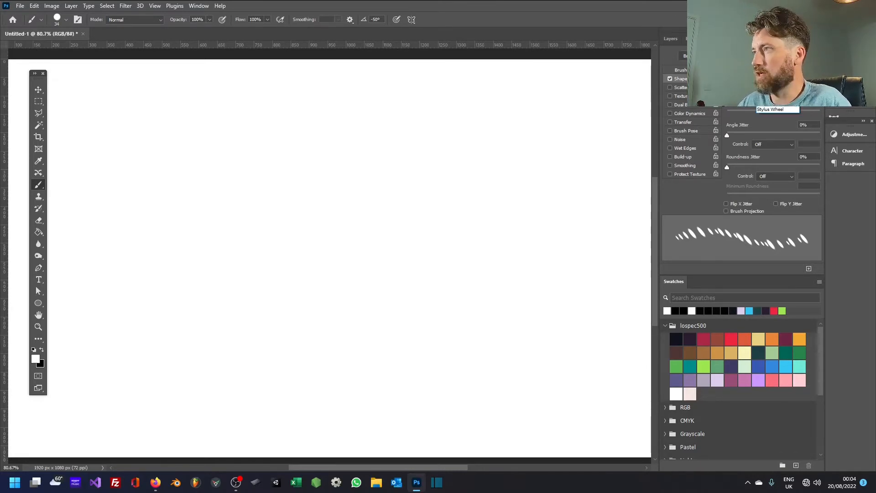
# - Set the Shape Dynamics size control to Fade and paint short tapering black strokes
pyautogui.click(771, 92)
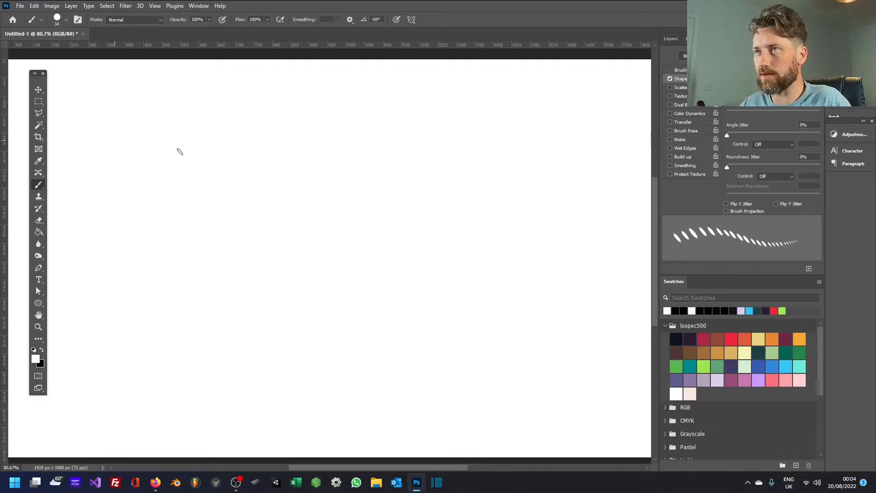
pyautogui.press('x')
pyautogui.moveTo(105, 186)
pyautogui.mouseDown()
pyautogui.moveTo(140, 165)
pyautogui.moveTo(199, 165)
pyautogui.mouseUp()
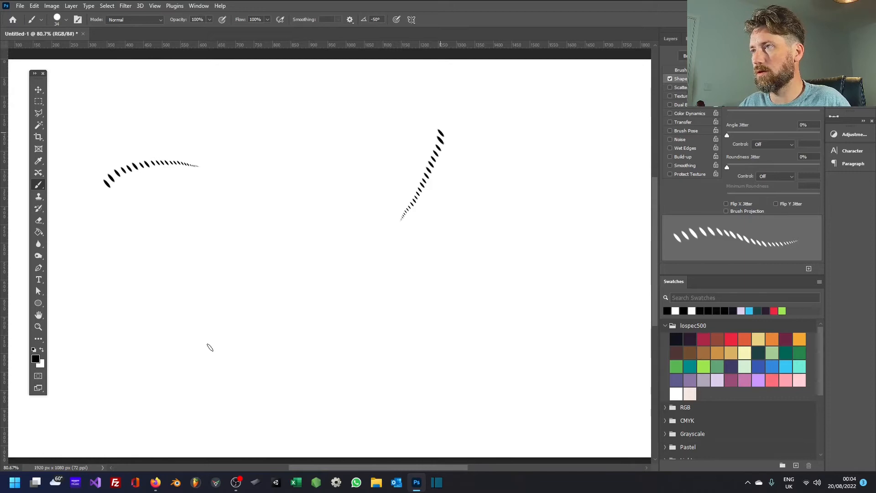
pyautogui.moveTo(173, 253); pyautogui.dragTo(273, 247)
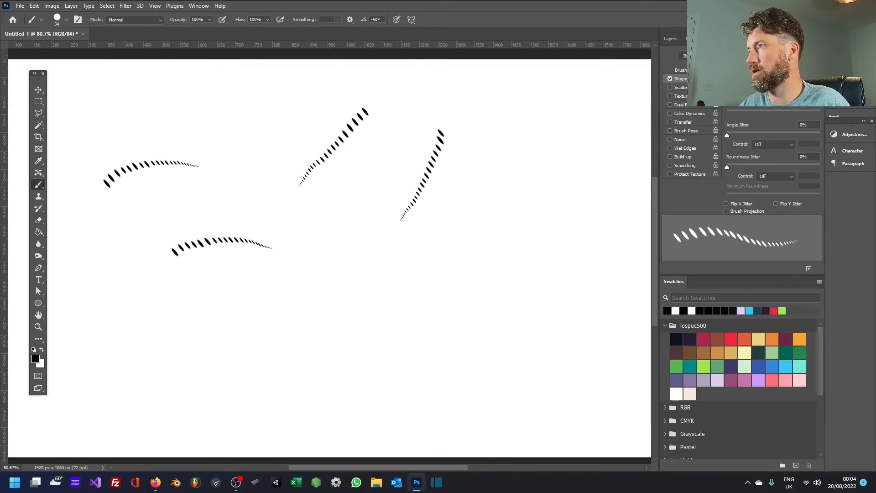
# - Paint progressively longer fading strokes across the canvas to test a longer fade length
pyautogui.moveTo(431, 191); pyautogui.dragTo(340, 317)
pyautogui.moveTo(160, 327); pyautogui.dragTo(315, 357)
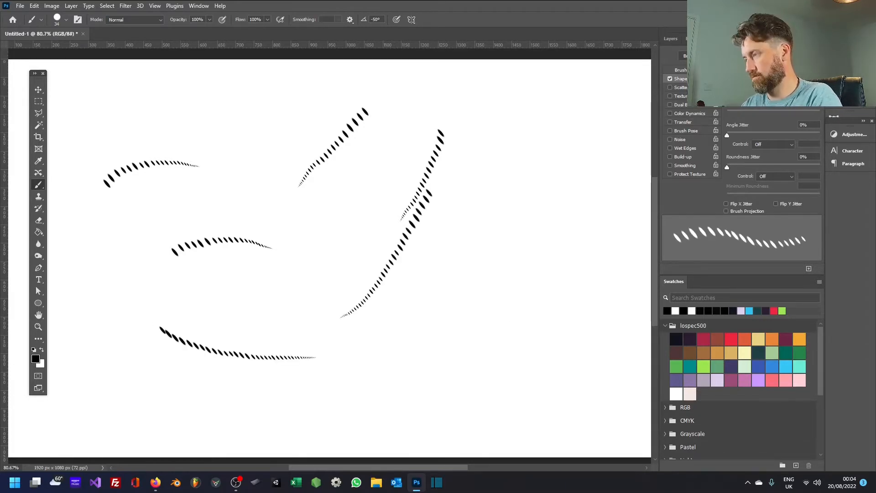
pyautogui.moveTo(549, 154)
pyautogui.mouseDown()
pyautogui.moveTo(524, 226)
pyautogui.moveTo(358, 383)
pyautogui.mouseUp()
pyautogui.moveTo(139, 389)
pyautogui.mouseDown()
pyautogui.moveTo(324, 422)
pyautogui.moveTo(453, 415)
pyautogui.mouseUp()
pyautogui.moveTo(611, 131)
pyautogui.mouseDown()
pyautogui.moveTo(516, 98)
pyautogui.moveTo(367, 81)
pyautogui.mouseUp()
# - Set the brush tip to 59 px size, 100% roundness and 32% spacing
pyautogui.click(691, 71)
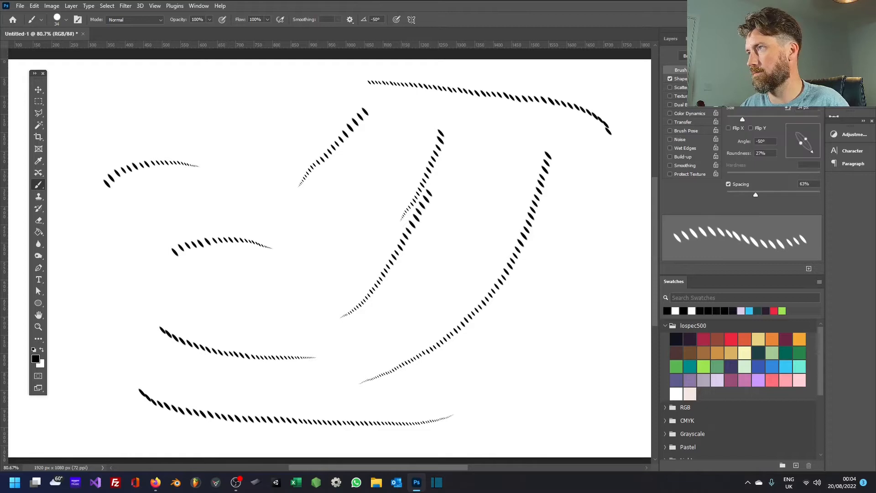
pyautogui.moveTo(746, 121); pyautogui.dragTo(757, 121)
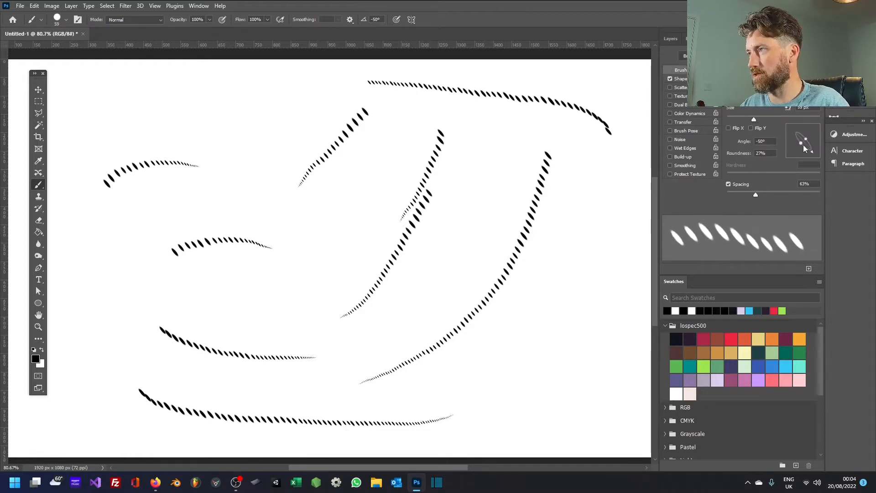
pyautogui.moveTo(803, 144); pyautogui.dragTo(792, 151)
pyautogui.moveTo(755, 195); pyautogui.dragTo(742, 195)
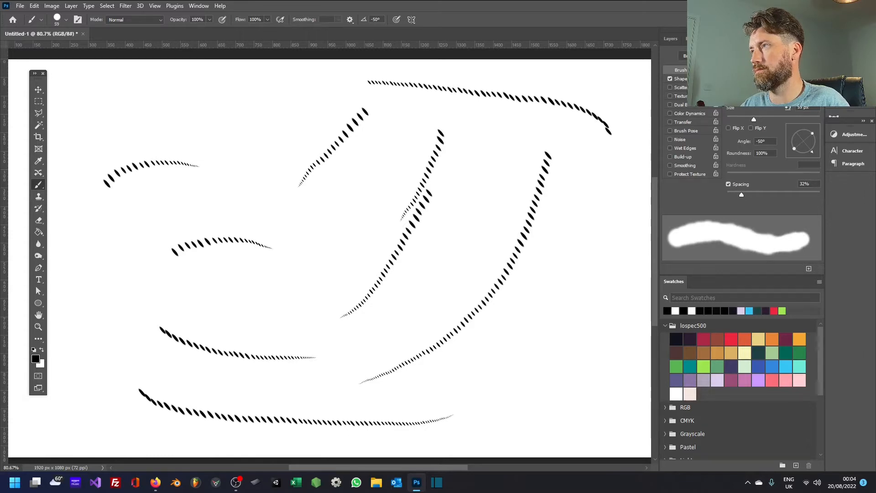
# - Return to the Shape Dynamics settings and paint three thick tapering strokes with the rounder brush
pyautogui.click(680, 78)
pyautogui.moveTo(215, 102)
pyautogui.mouseDown()
pyautogui.moveTo(342, 243)
pyautogui.moveTo(334, 291)
pyautogui.mouseUp()
pyautogui.moveTo(103, 346); pyautogui.dragTo(360, 362)
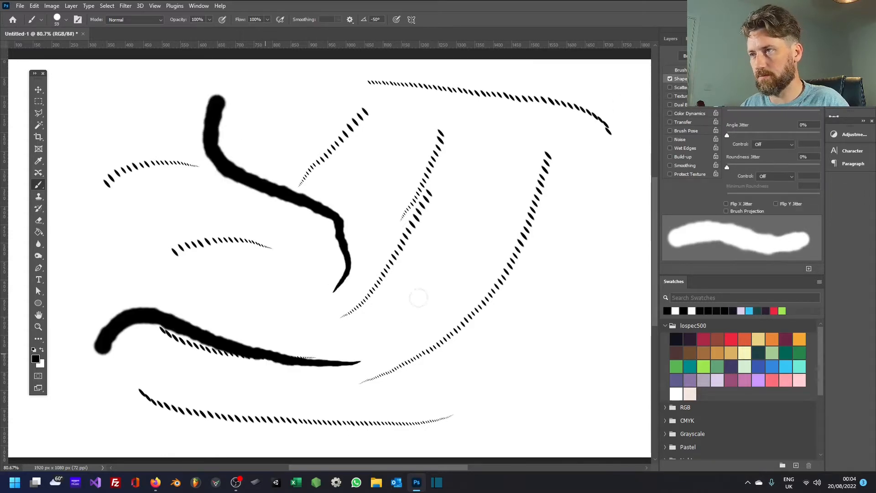
pyautogui.moveTo(375, 134); pyautogui.dragTo(440, 323)
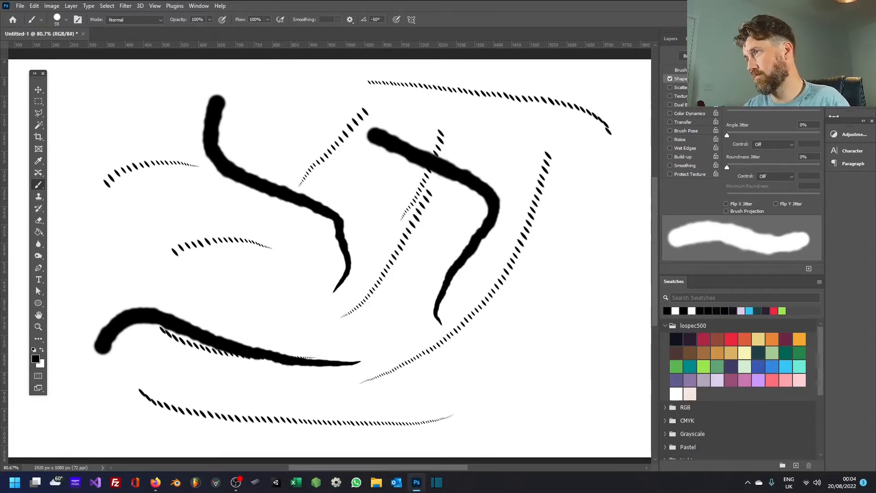
# - Try out angle and roundness jitter, return both to 0% and paint more tapering test strokes
pyautogui.moveTo(727, 135); pyautogui.dragTo(748, 137)
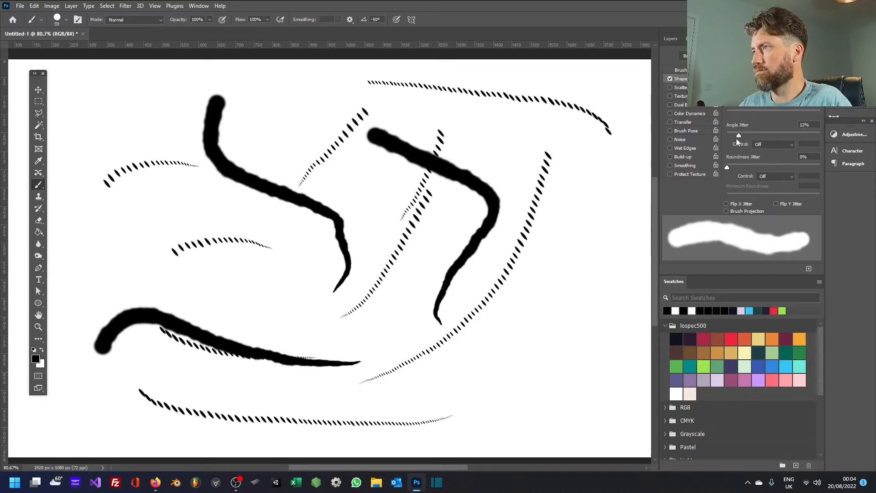
pyautogui.moveTo(740, 170); pyautogui.dragTo(721, 174)
pyautogui.moveTo(358, 199)
pyautogui.mouseDown()
pyautogui.moveTo(234, 272)
pyautogui.moveTo(240, 246)
pyautogui.mouseUp()
pyautogui.moveTo(161, 259)
pyautogui.mouseDown()
pyautogui.moveTo(221, 255)
pyautogui.moveTo(212, 320)
pyautogui.mouseUp()
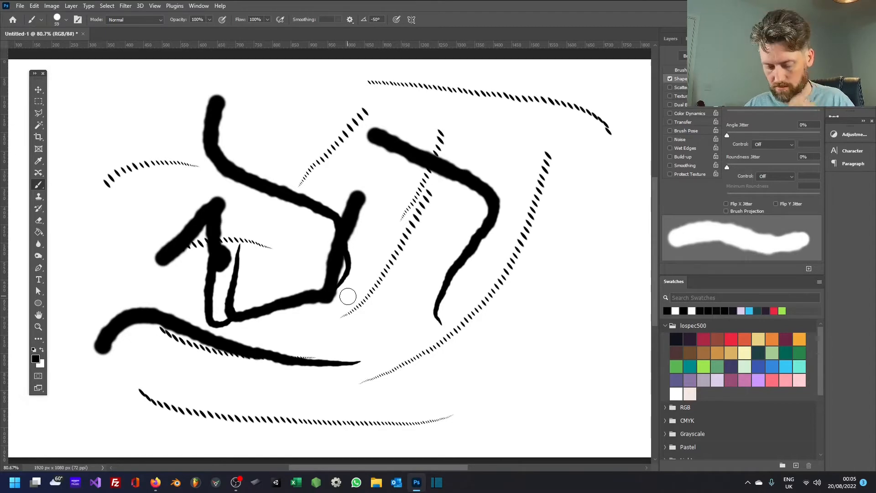
# - Clear all test strokes by filling the canvas with white
pyautogui.hotkey('alt', 'BackSpace')
pyautogui.press('x')
pyautogui.hotkey('alt', 'BackSpace')
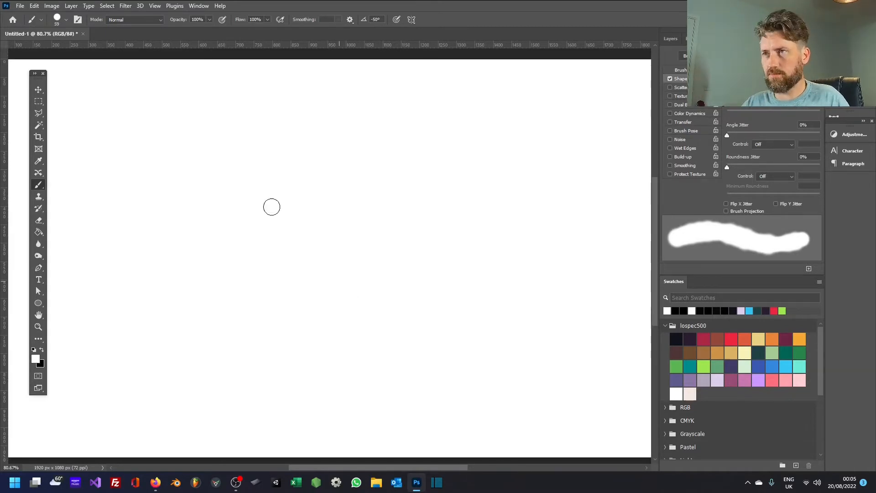
# - Reduce the brush to 25 px and draw a black splatter of radiating strokes and scattered dots
pyautogui.press('[')
pyautogui.press('[')
pyautogui.press('[')
pyautogui.press('[')
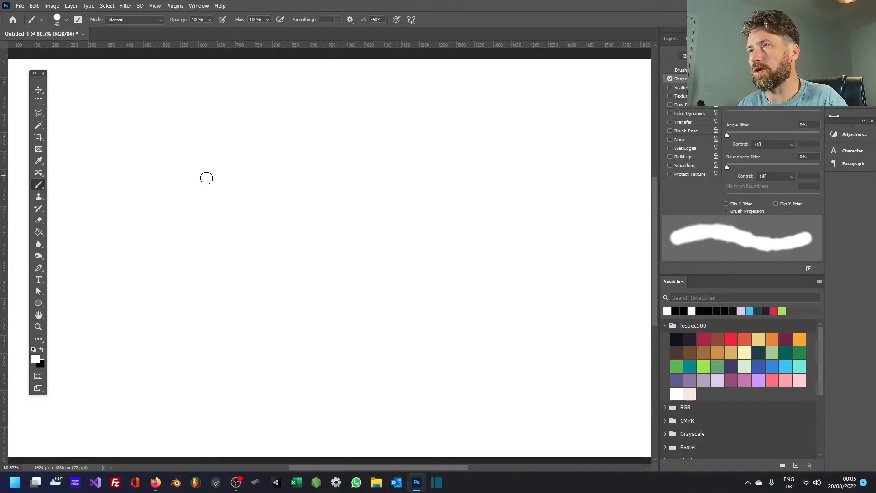
pyautogui.press('x')
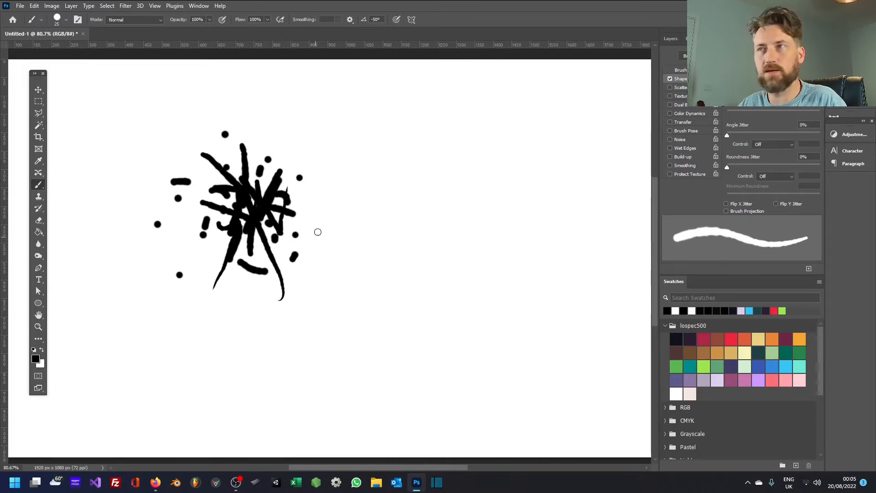
# - Select the splatter drawing with a rectangular marquee and define it as a brush preset named "splatter"
pyautogui.click(37, 102)
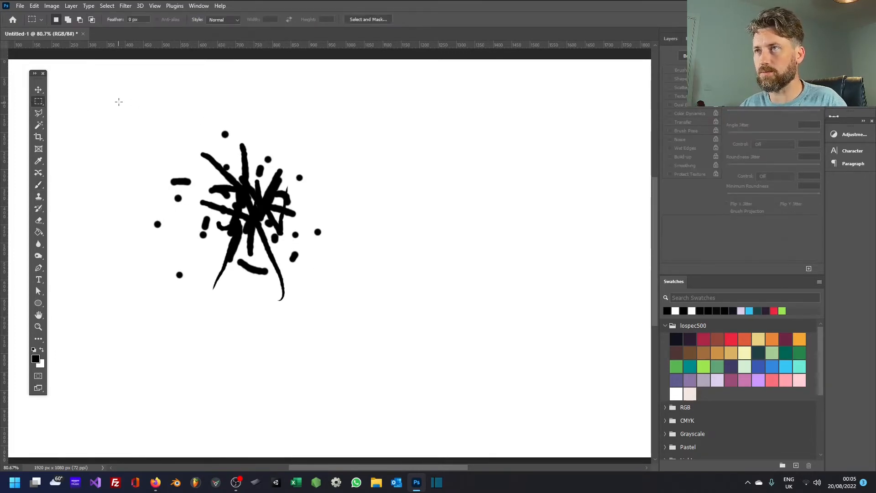
pyautogui.moveTo(330, 357); pyautogui.dragTo(354, 321)
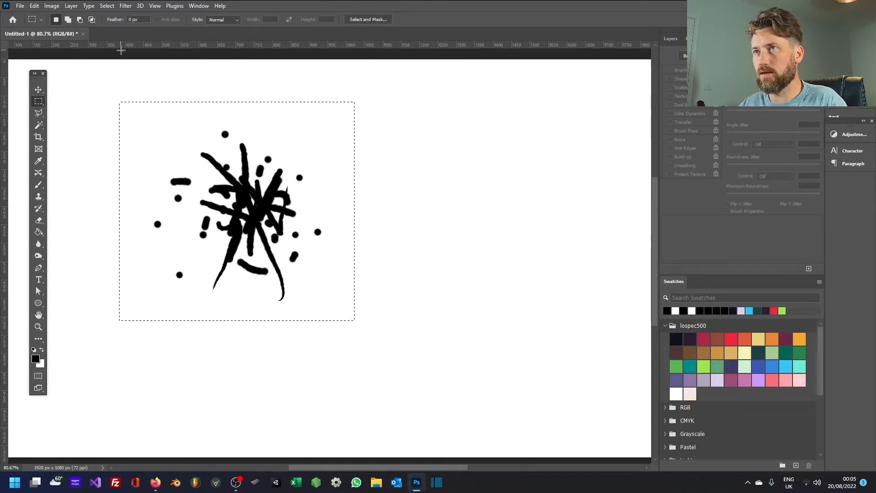
pyautogui.click(34, 6)
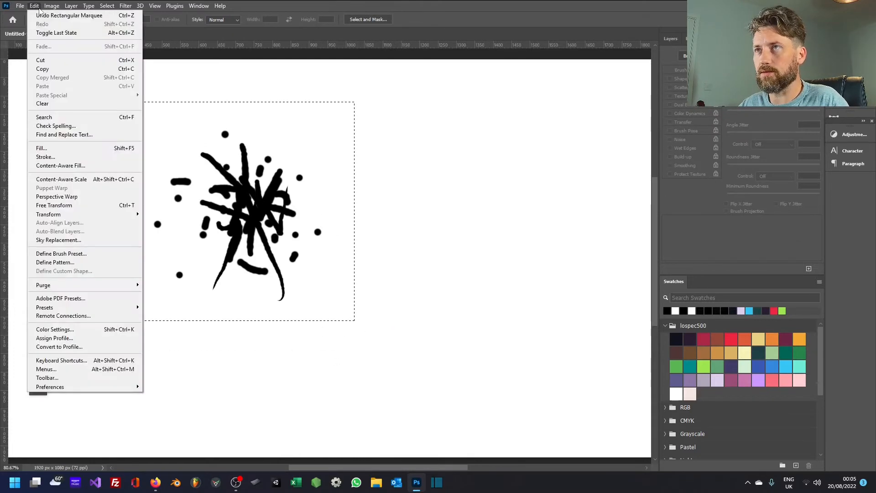
pyautogui.click(63, 253)
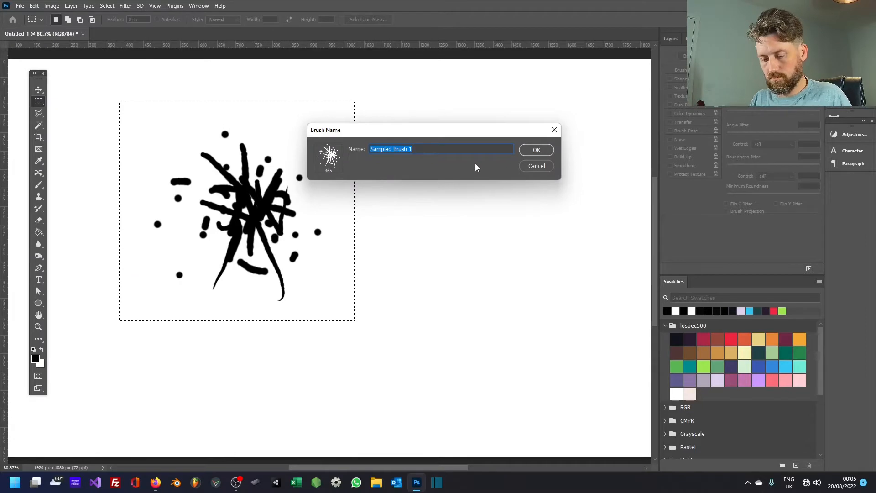
pyautogui.write('splatter')
pyautogui.press('Return')
# - Clear the original splatter drawing and its selection, and reduce the splatter brush to 150 px
pyautogui.press('BackSpace')
pyautogui.hotkey('ctrl', 'd')
pyautogui.press('[')
pyautogui.press('[')
pyautogui.press('[')
pyautogui.press('[')
# - Test the splatter brush with several stamps and a short stroke, and wipe the canvas back to white
pyautogui.click(231, 174)
pyautogui.click(226, 223)
pyautogui.click(232, 280)
pyautogui.click(308, 257)
pyautogui.moveTo(208, 185); pyautogui.dragTo(261, 255)
pyautogui.hotkey('ctrl', 'BackSpace')
pyautogui.press('x')
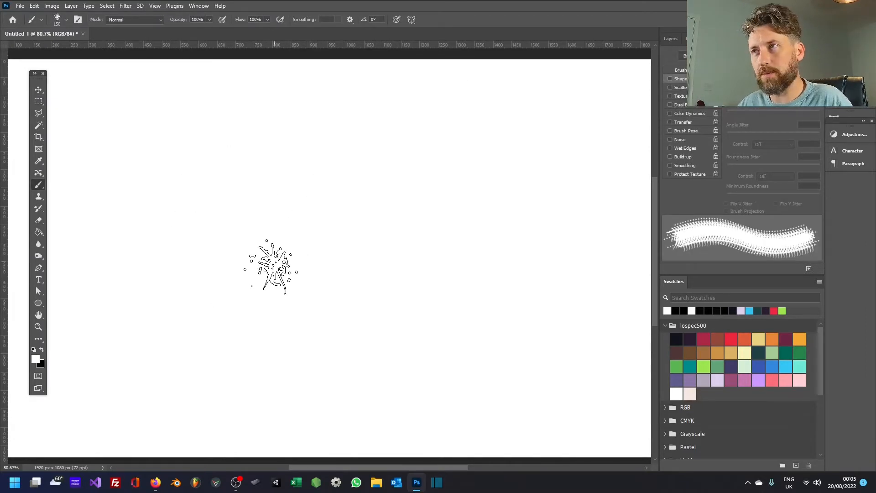
pyautogui.press('x')
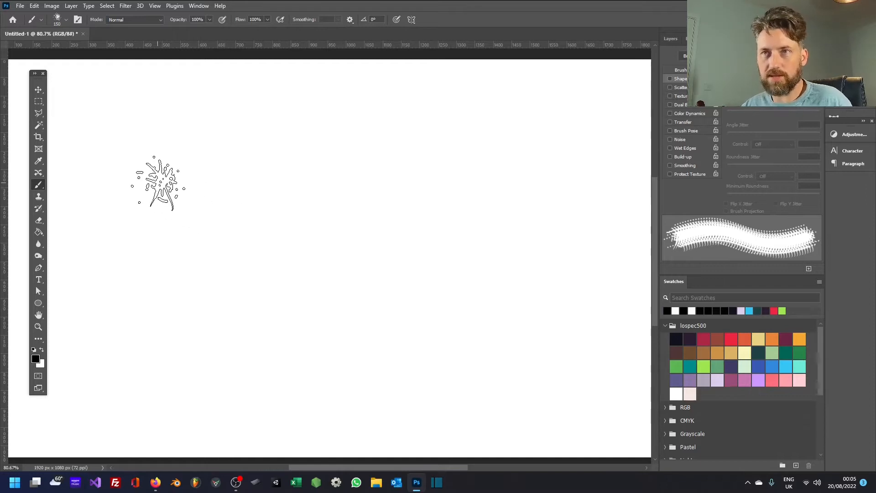
# - Stamp five separate black splatters in the canvas's upper-left area and enlarge the brush to 200 px
pyautogui.moveTo(146, 157); pyautogui.dragTo(155, 165)
pyautogui.click(132, 230)
pyautogui.click(200, 233)
pyautogui.click(205, 179)
pyautogui.click(169, 208)
pyautogui.press(']')
pyautogui.press(']')
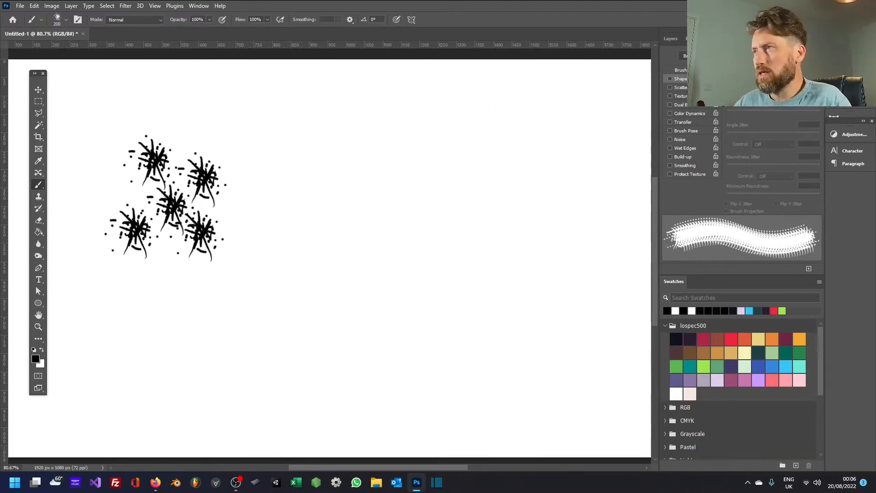
# - Set the splatter brush tip's spacing to 39% and its size to about 47 px
pyautogui.click(680, 70)
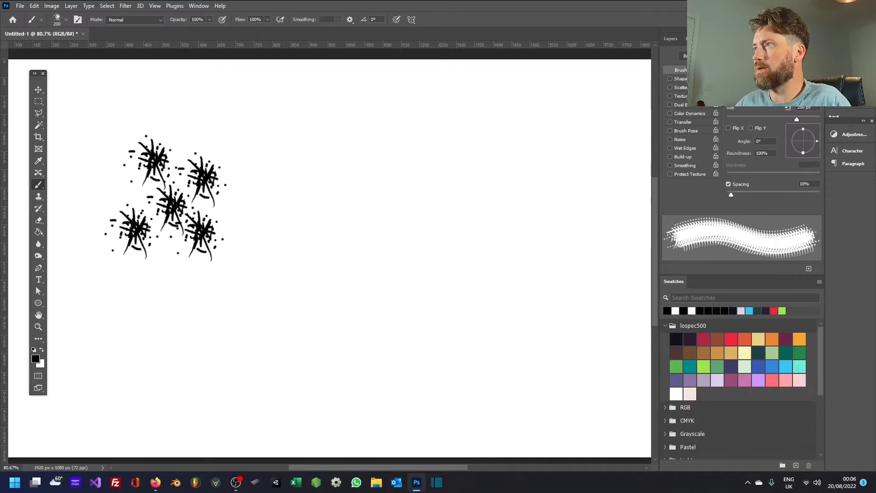
pyautogui.moveTo(736, 196); pyautogui.dragTo(745, 196)
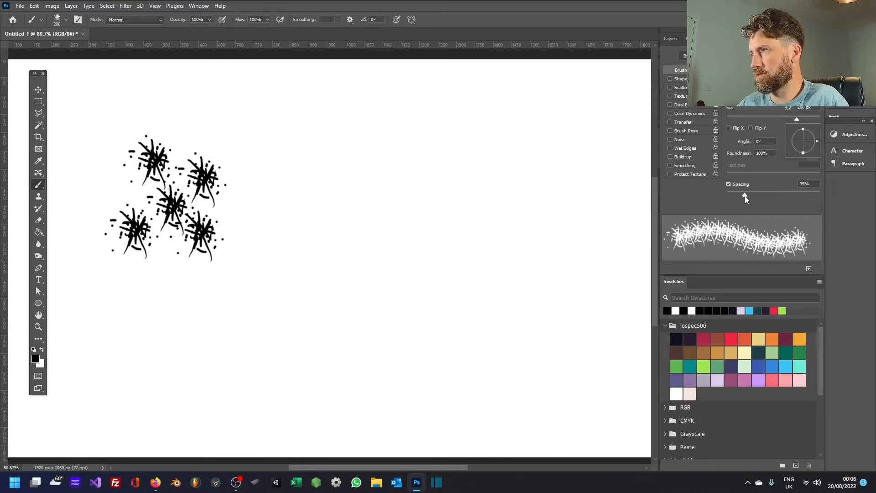
pyautogui.moveTo(781, 122); pyautogui.dragTo(749, 122)
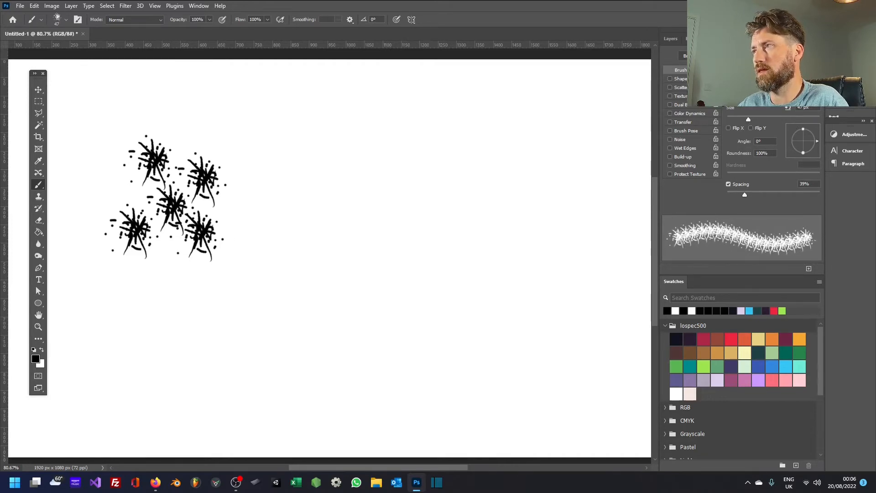
# - Enable Shape Dynamics for the splatter brush and set its angle jitter to 82%
pyautogui.click(680, 79)
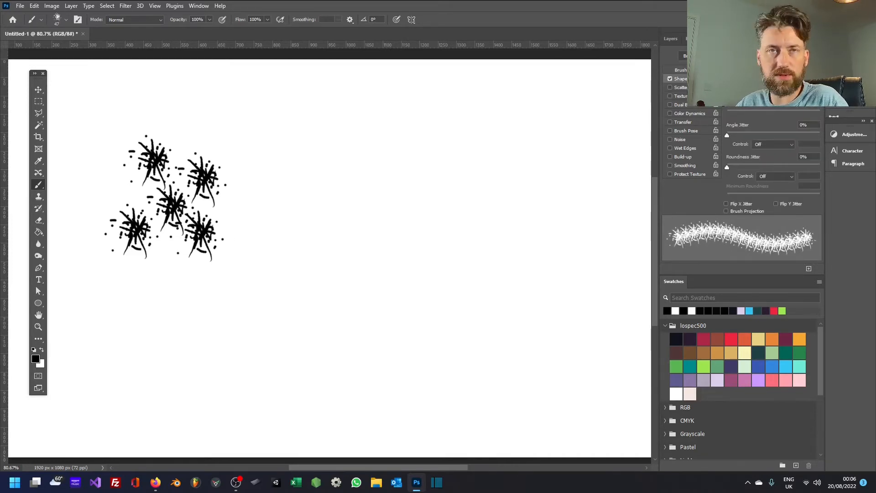
pyautogui.moveTo(727, 79)
pyautogui.mouseDown()
pyautogui.moveTo(761, 80)
pyautogui.moveTo(727, 80)
pyautogui.mouseUp()
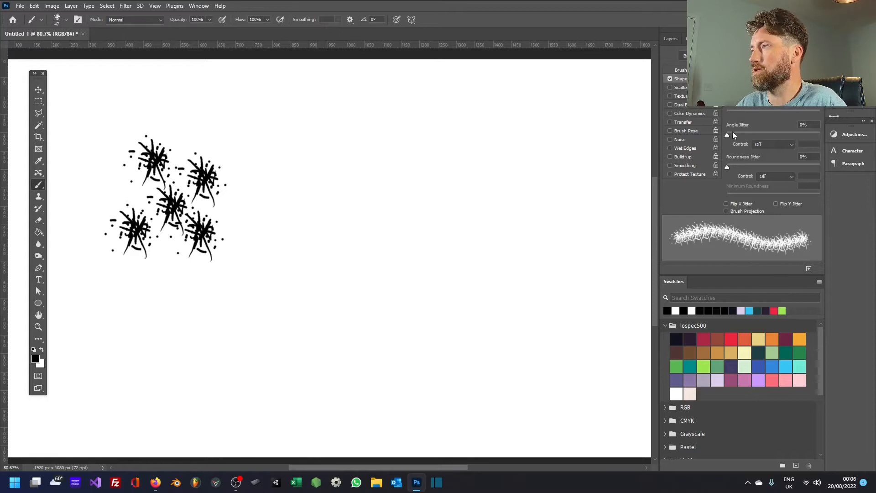
pyautogui.moveTo(730, 133); pyautogui.dragTo(803, 134)
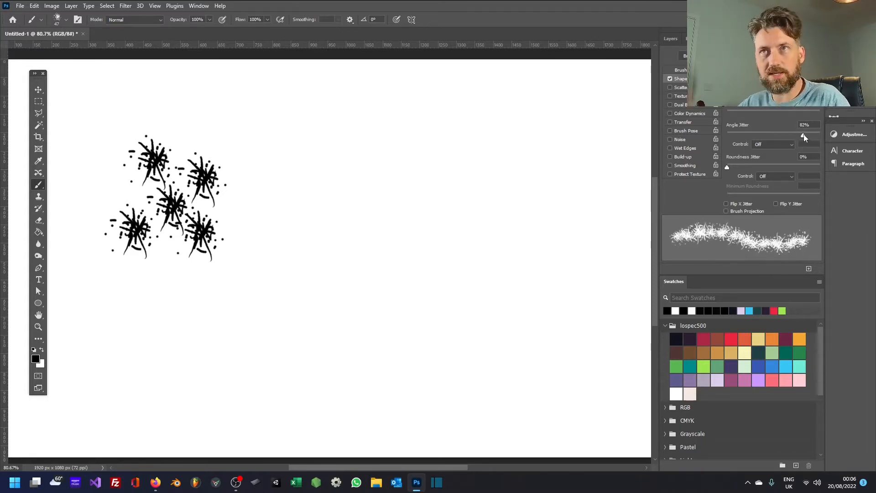
# - Test the angle jitter with several strokes, enlarging the brush to 70 px, and wipe the canvas back to white
pyautogui.moveTo(328, 159)
pyautogui.mouseDown()
pyautogui.moveTo(300, 271)
pyautogui.moveTo(382, 276)
pyautogui.mouseUp()
pyautogui.press(']')
pyautogui.press(']')
pyautogui.press(']')
pyautogui.moveTo(404, 325)
pyautogui.mouseDown()
pyautogui.moveTo(425, 314)
pyautogui.moveTo(464, 263)
pyautogui.moveTo(442, 162)
pyautogui.mouseUp()
pyautogui.moveTo(310, 125)
pyautogui.mouseDown()
pyautogui.moveTo(243, 243)
pyautogui.moveTo(196, 375)
pyautogui.moveTo(339, 399)
pyautogui.moveTo(451, 365)
pyautogui.moveTo(480, 310)
pyautogui.mouseUp()
pyautogui.moveTo(498, 111)
pyautogui.mouseDown()
pyautogui.moveTo(489, 322)
pyautogui.moveTo(420, 297)
pyautogui.moveTo(321, 229)
pyautogui.moveTo(289, 317)
pyautogui.moveTo(448, 354)
pyautogui.moveTo(543, 190)
pyautogui.moveTo(306, 157)
pyautogui.moveTo(324, 131)
pyautogui.moveTo(482, 134)
pyautogui.moveTo(258, 131)
pyautogui.mouseUp()
pyautogui.press('x')
pyautogui.hotkey('alt', 'BackSpace')
pyautogui.press('x')
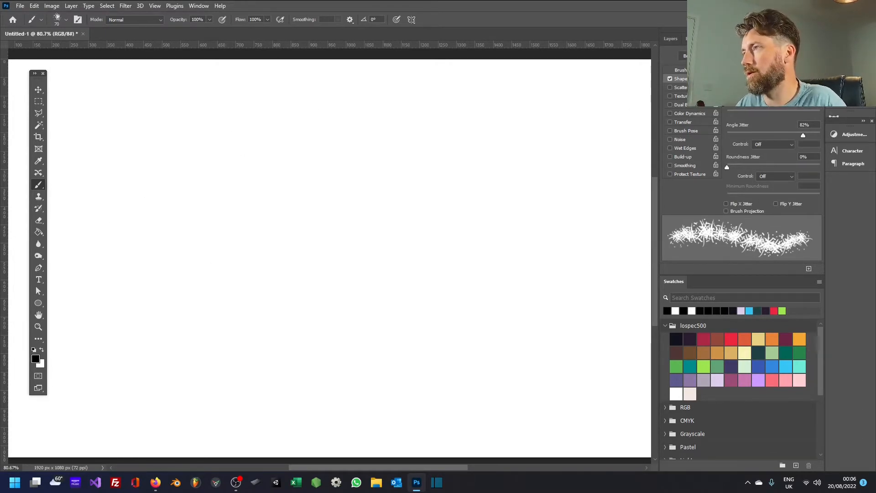
# - Set roundness jitter to 14%, enable Flip X and Flip Y Jitter, and paint two winding black test strokes
pyautogui.moveTo(734, 168); pyautogui.dragTo(740, 167)
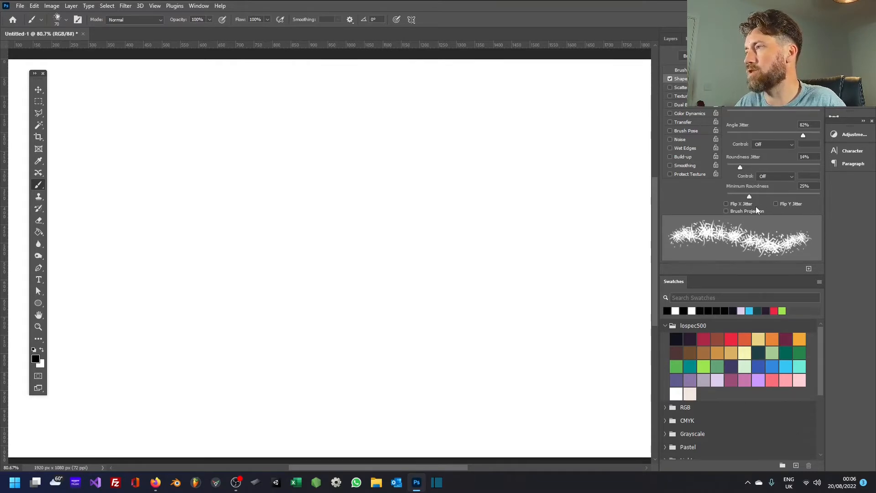
pyautogui.click(733, 204)
pyautogui.click(777, 203)
pyautogui.moveTo(431, 104)
pyautogui.mouseDown()
pyautogui.moveTo(102, 198)
pyautogui.moveTo(123, 228)
pyautogui.mouseUp()
pyautogui.moveTo(141, 185)
pyautogui.mouseDown()
pyautogui.moveTo(166, 269)
pyautogui.moveTo(192, 306)
pyautogui.moveTo(251, 299)
pyautogui.mouseUp()
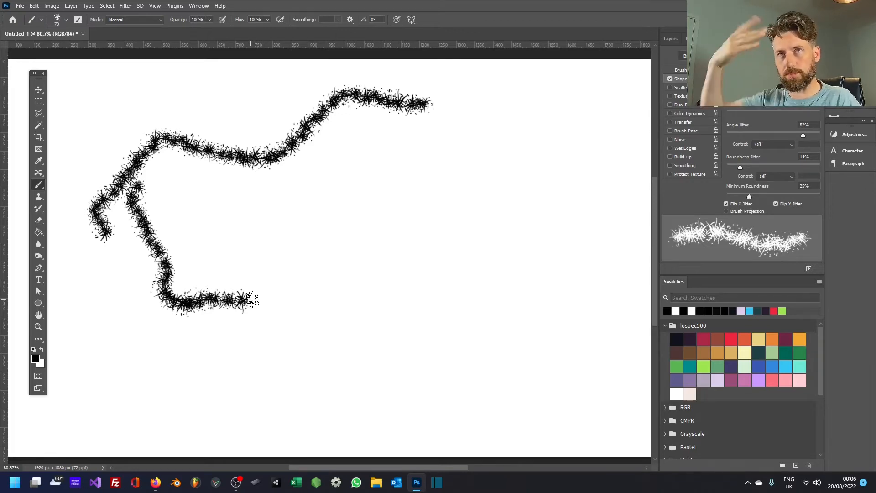
# - Enable Scattering, raise the scatter and count, and paint two thick diagonal strokes at 90 and 125 px
pyautogui.click(677, 89)
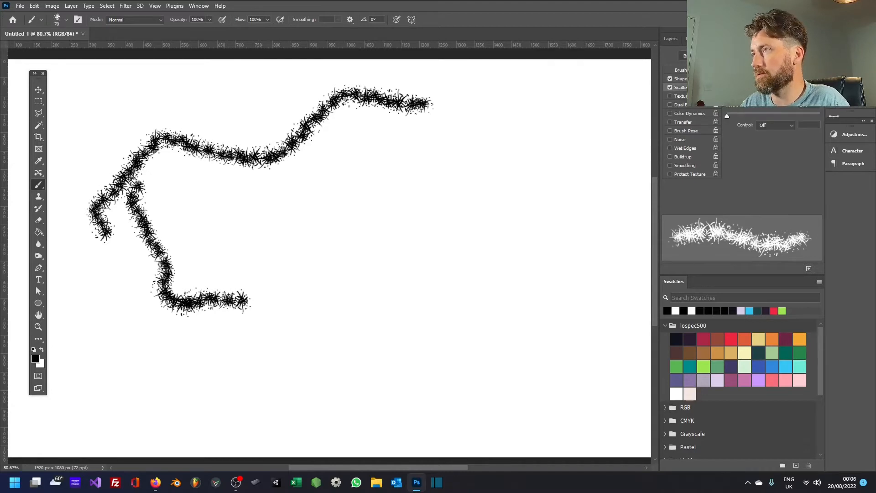
pyautogui.moveTo(727, 78)
pyautogui.mouseDown()
pyautogui.moveTo(749, 78)
pyautogui.moveTo(741, 79)
pyautogui.mouseUp()
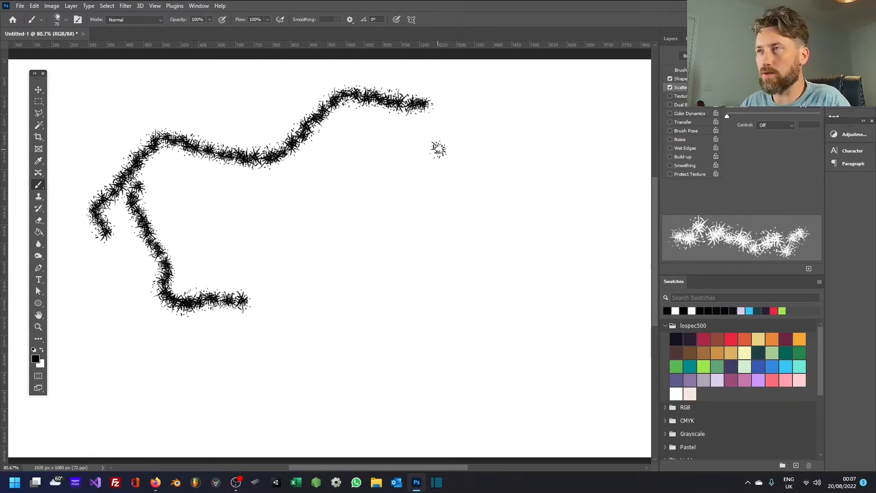
pyautogui.moveTo(727, 98); pyautogui.dragTo(764, 97)
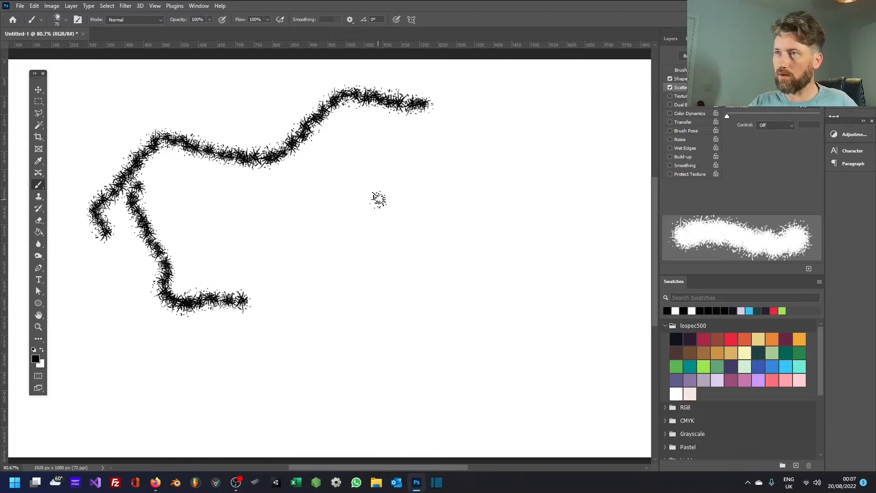
pyautogui.moveTo(494, 158)
pyautogui.mouseDown()
pyautogui.moveTo(470, 213)
pyautogui.moveTo(329, 323)
pyautogui.moveTo(232, 379)
pyautogui.moveTo(192, 385)
pyautogui.mouseUp()
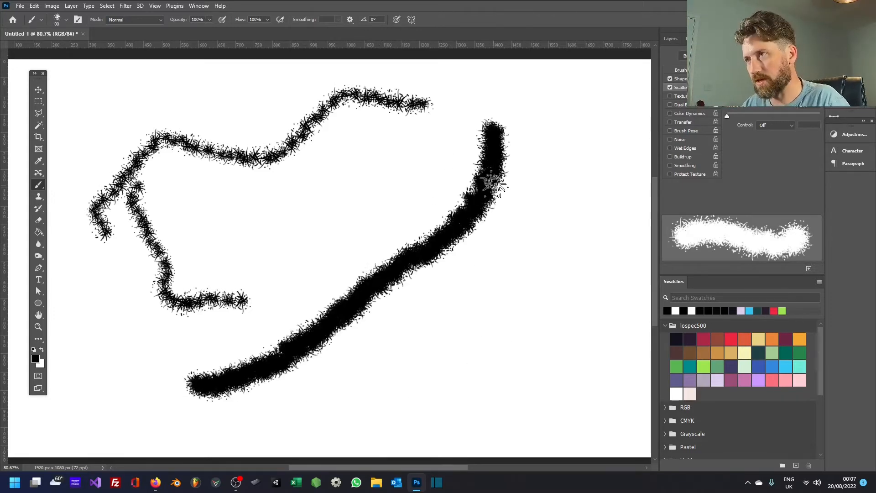
pyautogui.moveTo(400, 166)
pyautogui.mouseDown()
pyautogui.moveTo(216, 335)
pyautogui.moveTo(154, 371)
pyautogui.mouseUp()
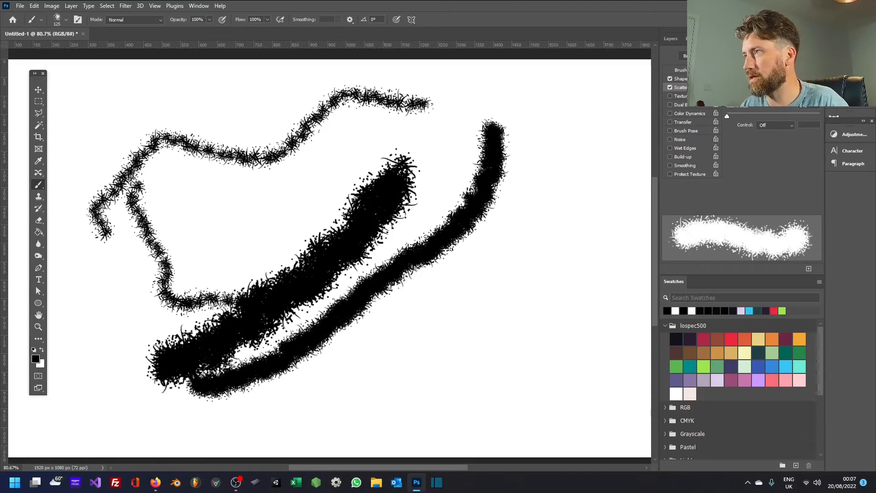
# - Increase the scatter, reduce the brush to 60 px, and test it with widely scattered black and white strokes
pyautogui.press('[')
pyautogui.press('[')
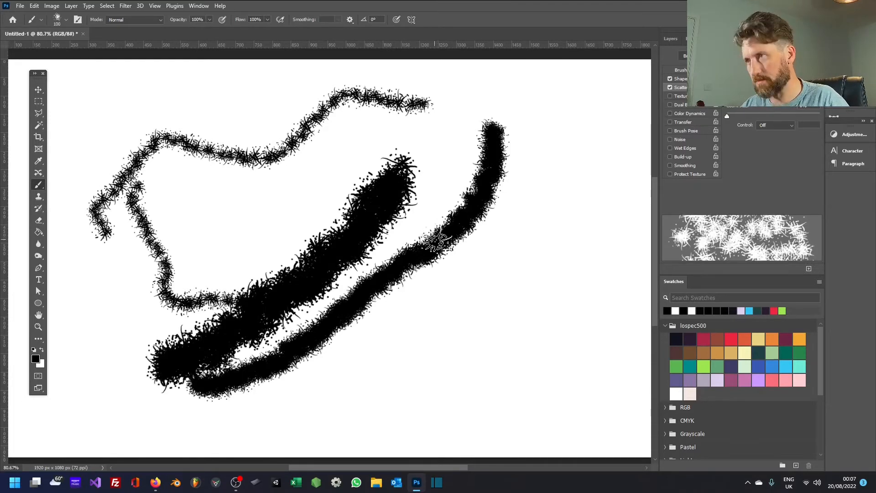
pyautogui.press('[')
pyautogui.press('[')
pyautogui.press('[')
pyautogui.moveTo(555, 137)
pyautogui.mouseDown()
pyautogui.moveTo(577, 199)
pyautogui.moveTo(569, 266)
pyautogui.moveTo(512, 362)
pyautogui.moveTo(467, 383)
pyautogui.moveTo(271, 385)
pyautogui.moveTo(172, 236)
pyautogui.moveTo(92, 171)
pyautogui.moveTo(242, 95)
pyautogui.moveTo(474, 204)
pyautogui.moveTo(380, 208)
pyautogui.moveTo(253, 376)
pyautogui.moveTo(351, 307)
pyautogui.moveTo(361, 220)
pyautogui.moveTo(414, 180)
pyautogui.moveTo(250, 267)
pyautogui.moveTo(271, 163)
pyautogui.moveTo(198, 229)
pyautogui.moveTo(283, 286)
pyautogui.moveTo(210, 343)
pyautogui.moveTo(268, 226)
pyautogui.moveTo(165, 206)
pyautogui.moveTo(40, 462)
pyautogui.moveTo(245, 419)
pyautogui.mouseUp()
pyautogui.press('x')
pyautogui.moveTo(219, 313)
pyautogui.mouseDown()
pyautogui.moveTo(342, 357)
pyautogui.moveTo(426, 182)
pyautogui.moveTo(287, 218)
pyautogui.moveTo(91, 411)
pyautogui.moveTo(59, 402)
pyautogui.moveTo(452, 188)
pyautogui.mouseUp()
pyautogui.moveTo(372, 198)
pyautogui.mouseDown()
pyautogui.moveTo(317, 342)
pyautogui.moveTo(308, 417)
pyautogui.mouseUp()
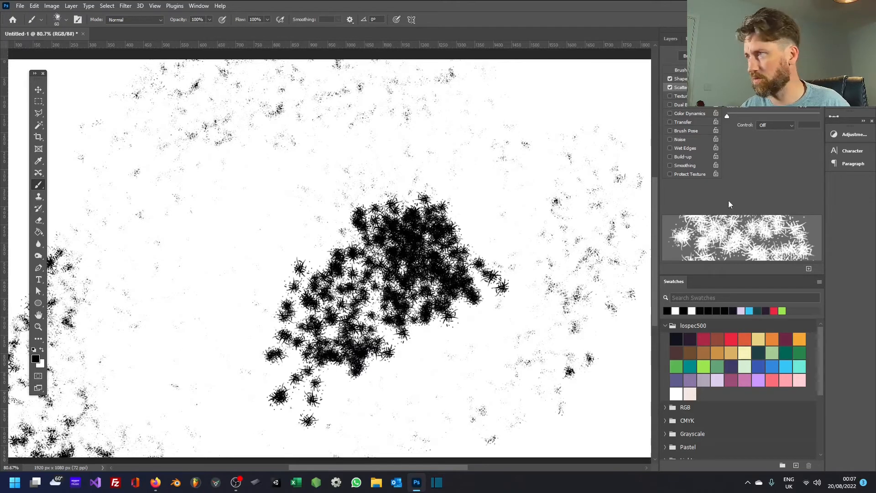
# - Lower the brush's scatter so the stamps stay close together, and paint two test strokes across the canvas
pyautogui.moveTo(733, 99)
pyautogui.mouseDown()
pyautogui.moveTo(745, 98)
pyautogui.moveTo(757, 71)
pyautogui.moveTo(730, 71)
pyautogui.mouseUp()
pyautogui.moveTo(358, 167)
pyautogui.mouseDown()
pyautogui.moveTo(281, 166)
pyautogui.moveTo(77, 255)
pyautogui.mouseUp()
pyautogui.moveTo(119, 157)
pyautogui.mouseDown()
pyautogui.moveTo(128, 152)
pyautogui.moveTo(468, 230)
pyautogui.moveTo(471, 349)
pyautogui.mouseUp()
# - Wipe the canvas to white and paint one black, gently rising 60 px stroke in its upper-left area
pyautogui.hotkey('alt', 'BackSpace')
pyautogui.press('x')
pyautogui.hotkey('alt', 'BackSpace')
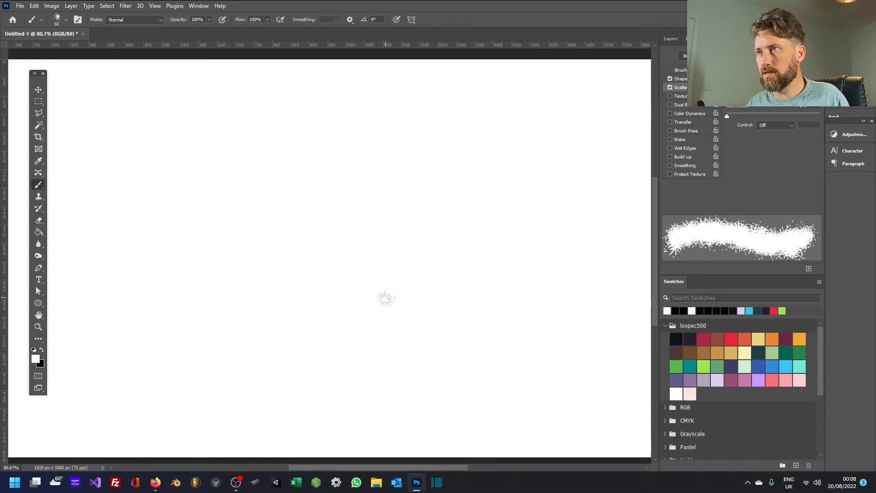
pyautogui.press('x')
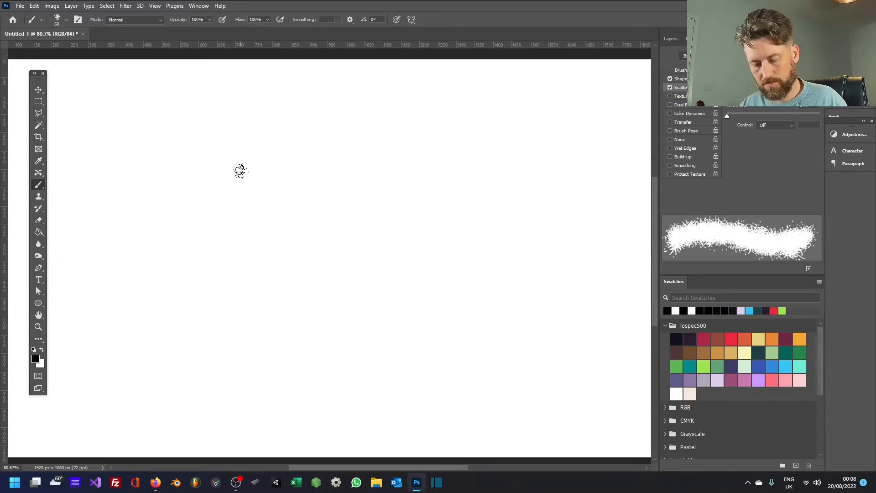
pyautogui.moveTo(93, 258); pyautogui.dragTo(370, 197)
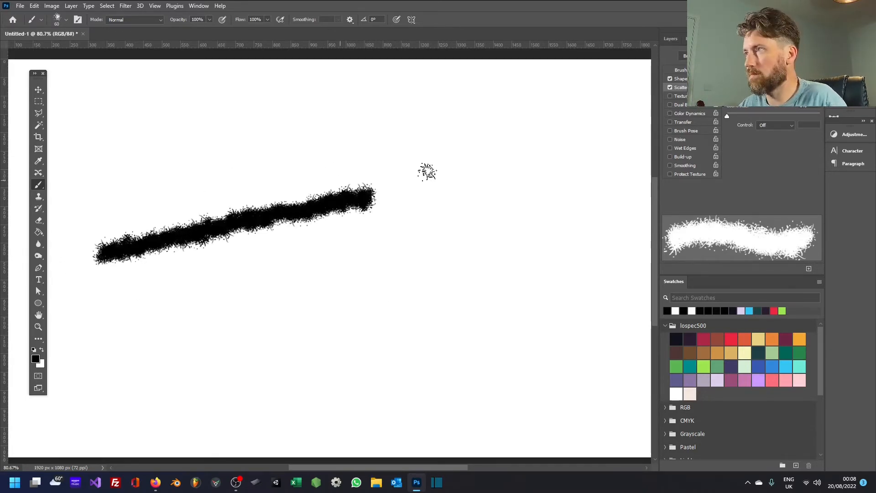
# - Enable Texture with a black-and-white dot pattern and paint a steep black test stroke on the canvas's right side
pyautogui.click(671, 96)
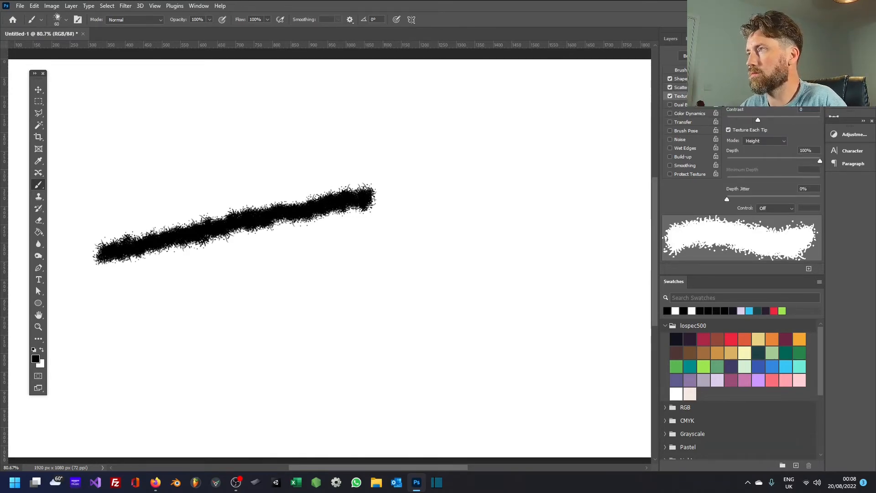
pyautogui.click(740, 58)
pyautogui.click(637, 102)
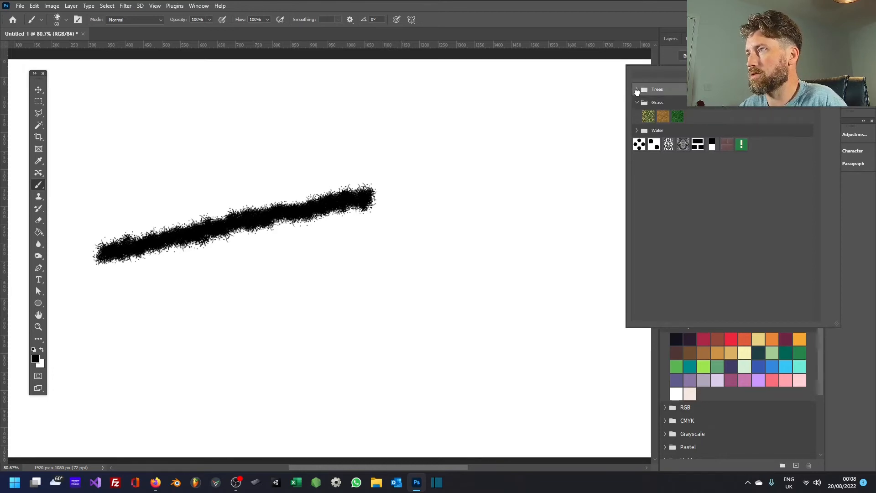
pyautogui.click(638, 90)
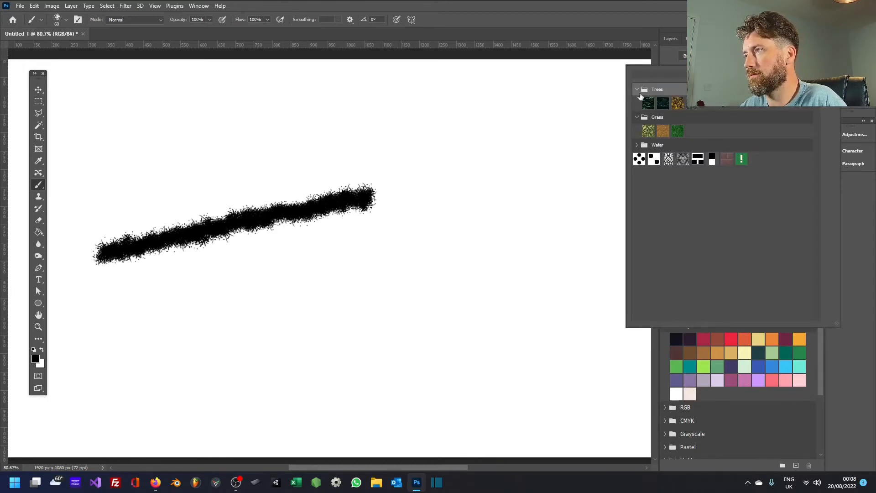
pyautogui.click(666, 105)
pyautogui.click(652, 163)
pyautogui.click(769, 58)
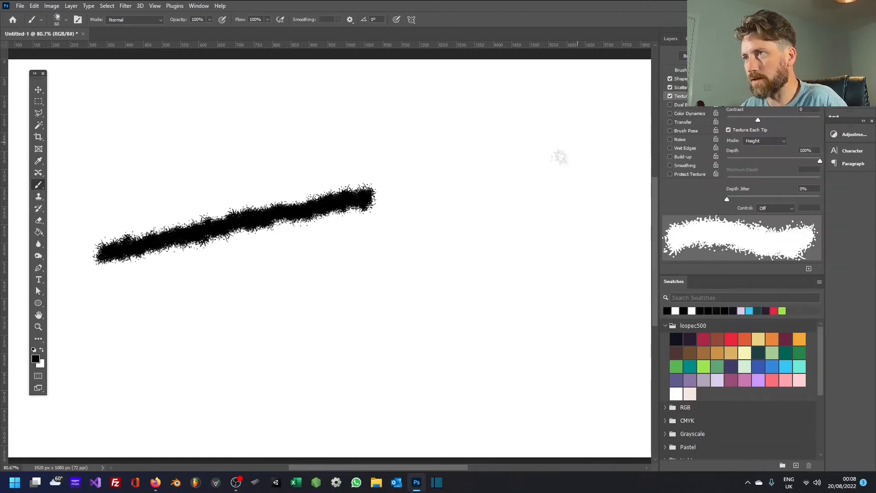
pyautogui.moveTo(565, 127); pyautogui.dragTo(525, 342)
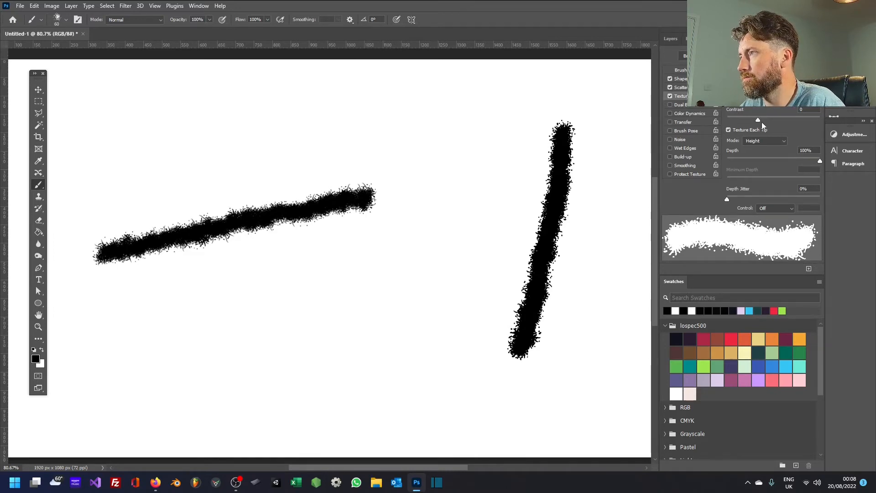
# - Set the texture contrast to 81 and its mode to Darken, and paint several curved strokes with the dot texture
pyautogui.click(765, 141)
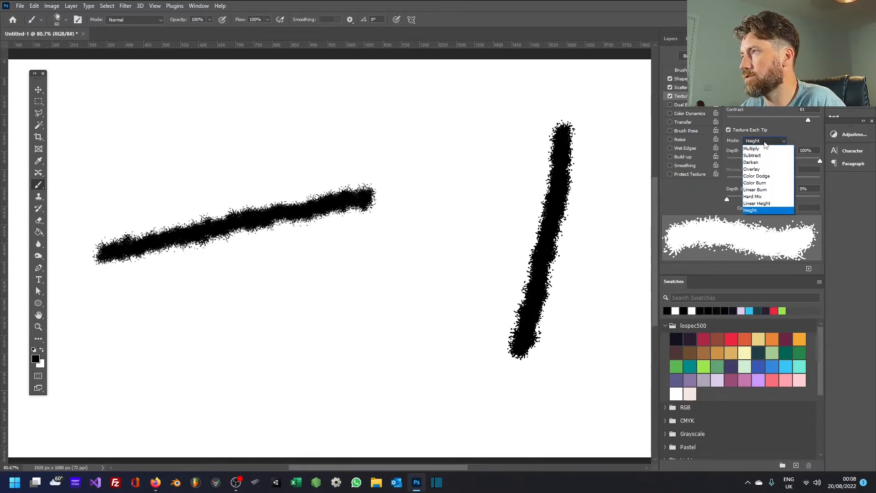
pyautogui.click(763, 162)
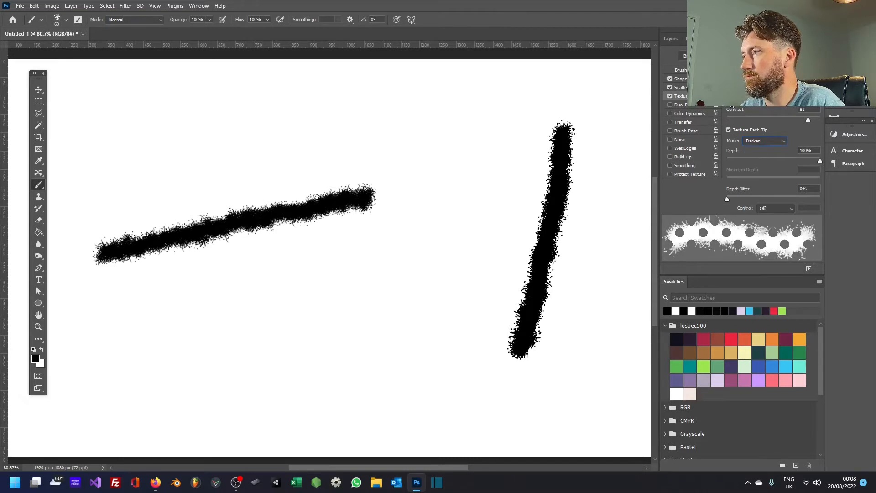
pyautogui.moveTo(482, 129)
pyautogui.mouseDown()
pyautogui.moveTo(392, 311)
pyautogui.moveTo(319, 370)
pyautogui.moveTo(214, 377)
pyautogui.mouseUp()
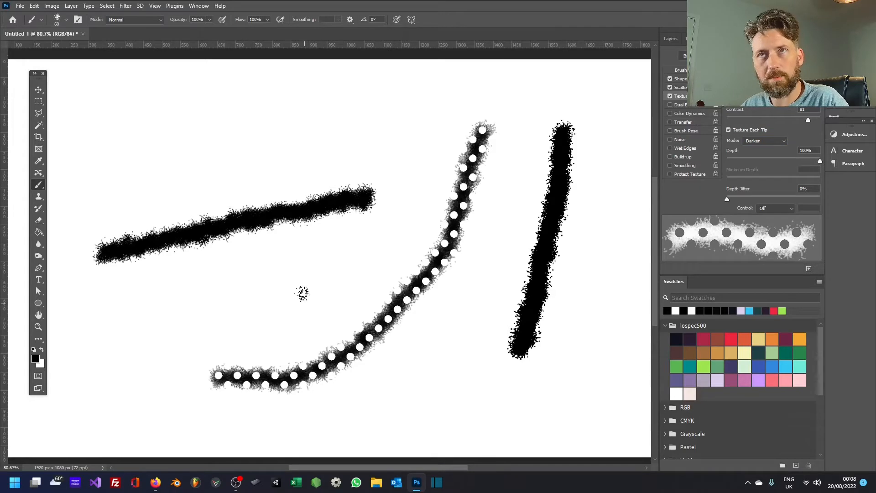
pyautogui.moveTo(254, 299)
pyautogui.mouseDown()
pyautogui.moveTo(367, 166)
pyautogui.moveTo(186, 129)
pyautogui.moveTo(360, 104)
pyautogui.moveTo(434, 176)
pyautogui.moveTo(445, 228)
pyautogui.mouseUp()
# - Reduce the texture scale for finer dots, paint a curved test stroke, and enlarge the brush to 200 px
pyautogui.moveTo(774, 81); pyautogui.dragTo(740, 82)
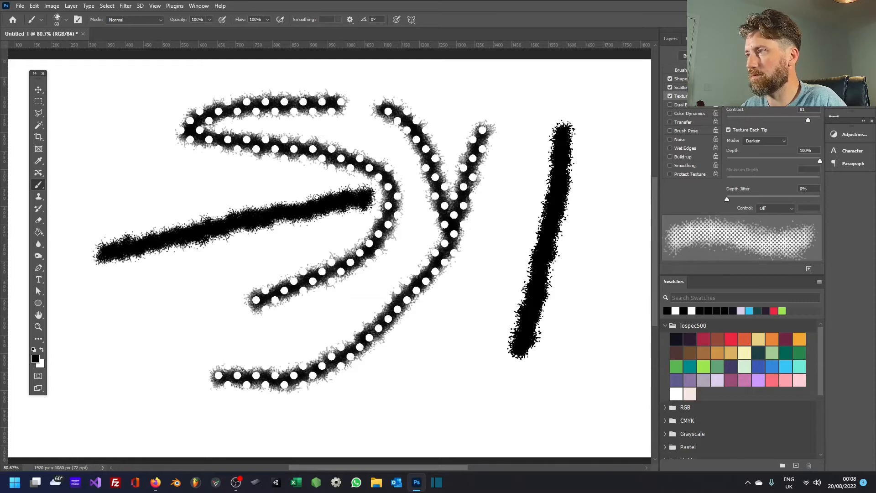
pyautogui.moveTo(517, 180)
pyautogui.mouseDown()
pyautogui.moveTo(475, 325)
pyautogui.moveTo(365, 368)
pyautogui.moveTo(180, 368)
pyautogui.moveTo(351, 353)
pyautogui.moveTo(467, 270)
pyautogui.mouseUp()
pyautogui.press(']')
pyautogui.press(']')
pyautogui.press(']')
pyautogui.press(']')
pyautogui.press(']')
pyautogui.press(']')
pyautogui.press(']')
pyautogui.press(']')
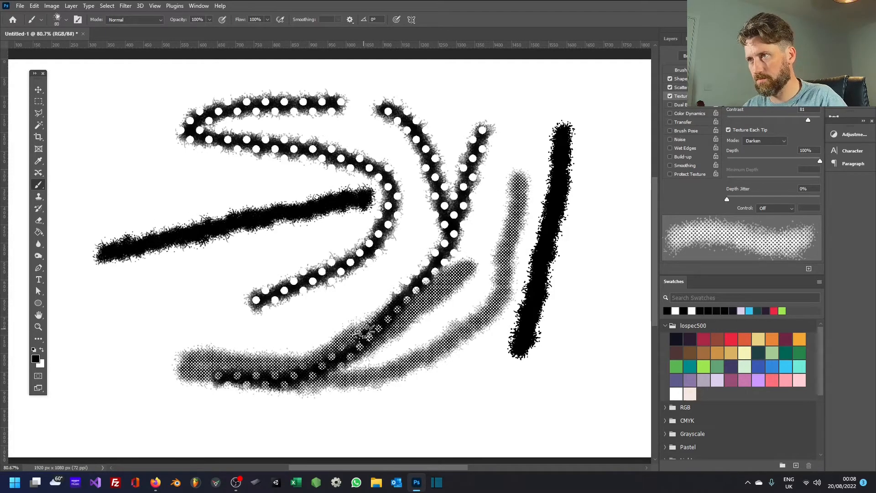
# - Paint over the existing strokes with large fine-dotted strokes, alternating between black and white
pyautogui.moveTo(339, 358); pyautogui.dragTo(441, 290)
pyautogui.moveTo(442, 256)
pyautogui.mouseDown()
pyautogui.moveTo(292, 274)
pyautogui.moveTo(146, 342)
pyautogui.mouseUp()
pyautogui.press('x')
pyautogui.moveTo(212, 358)
pyautogui.mouseDown()
pyautogui.moveTo(453, 240)
pyautogui.moveTo(333, 383)
pyautogui.moveTo(456, 215)
pyautogui.moveTo(320, 205)
pyautogui.moveTo(253, 150)
pyautogui.moveTo(230, 254)
pyautogui.moveTo(262, 182)
pyautogui.moveTo(194, 235)
pyautogui.mouseUp()
pyautogui.press('x')
pyautogui.moveTo(238, 226)
pyautogui.mouseDown()
pyautogui.moveTo(260, 212)
pyautogui.moveTo(352, 196)
pyautogui.moveTo(256, 249)
pyautogui.moveTo(447, 137)
pyautogui.mouseUp()
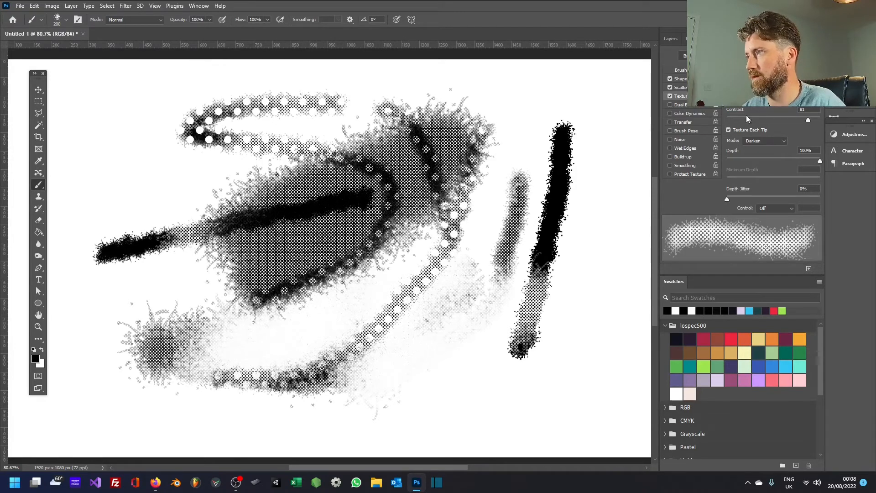
# - Increase the texture scale, toggle Texture Each Tip off and back on, and paint a large coarse-dotted black stroke
pyautogui.moveTo(750, 81); pyautogui.dragTo(774, 82)
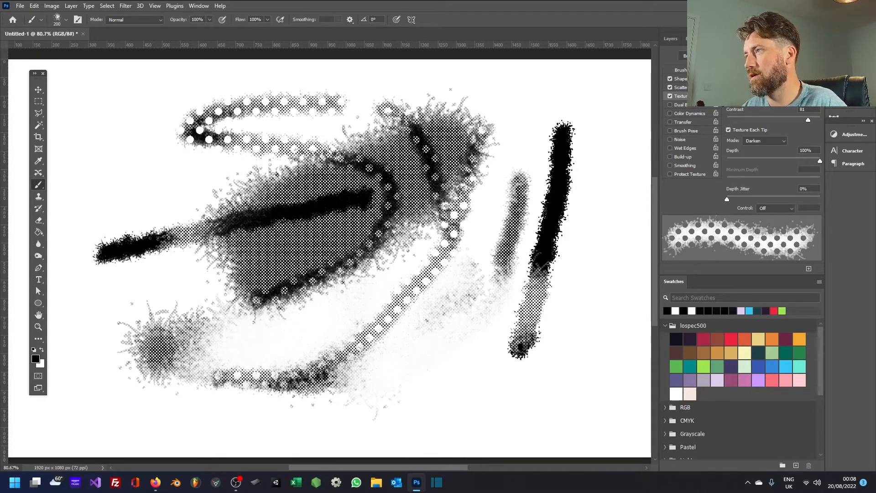
pyautogui.click(732, 129)
pyautogui.click(732, 129)
pyautogui.moveTo(328, 255)
pyautogui.mouseDown()
pyautogui.moveTo(242, 215)
pyautogui.moveTo(201, 320)
pyautogui.mouseUp()
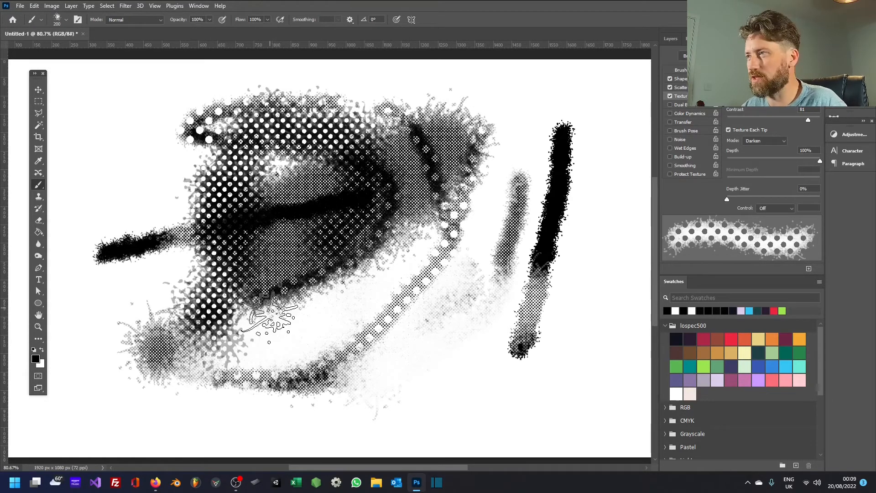
# - Set the texture depth control to Fade and the depth jitter to 67%, and paint a broad black stroke across the dotted area
pyautogui.click(784, 208)
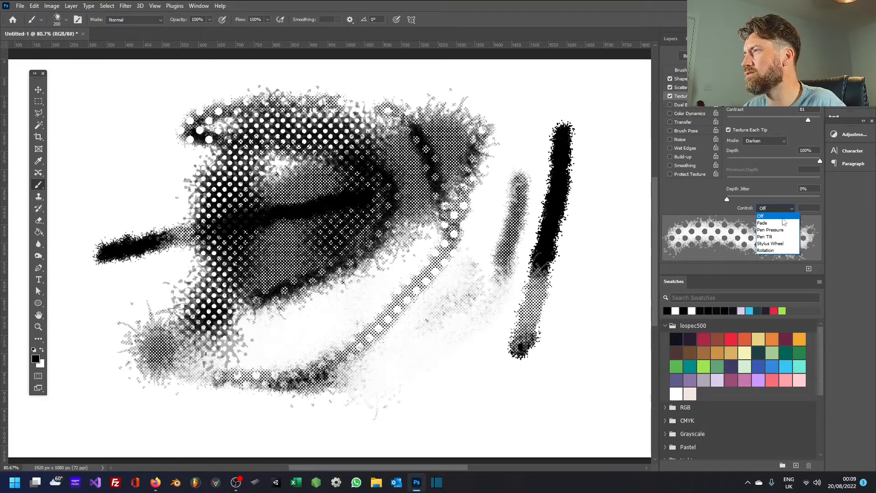
pyautogui.click(779, 223)
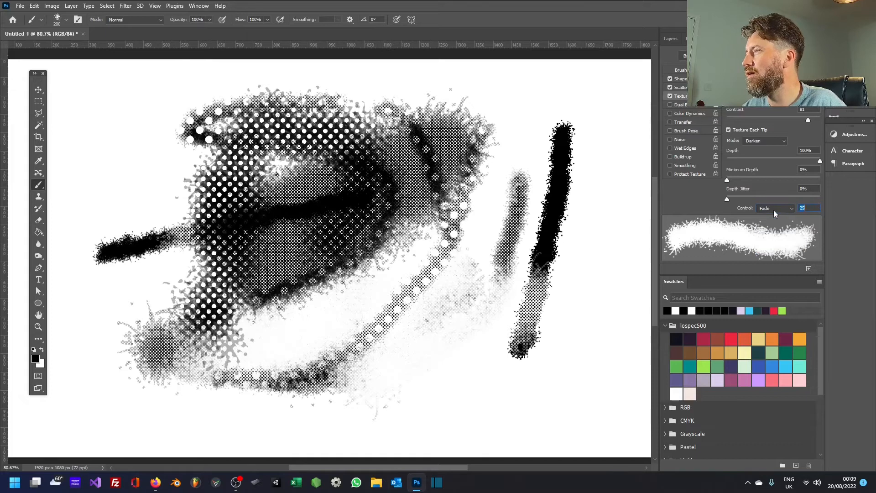
pyautogui.click(785, 209)
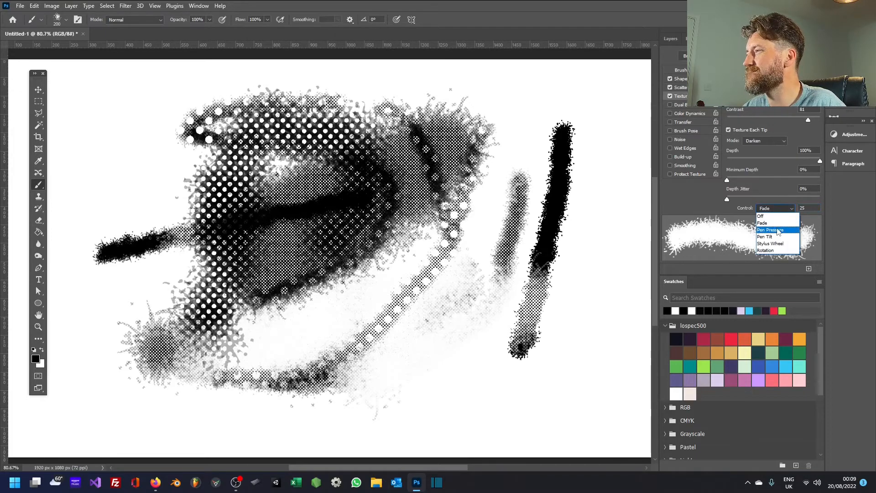
pyautogui.click(766, 201)
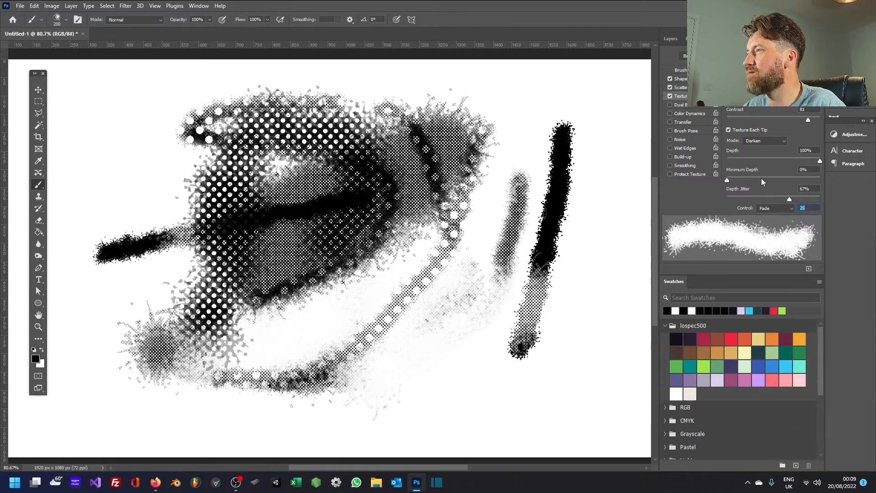
pyautogui.moveTo(374, 210)
pyautogui.mouseDown()
pyautogui.moveTo(212, 201)
pyautogui.moveTo(142, 230)
pyautogui.moveTo(132, 207)
pyautogui.mouseUp()
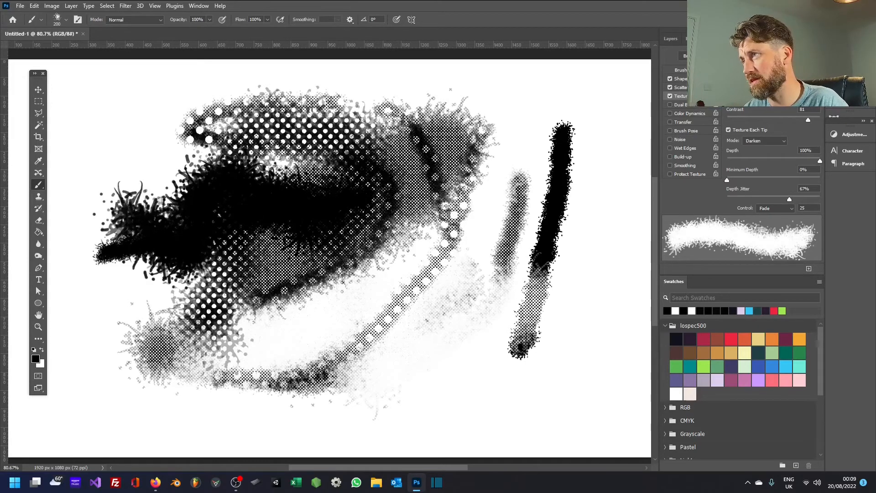
# - Turn off the Texture option, clear the canvas to white and reduce the brush to 100 px
pyautogui.click(670, 96)
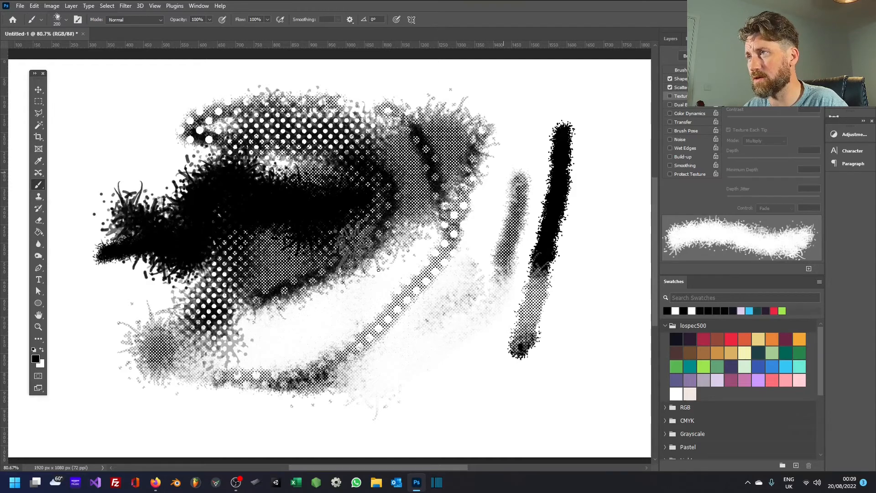
pyautogui.hotkey('alt', 'BackSpace')
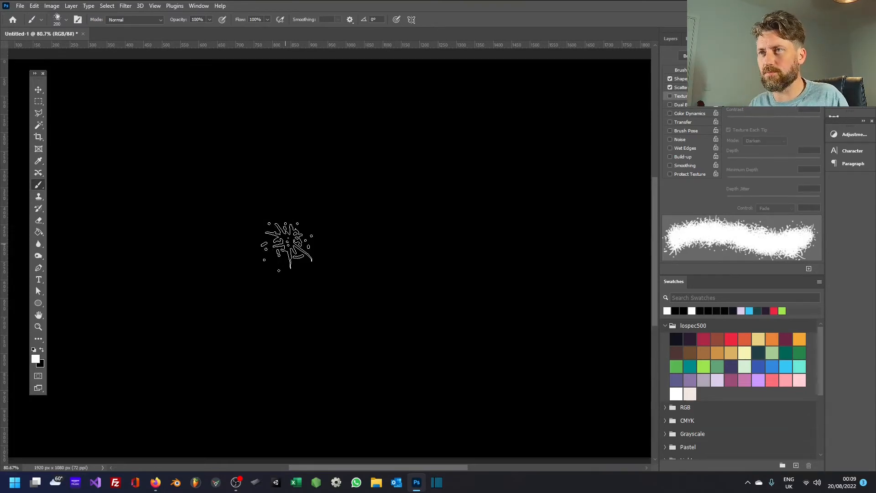
pyautogui.hotkey('alt', 'BackSpace')
pyautogui.press('[')
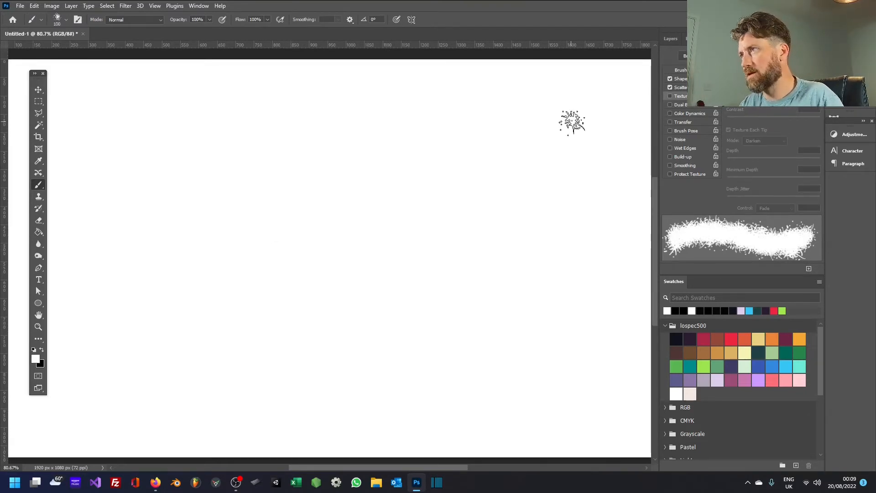
# - Enable Dual Brush with a second tip, and paint a rough black diagonal stroke and a single dab with the 90 px brush
pyautogui.click(670, 105)
pyautogui.click(681, 105)
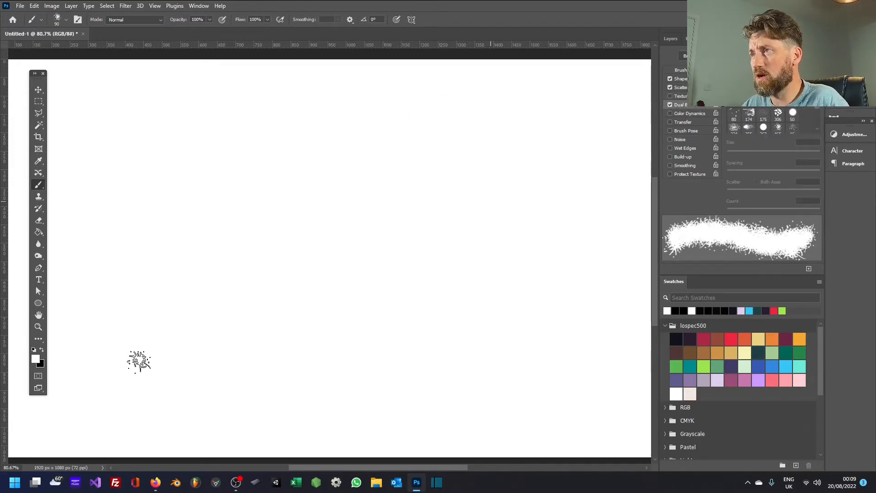
pyautogui.press('x')
pyautogui.moveTo(164, 291); pyautogui.dragTo(401, 138)
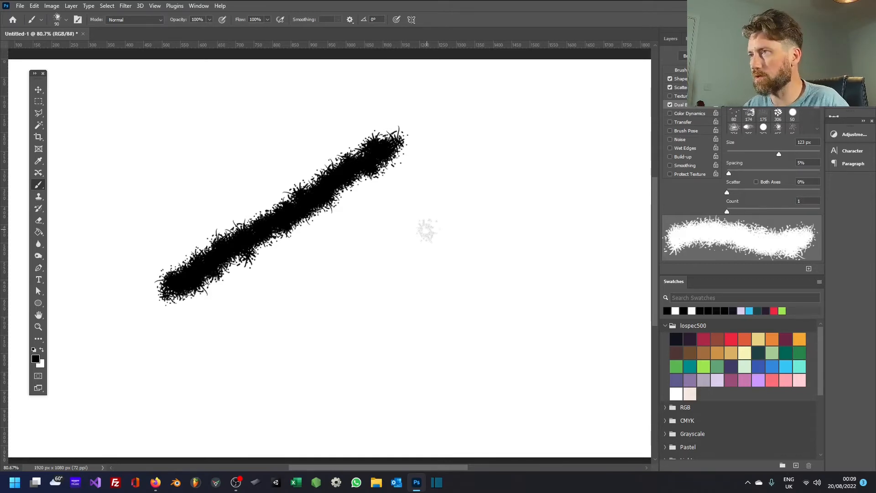
pyautogui.click(428, 229)
# - Shrink the brush to 45 px and the Dual Brush size to 24 px, and paint several thin curved strokes around the canvas
pyautogui.moveTo(776, 154); pyautogui.dragTo(755, 154)
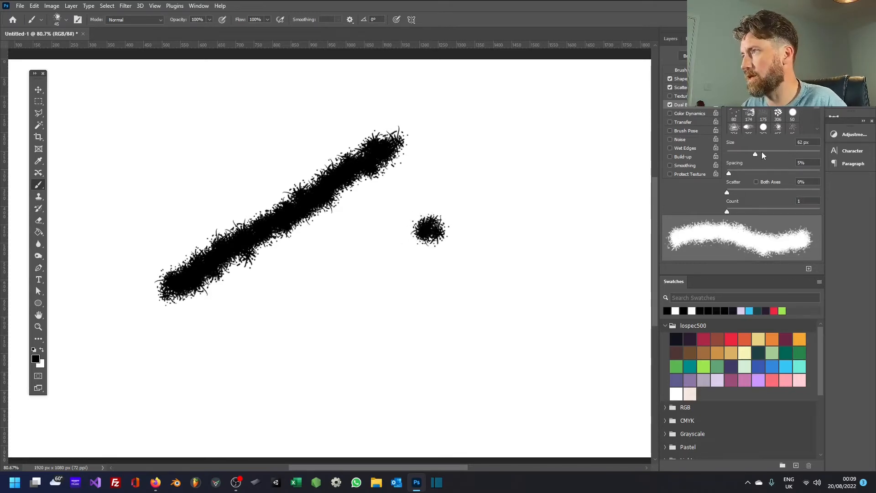
pyautogui.moveTo(367, 230); pyautogui.dragTo(200, 391)
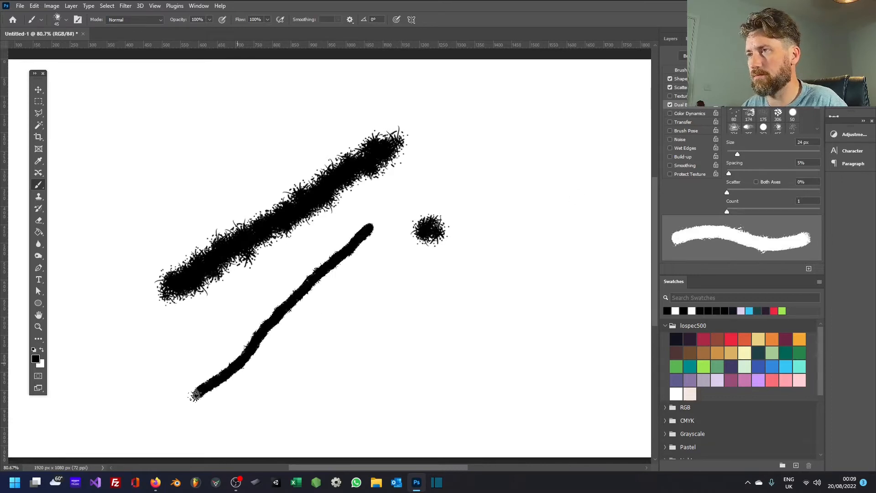
pyautogui.moveTo(248, 408)
pyautogui.mouseDown()
pyautogui.moveTo(347, 355)
pyautogui.moveTo(418, 301)
pyautogui.moveTo(505, 146)
pyautogui.mouseUp()
pyautogui.moveTo(387, 103); pyautogui.dragTo(237, 134)
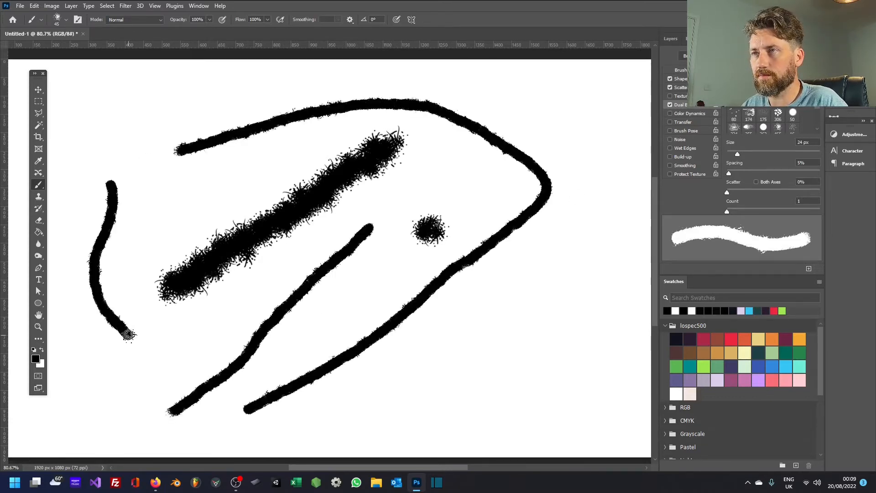
pyautogui.moveTo(251, 369)
pyautogui.mouseDown()
pyautogui.moveTo(409, 368)
pyautogui.moveTo(512, 295)
pyautogui.moveTo(587, 204)
pyautogui.moveTo(589, 135)
pyautogui.moveTo(452, 116)
pyautogui.mouseUp()
# - Enlarge the brush to 100 px and paint a thick, rough-edged curve over the thin strokes
pyautogui.press(']')
pyautogui.press(']')
pyautogui.press(']')
pyautogui.press(']')
pyautogui.press(']')
pyautogui.press(']')
pyautogui.click(137, 209)
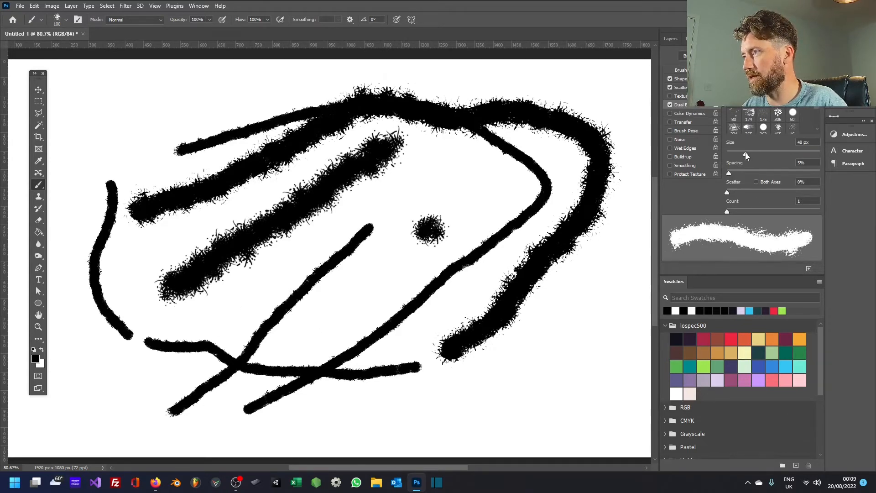
# - Increase the Dual Brush size and paint several curved test strokes while reducing the main brush to 60 px
pyautogui.moveTo(738, 155)
pyautogui.mouseDown()
pyautogui.moveTo(788, 161)
pyautogui.moveTo(753, 163)
pyautogui.mouseUp()
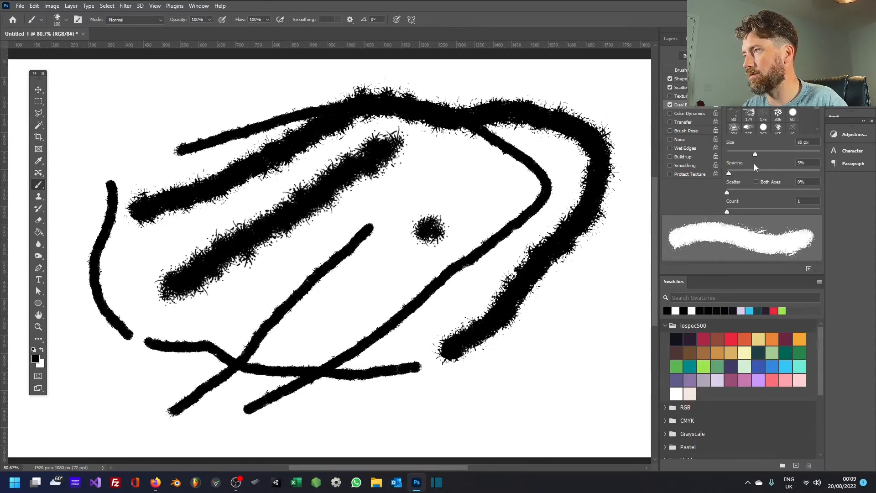
pyautogui.moveTo(525, 340)
pyautogui.mouseDown()
pyautogui.moveTo(487, 400)
pyautogui.moveTo(414, 406)
pyautogui.moveTo(344, 404)
pyautogui.moveTo(263, 339)
pyautogui.moveTo(211, 336)
pyautogui.moveTo(110, 369)
pyautogui.moveTo(93, 366)
pyautogui.moveTo(439, 227)
pyautogui.mouseUp()
pyautogui.press('[')
pyautogui.moveTo(463, 163)
pyautogui.mouseDown()
pyautogui.moveTo(385, 299)
pyautogui.moveTo(270, 308)
pyautogui.mouseUp()
pyautogui.moveTo(131, 109); pyautogui.dragTo(273, 82)
pyautogui.moveTo(147, 142)
pyautogui.mouseDown()
pyautogui.moveTo(57, 228)
pyautogui.moveTo(84, 381)
pyautogui.moveTo(306, 442)
pyautogui.mouseUp()
pyautogui.press('[')
pyautogui.moveTo(417, 438)
pyautogui.mouseDown()
pyautogui.moveTo(559, 409)
pyautogui.moveTo(598, 338)
pyautogui.moveTo(632, 215)
pyautogui.moveTo(633, 180)
pyautogui.mouseUp()
# - Clear the canvas to white, make black the painting colour and reduce the brush to 30 px
pyautogui.hotkey('alt', 'BackSpace')
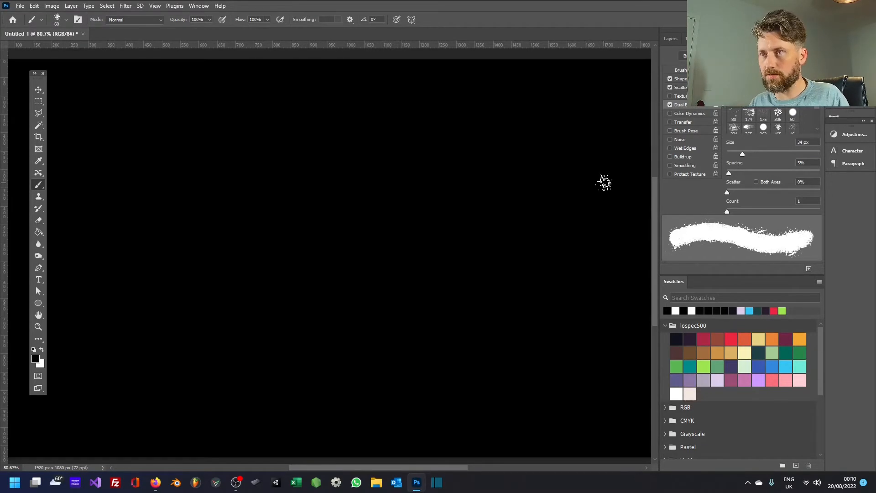
pyautogui.hotkey('alt', 'BackSpace')
pyautogui.press('x')
pyautogui.press('[')
pyautogui.press('[')
pyautogui.press('[')
pyautogui.press('[')
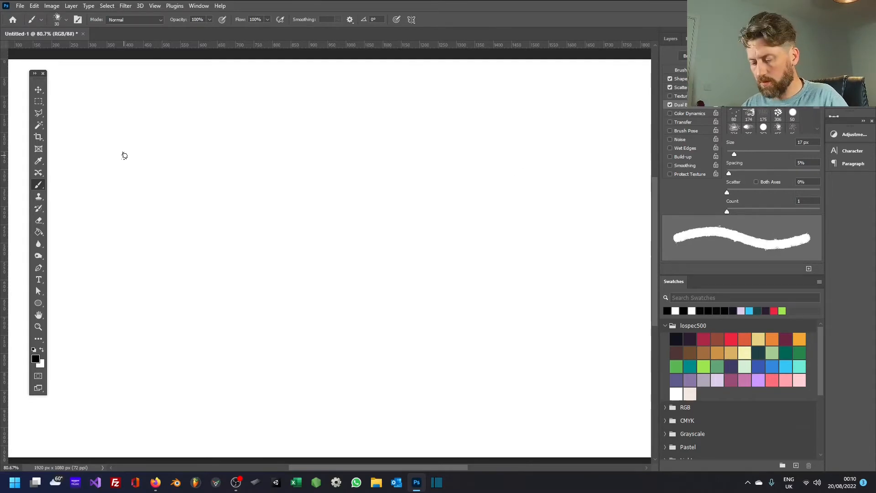
# - Paint four horizontal black lines down the canvas, starting at 15 px and increasing the brush size to 70 px
pyautogui.moveTo(124, 155); pyautogui.dragTo(364, 156)
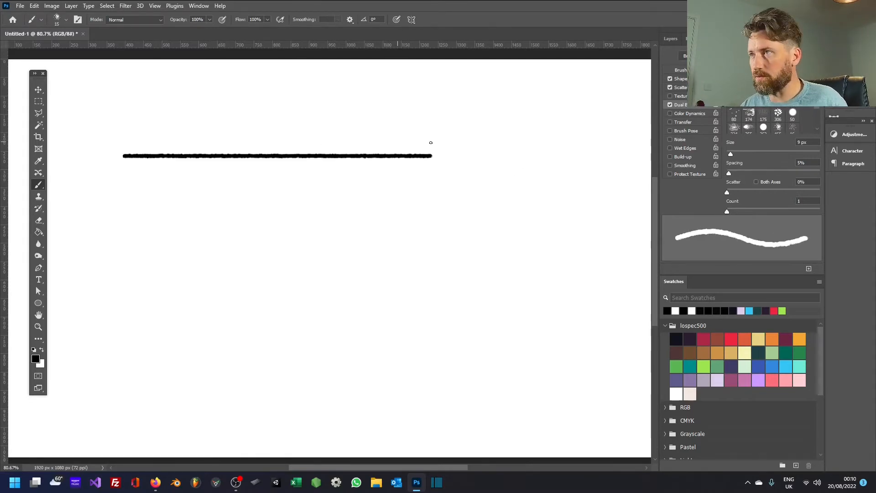
pyautogui.press(']')
pyautogui.moveTo(448, 192); pyautogui.dragTo(102, 193)
pyautogui.press(']')
pyautogui.press(']')
pyautogui.press(']')
pyautogui.press(']')
pyautogui.moveTo(90, 242); pyautogui.dragTo(520, 242)
pyautogui.moveTo(525, 307)
pyautogui.mouseDown()
pyautogui.moveTo(222, 309)
pyautogui.moveTo(80, 338)
pyautogui.moveTo(75, 315)
pyautogui.mouseUp()
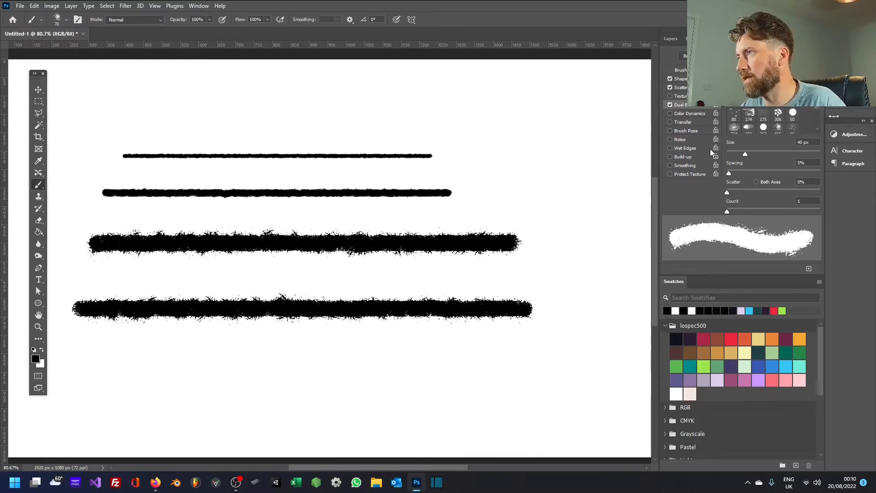
# - Set the Dual Brush size to 13 px, reduce the main brush, and paint a rough horizontal line above the others
pyautogui.moveTo(740, 158); pyautogui.dragTo(733, 158)
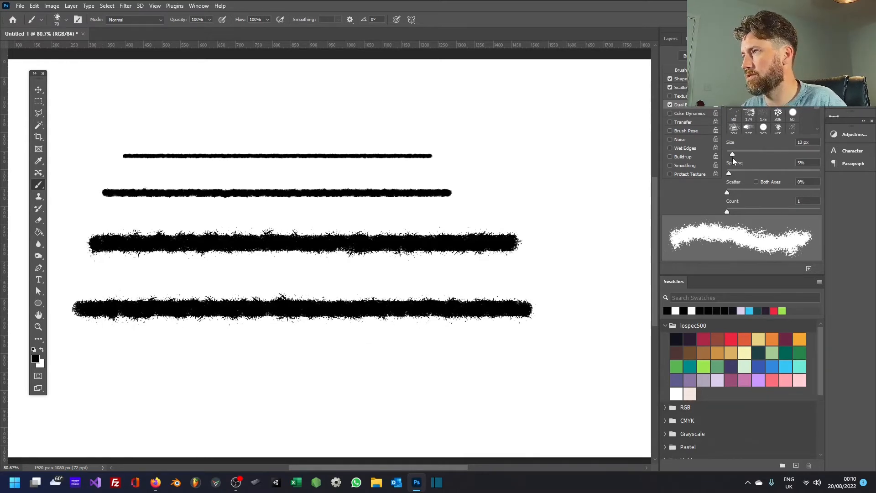
pyautogui.press('[')
pyautogui.press('[')
pyautogui.press('[')
pyautogui.moveTo(81, 117)
pyautogui.mouseDown()
pyautogui.moveTo(321, 116)
pyautogui.moveTo(490, 118)
pyautogui.mouseUp()
pyautogui.press('[')
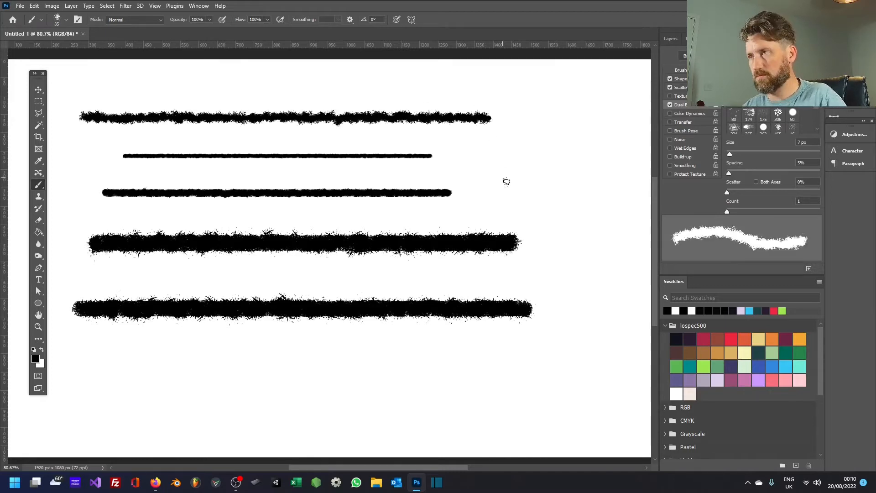
# - Paint three thin rough horizontal lines with the 35 px brush between the existing lines, redoing the lowest one
pyautogui.moveTo(510, 177); pyautogui.dragTo(147, 180)
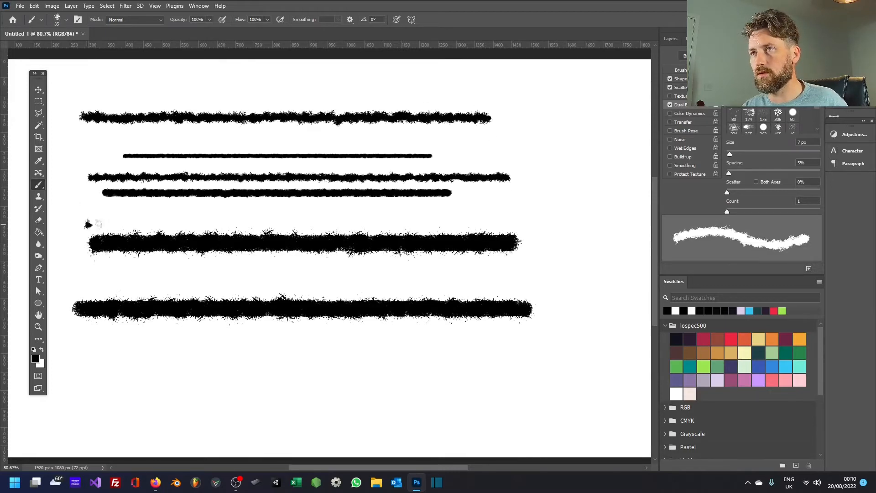
pyautogui.moveTo(87, 223); pyautogui.dragTo(492, 224)
pyautogui.moveTo(520, 282); pyautogui.dragTo(211, 290)
pyautogui.hotkey('ctrl', 'z')
pyautogui.moveTo(103, 285); pyautogui.dragTo(547, 285)
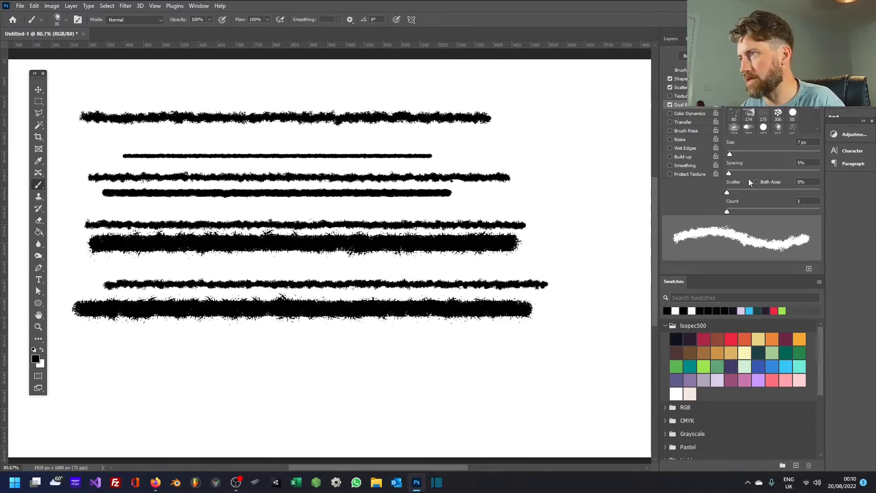
# - Set the Dual Brush scatter to 686% and paint horizontal test lines near the canvas's lower and upper edges, undoing the last stroke
pyautogui.moveTo(729, 192)
pyautogui.mouseDown()
pyautogui.moveTo(800, 194)
pyautogui.moveTo(760, 194)
pyautogui.moveTo(790, 193)
pyautogui.mouseUp()
pyautogui.moveTo(529, 367)
pyautogui.mouseDown()
pyautogui.moveTo(141, 368)
pyautogui.moveTo(63, 379)
pyautogui.moveTo(78, 403)
pyautogui.moveTo(456, 389)
pyautogui.moveTo(563, 395)
pyautogui.mouseUp()
pyautogui.moveTo(135, 97)
pyautogui.mouseDown()
pyautogui.moveTo(553, 97)
pyautogui.moveTo(109, 92)
pyautogui.mouseUp()
pyautogui.hotkey('ctrl', 'z')
# - Enlarge the brush to 60 px and paint thick scattered horizontal bands between the existing lines
pyautogui.press(']')
pyautogui.press(']')
pyautogui.press(']')
pyautogui.press(']')
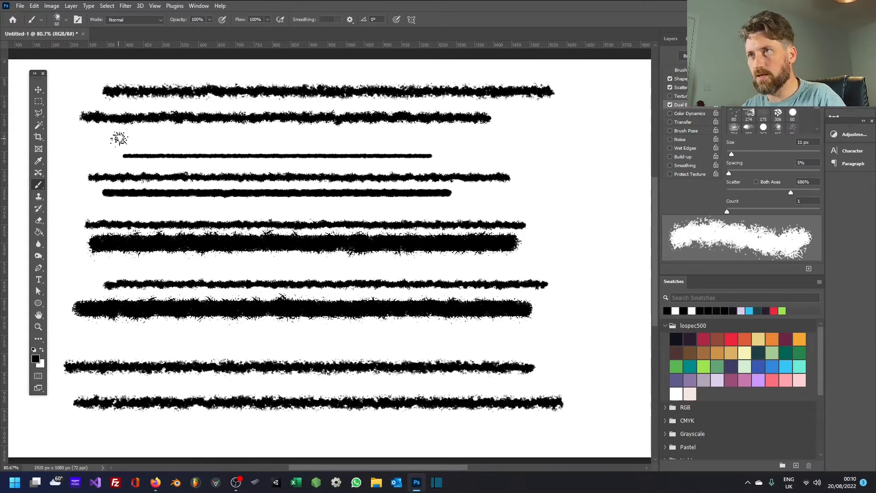
pyautogui.moveTo(71, 139)
pyautogui.mouseDown()
pyautogui.moveTo(506, 132)
pyautogui.moveTo(554, 148)
pyautogui.moveTo(85, 158)
pyautogui.mouseUp()
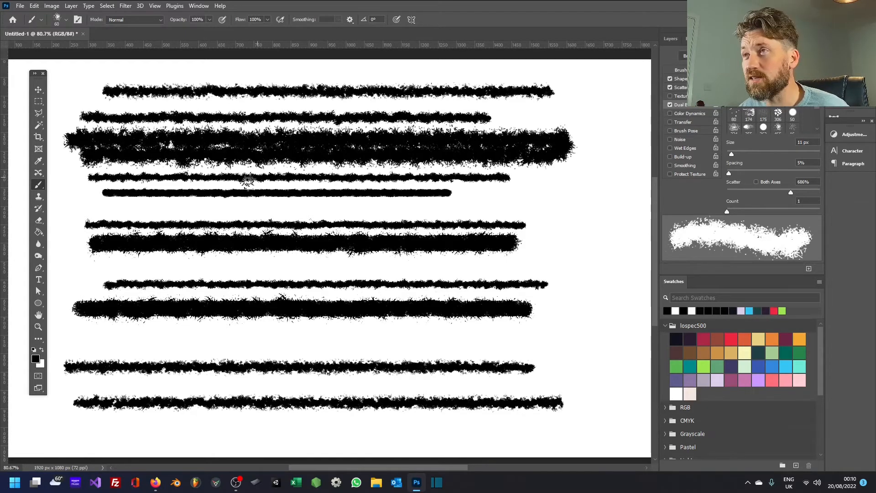
pyautogui.moveTo(82, 210)
pyautogui.mouseDown()
pyautogui.moveTo(428, 214)
pyautogui.moveTo(534, 228)
pyautogui.mouseUp()
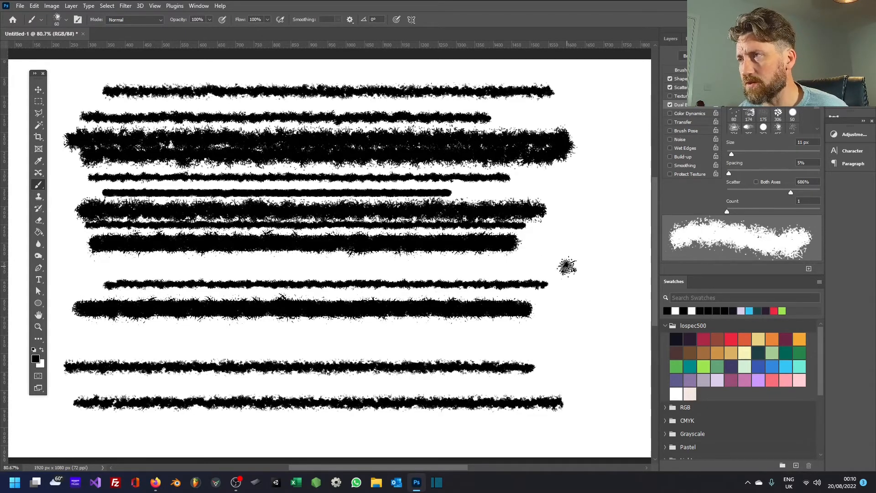
pyautogui.moveTo(567, 266); pyautogui.dragTo(116, 267)
pyautogui.moveTo(126, 330)
pyautogui.mouseDown()
pyautogui.moveTo(293, 346)
pyautogui.moveTo(649, 340)
pyautogui.mouseUp()
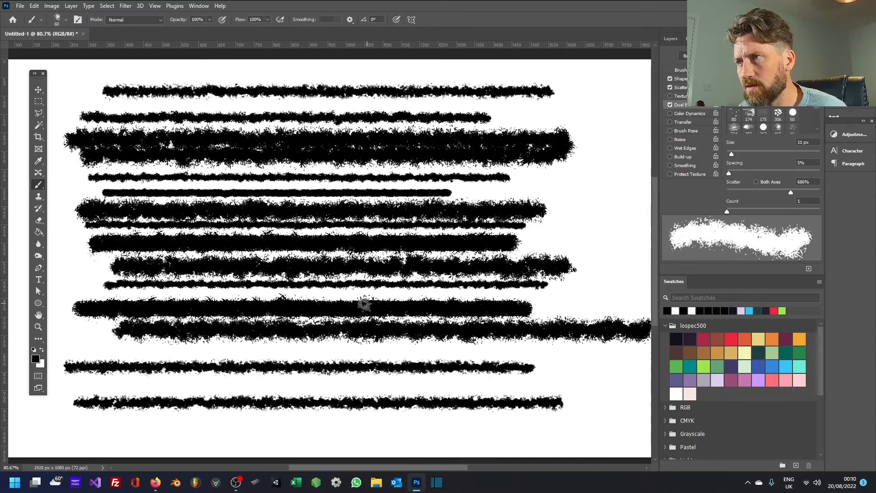
# - Clear the canvas to white and paint a long winding black stroke with the scattered Dual Brush
pyautogui.hotkey('alt', 'BackSpace')
pyautogui.press('x')
pyautogui.hotkey('alt', 'BackSpace')
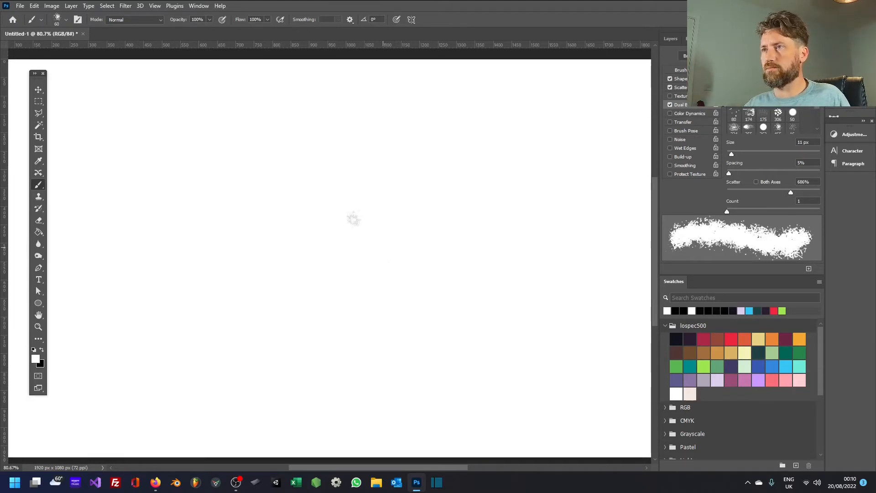
pyautogui.press('x')
pyautogui.moveTo(182, 196)
pyautogui.mouseDown()
pyautogui.moveTo(342, 357)
pyautogui.moveTo(330, 153)
pyautogui.mouseUp()
# - Set the Dual Brush spacing to 48% and paint two wavy strokes across the upper part of the canvas
pyautogui.moveTo(729, 172); pyautogui.dragTo(749, 178)
pyautogui.moveTo(425, 155)
pyautogui.mouseDown()
pyautogui.moveTo(377, 117)
pyautogui.moveTo(107, 132)
pyautogui.mouseUp()
pyautogui.moveTo(114, 178)
pyautogui.mouseDown()
pyautogui.moveTo(311, 224)
pyautogui.moveTo(511, 207)
pyautogui.mouseUp()
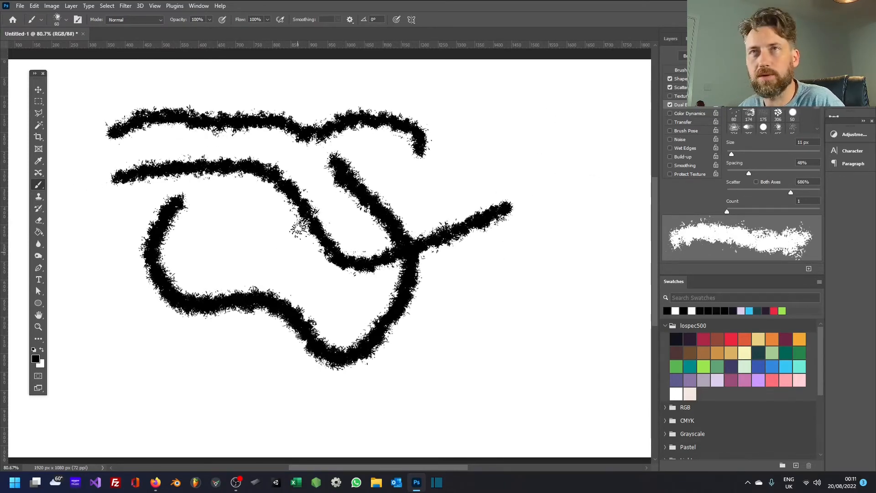
# - Check the Color Dynamics settings, enable Transfer with Color Dynamics off, and clear the canvas to white
pyautogui.click(671, 114)
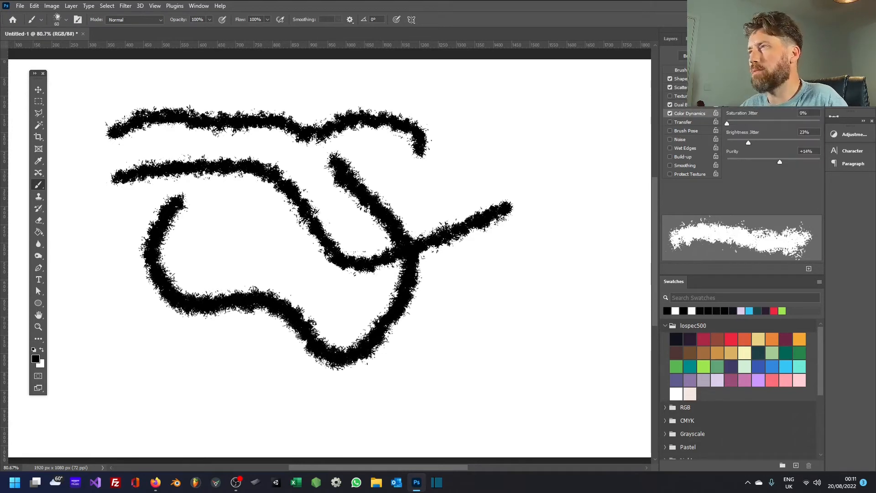
pyautogui.click(671, 121)
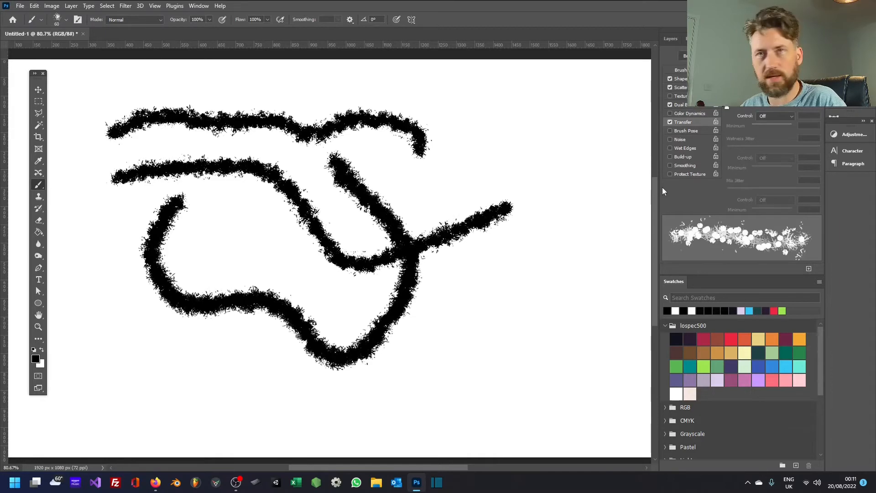
pyautogui.press('x')
pyautogui.hotkey('alt', 'BackSpace')
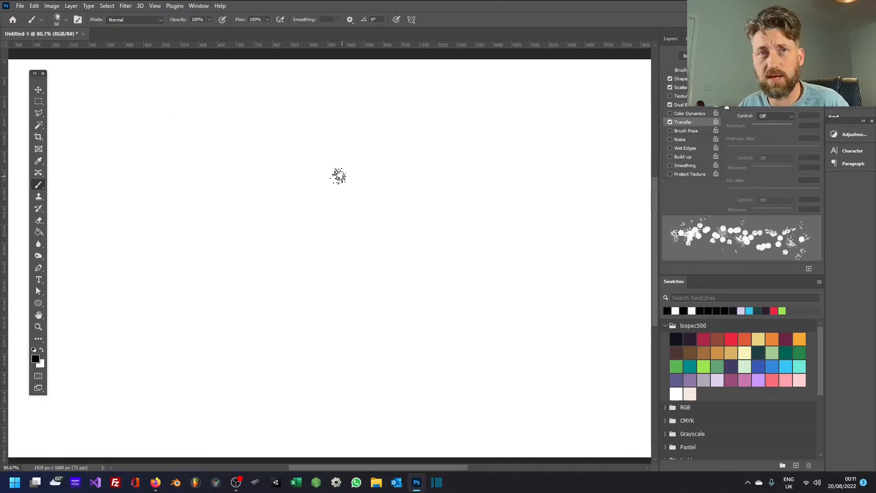
# - Paint a horizontal Transfer test stroke, reduce the brush to 40 px and change the Transfer control option
pyautogui.moveTo(246, 149); pyautogui.dragTo(490, 149)
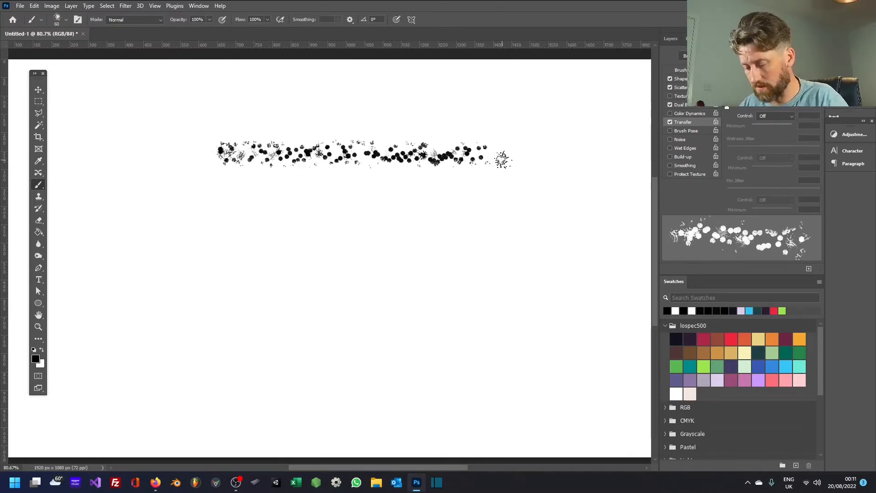
pyautogui.press('[')
pyautogui.press('[')
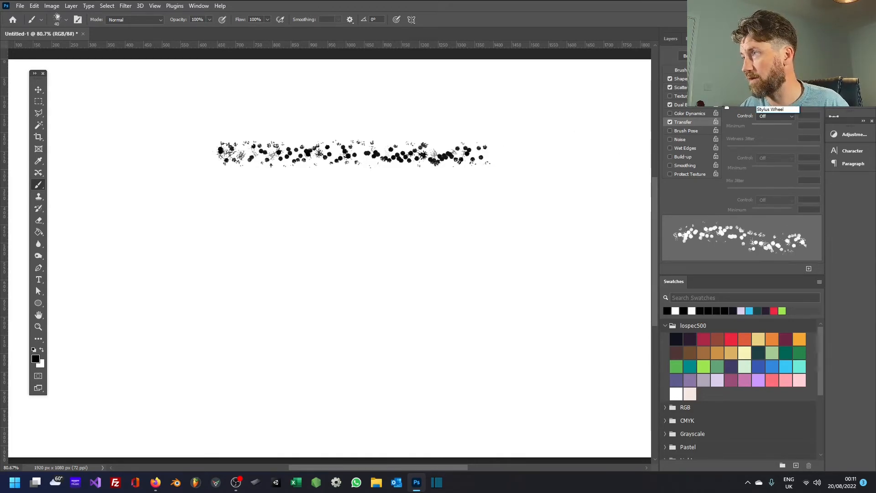
pyautogui.click(771, 88)
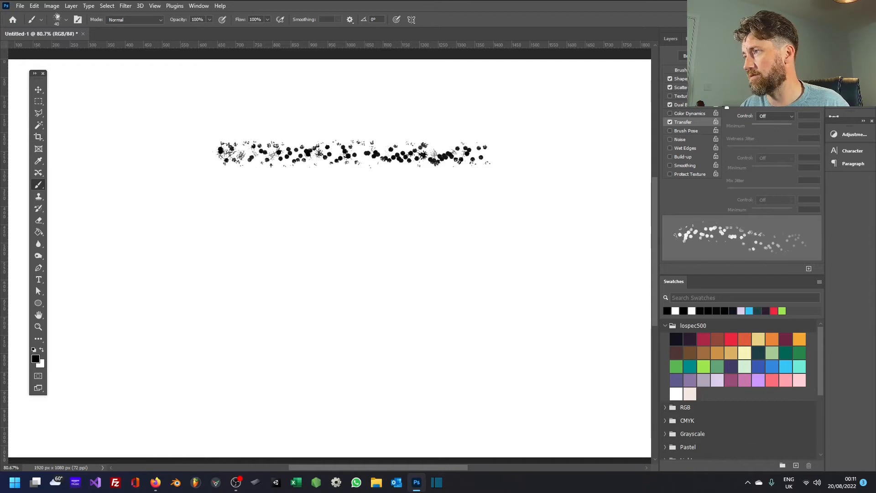
# - Paint a short horizontal Transfer stroke, set the fade length to 100 and paint a long winding stroke across the canvas
pyautogui.moveTo(496, 237); pyautogui.dragTo(387, 237)
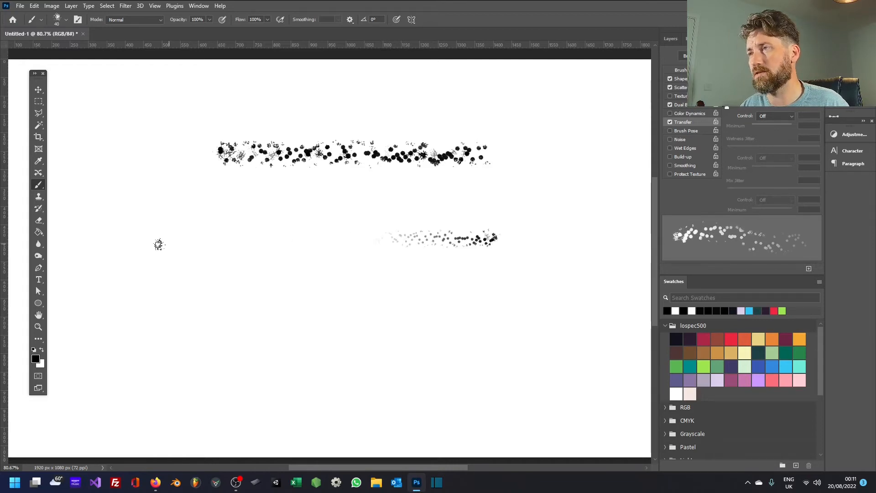
pyautogui.write('100')
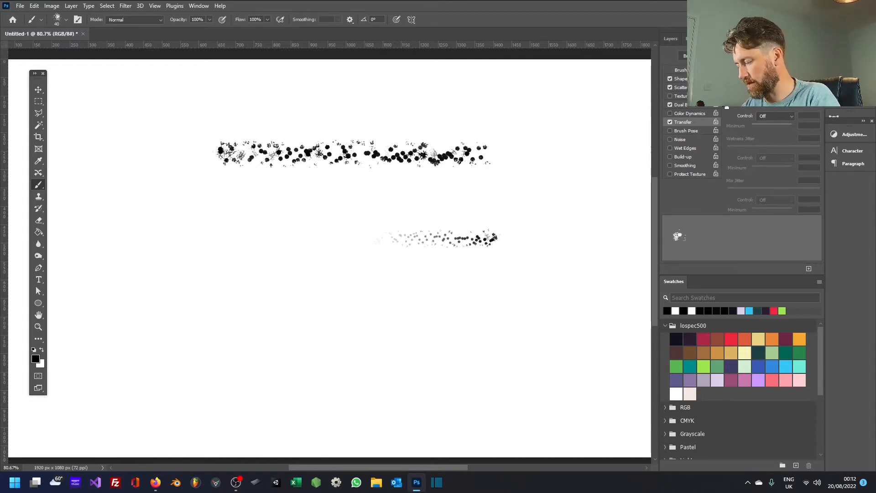
pyautogui.moveTo(503, 200)
pyautogui.mouseDown()
pyautogui.moveTo(102, 217)
pyautogui.moveTo(83, 276)
pyautogui.moveTo(505, 291)
pyautogui.moveTo(188, 300)
pyautogui.moveTo(442, 282)
pyautogui.moveTo(313, 284)
pyautogui.moveTo(283, 270)
pyautogui.moveTo(409, 299)
pyautogui.moveTo(206, 315)
pyautogui.mouseUp()
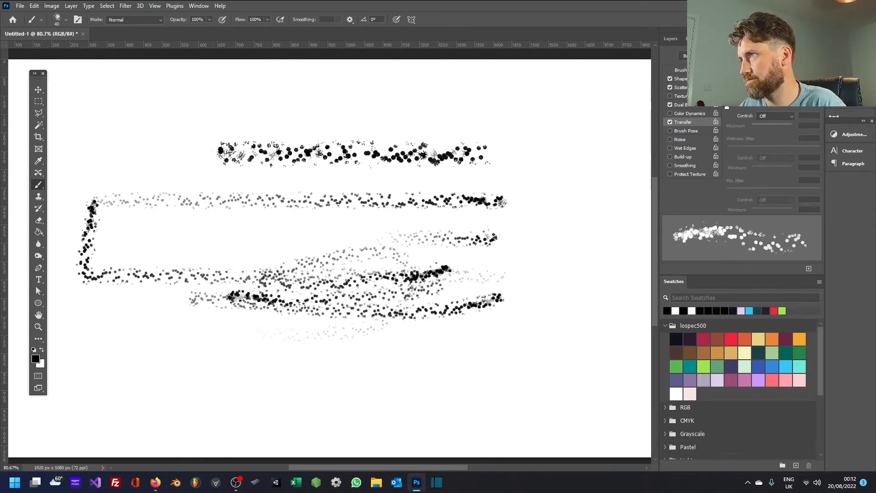
# - Set the Dual Brush spacing to 14% and paint vertical and horizontal test strokes beside and below the earlier ones
pyautogui.click(693, 106)
pyautogui.moveTo(749, 174); pyautogui.dragTo(731, 174)
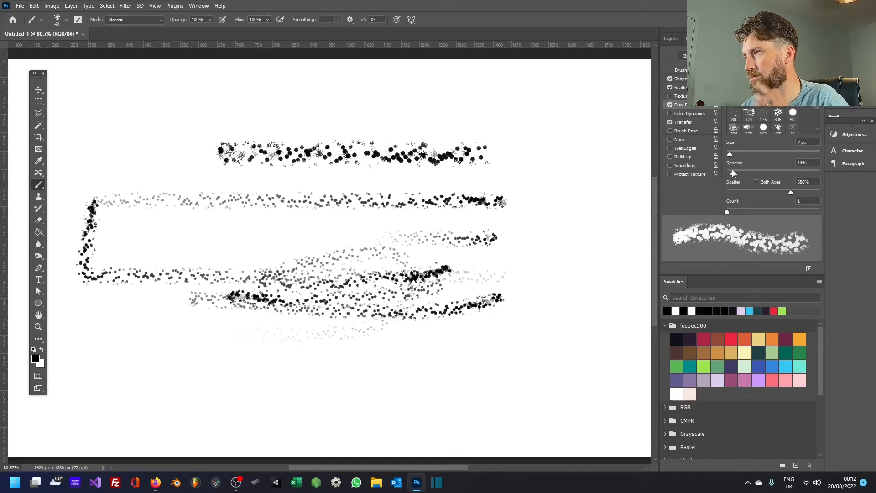
pyautogui.click(694, 121)
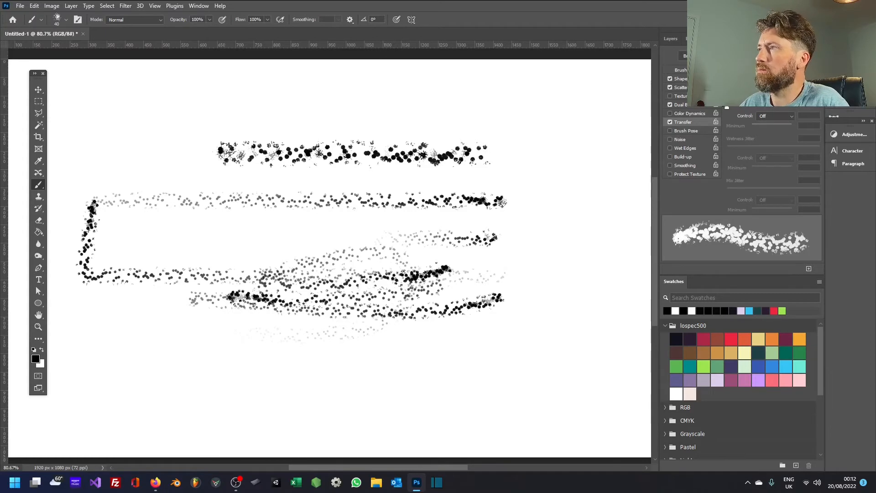
pyautogui.moveTo(541, 142)
pyautogui.mouseDown()
pyautogui.moveTo(518, 351)
pyautogui.moveTo(490, 376)
pyautogui.mouseUp()
pyautogui.moveTo(554, 319); pyautogui.dragTo(554, 328)
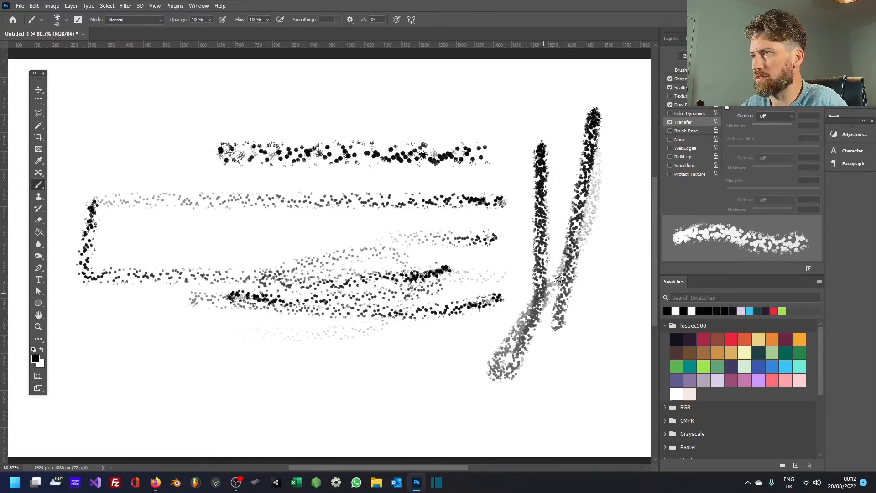
pyautogui.moveTo(502, 380); pyautogui.dragTo(150, 389)
pyautogui.moveTo(76, 407)
pyautogui.mouseDown()
pyautogui.moveTo(236, 431)
pyautogui.moveTo(460, 429)
pyautogui.mouseUp()
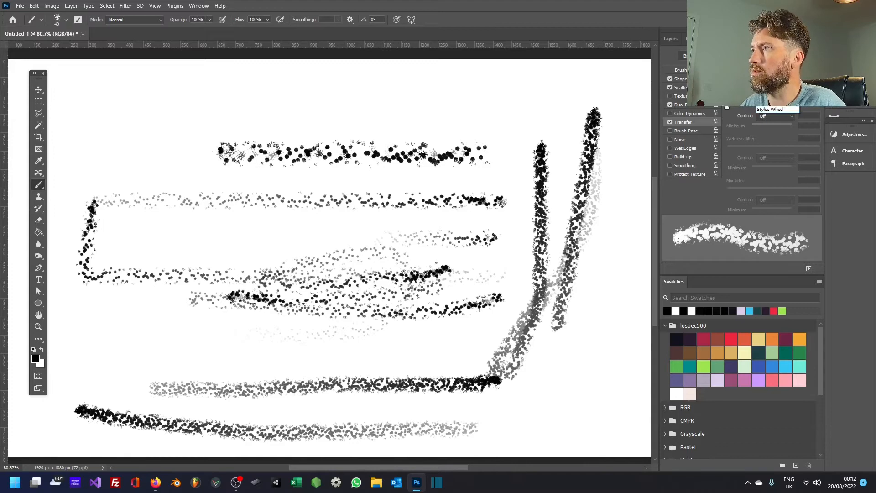
# - Set the Transfer control to Off and paint solid black strokes near the canvas's upper and left areas
pyautogui.moveTo(90, 104)
pyautogui.mouseDown()
pyautogui.moveTo(534, 96)
pyautogui.moveTo(219, 73)
pyautogui.moveTo(179, 80)
pyautogui.mouseUp()
pyautogui.moveTo(143, 133); pyautogui.dragTo(179, 251)
pyautogui.moveTo(132, 322); pyautogui.dragTo(262, 348)
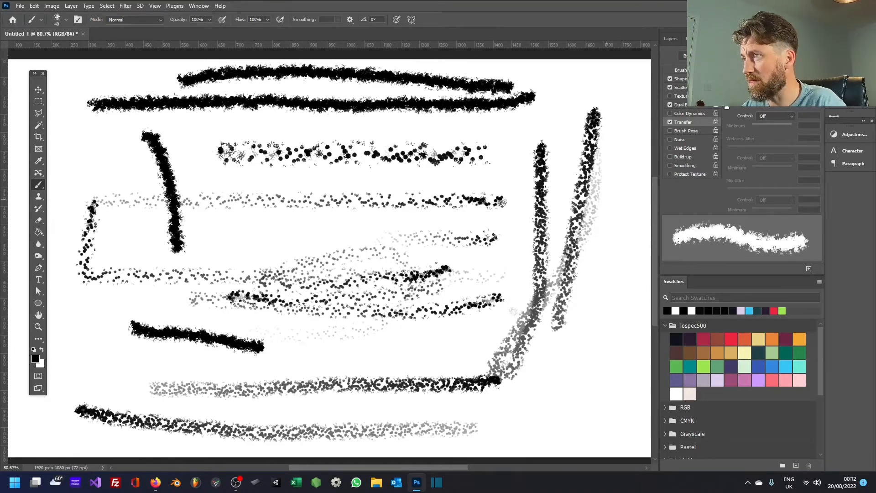
# - Raise the flow jitter, paint a curved test stroke across the lower part of the canvas and reset the jitter
pyautogui.moveTo(727, 108); pyautogui.dragTo(761, 108)
pyautogui.moveTo(529, 383)
pyautogui.mouseDown()
pyautogui.moveTo(498, 408)
pyautogui.moveTo(342, 413)
pyautogui.moveTo(164, 389)
pyautogui.mouseUp()
pyautogui.moveTo(781, 107); pyautogui.dragTo(726, 108)
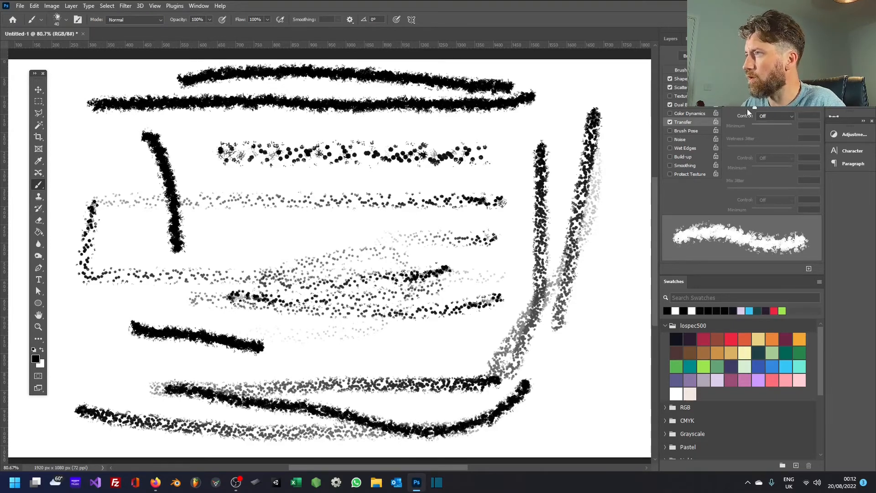
# - Set the Transfer control to Fade with a length of 25 and clear the canvas to white
pyautogui.click(771, 116)
pyautogui.click(762, 131)
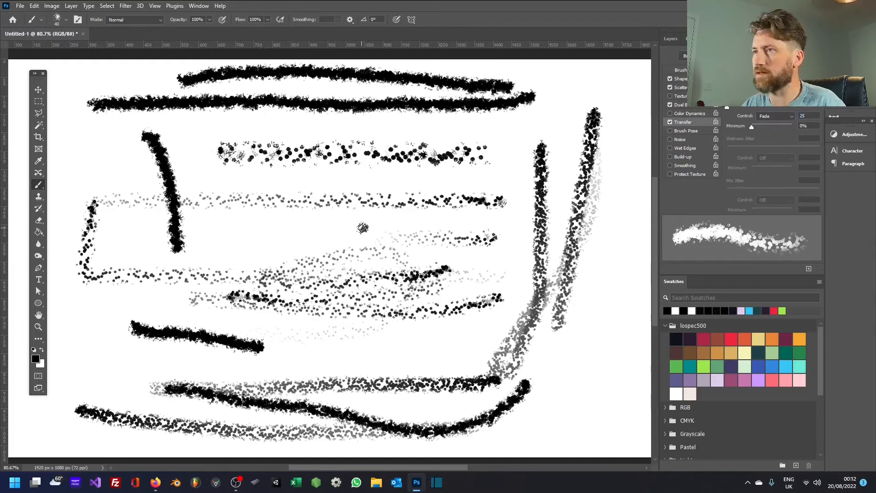
pyautogui.hotkey('alt', 'BackSpace')
pyautogui.hotkey('ctrl', 'BackSpace')
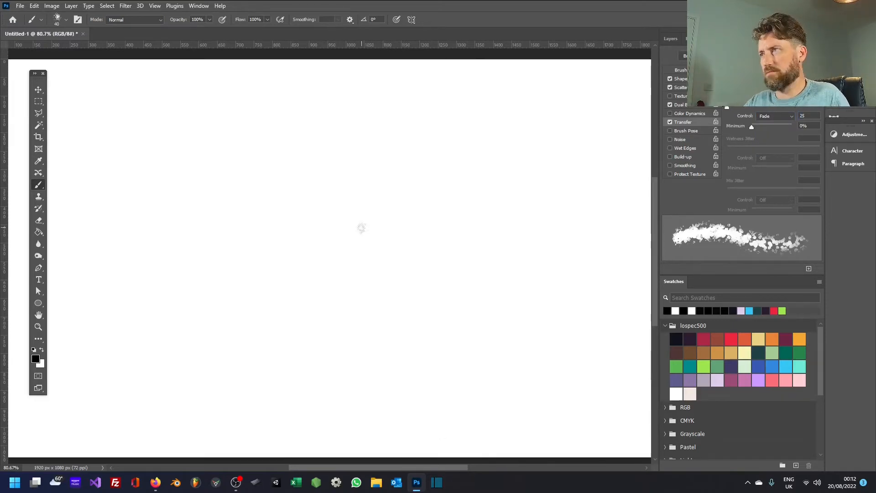
# - Paint short fading black test strokes in separate parts of the canvas
pyautogui.click(495, 111)
pyautogui.moveTo(495, 112); pyautogui.dragTo(383, 154)
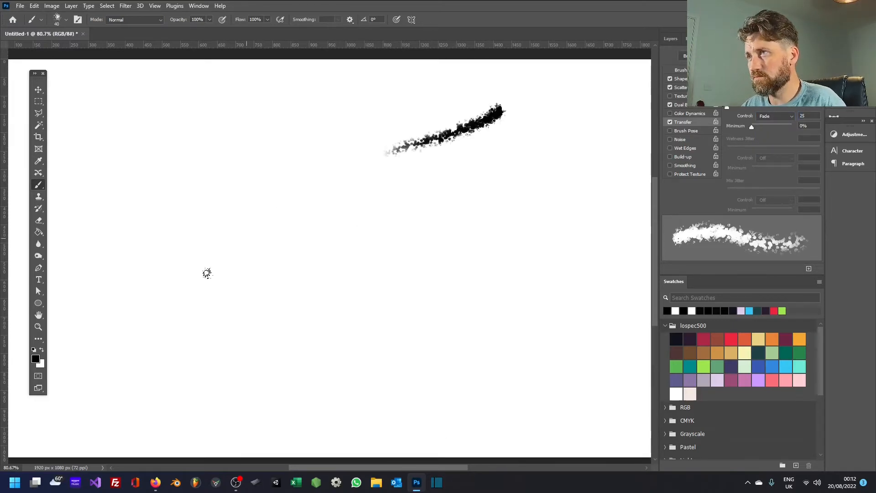
pyautogui.moveTo(150, 321); pyautogui.dragTo(264, 288)
pyautogui.moveTo(386, 280); pyautogui.dragTo(303, 368)
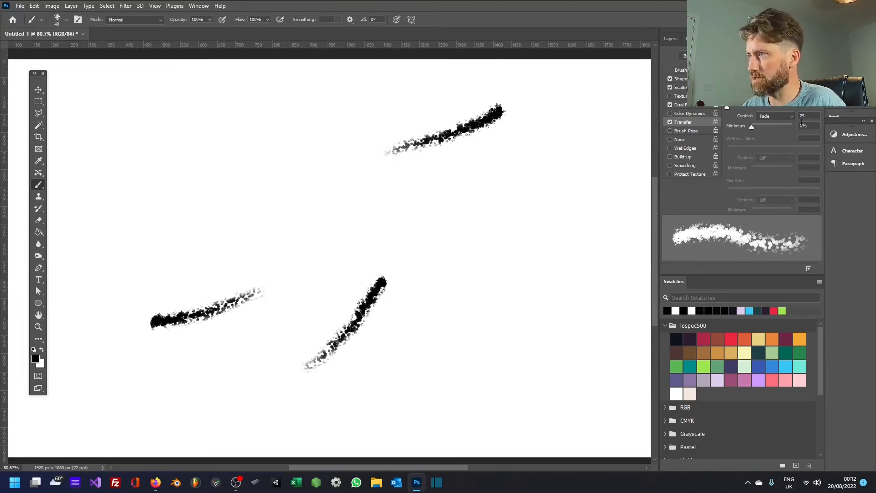
# - Replace Transfer with Brush Pose and paint a long diagonal black stroke across the upper part of the canvas
pyautogui.click(669, 121)
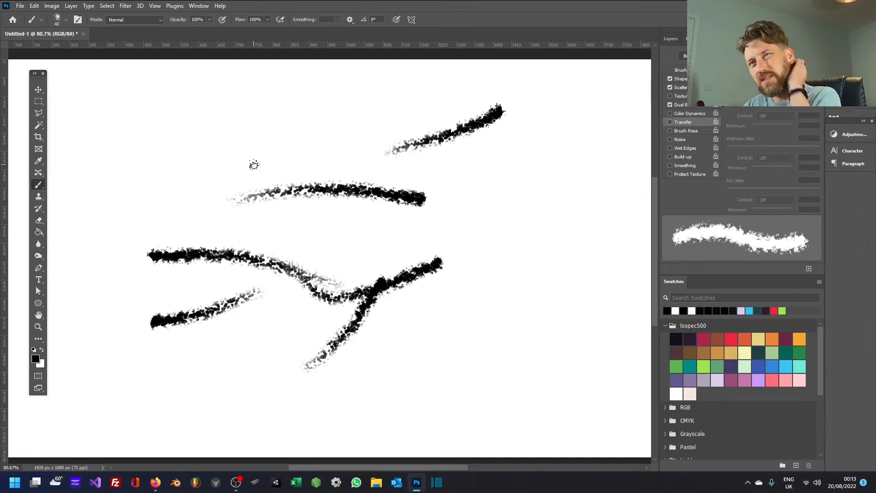
pyautogui.click(196, 130)
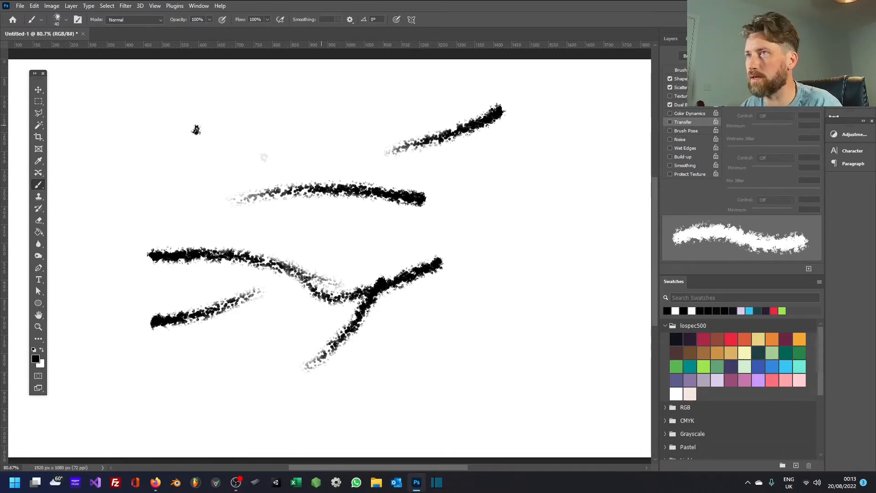
pyautogui.click(686, 130)
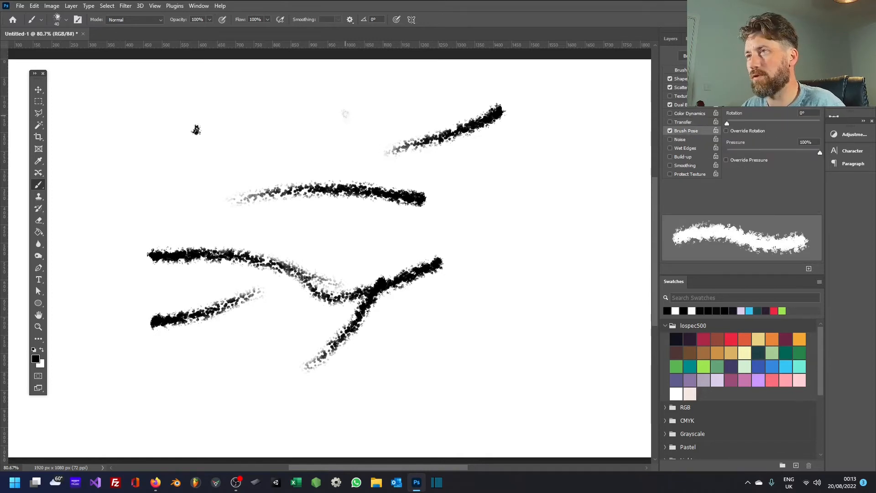
pyautogui.moveTo(347, 114); pyautogui.dragTo(132, 206)
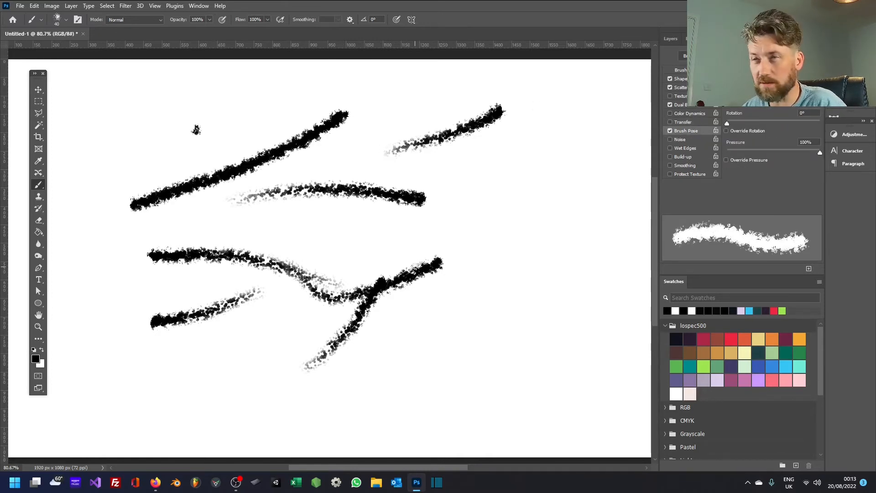
# - Override the Brush Pose rotation at 67° and pressure at 51%, and turn Brush Pose back off
pyautogui.click(726, 131)
pyautogui.moveTo(726, 123); pyautogui.dragTo(756, 123)
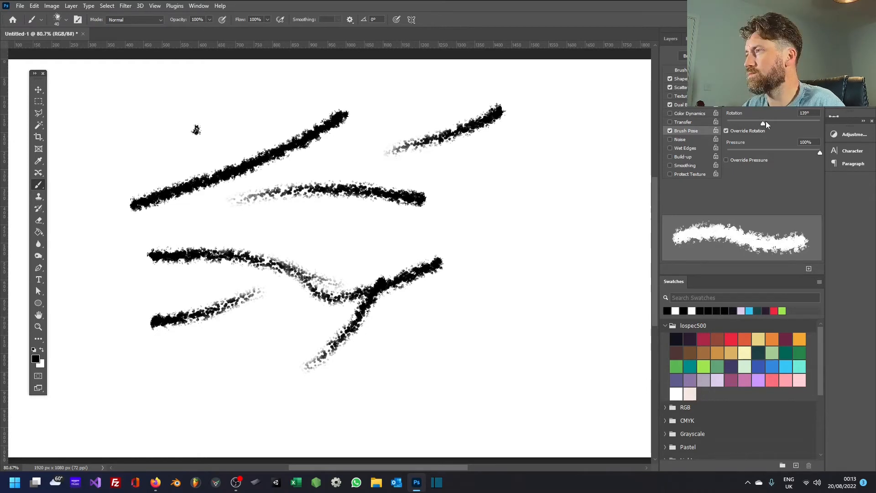
pyautogui.click(734, 159)
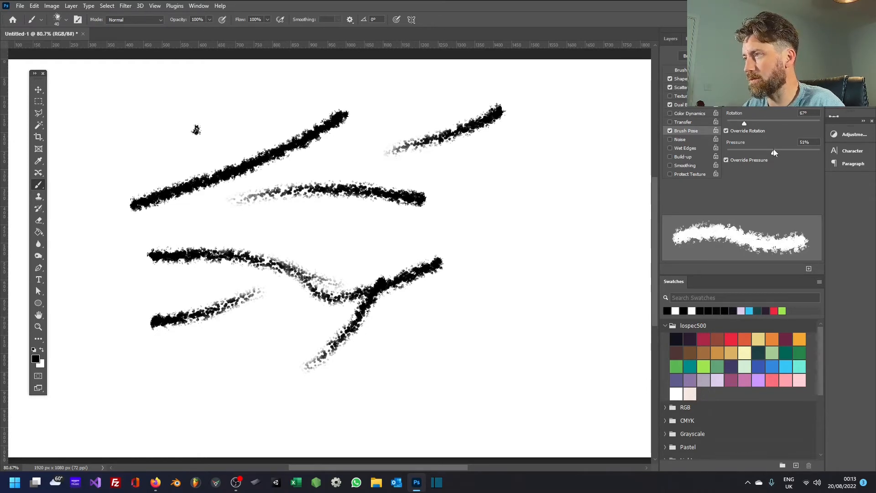
pyautogui.click(669, 131)
# - Enable Noise and Wet Edges and paint white test strokes over the black areas at 300% zoom
pyautogui.click(669, 140)
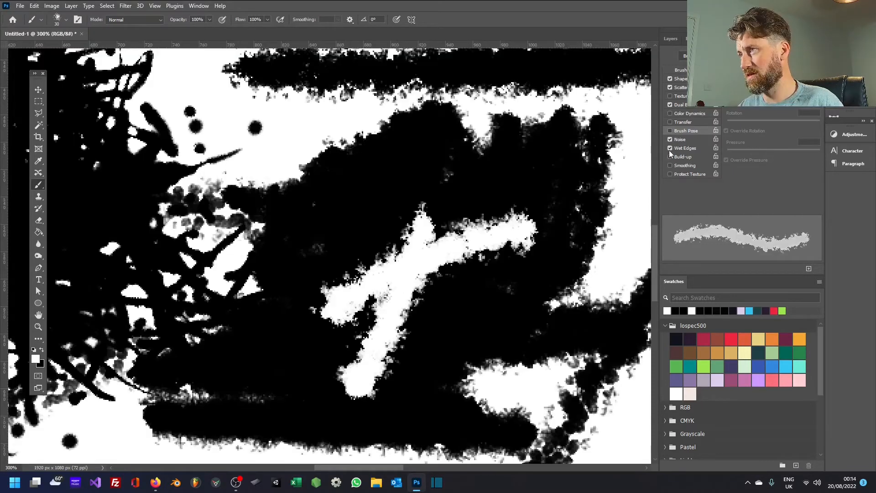
pyautogui.moveTo(475, 180)
pyautogui.mouseDown()
pyautogui.moveTo(328, 269)
pyautogui.moveTo(456, 183)
pyautogui.moveTo(400, 219)
pyautogui.moveTo(456, 183)
pyautogui.moveTo(205, 360)
pyautogui.moveTo(283, 283)
pyautogui.moveTo(242, 312)
pyautogui.moveTo(159, 337)
pyautogui.moveTo(411, 171)
pyautogui.mouseUp()
pyautogui.moveTo(150, 126)
pyautogui.mouseDown()
pyautogui.moveTo(497, 234)
pyautogui.moveTo(454, 408)
pyautogui.mouseUp()
pyautogui.moveTo(239, 303)
pyautogui.mouseDown()
pyautogui.moveTo(308, 228)
pyautogui.moveTo(258, 275)
pyautogui.moveTo(223, 228)
pyautogui.moveTo(239, 139)
pyautogui.moveTo(282, 175)
pyautogui.moveTo(338, 159)
pyautogui.moveTo(303, 169)
pyautogui.moveTo(196, 246)
pyautogui.mouseUp()
# - Choose the bright red swatch and paint overlapping wet-edged red strokes over the black splatter
pyautogui.click(731, 338)
pyautogui.moveTo(261, 183)
pyautogui.mouseDown()
pyautogui.moveTo(315, 213)
pyautogui.moveTo(251, 291)
pyautogui.moveTo(210, 186)
pyautogui.moveTo(271, 176)
pyautogui.moveTo(266, 128)
pyautogui.moveTo(318, 161)
pyautogui.moveTo(293, 199)
pyautogui.moveTo(227, 217)
pyautogui.moveTo(306, 149)
pyautogui.moveTo(338, 172)
pyautogui.moveTo(315, 188)
pyautogui.moveTo(301, 184)
pyautogui.moveTo(322, 215)
pyautogui.moveTo(270, 185)
pyautogui.moveTo(285, 161)
pyautogui.moveTo(306, 174)
pyautogui.moveTo(315, 158)
pyautogui.moveTo(321, 237)
pyautogui.moveTo(266, 140)
pyautogui.moveTo(299, 301)
pyautogui.mouseUp()
pyautogui.moveTo(290, 407)
pyautogui.mouseDown()
pyautogui.moveTo(293, 382)
pyautogui.moveTo(385, 289)
pyautogui.mouseUp()
pyautogui.moveTo(324, 308)
pyautogui.mouseDown()
pyautogui.moveTo(382, 420)
pyautogui.moveTo(520, 412)
pyautogui.moveTo(350, 409)
pyautogui.mouseUp()
pyautogui.moveTo(260, 422)
pyautogui.mouseDown()
pyautogui.moveTo(370, 330)
pyautogui.moveTo(310, 375)
pyautogui.moveTo(328, 390)
pyautogui.moveTo(347, 355)
pyautogui.moveTo(285, 404)
pyautogui.moveTo(397, 305)
pyautogui.moveTo(288, 408)
pyautogui.moveTo(379, 323)
pyautogui.moveTo(237, 412)
pyautogui.moveTo(146, 373)
pyautogui.moveTo(210, 394)
pyautogui.moveTo(256, 382)
pyautogui.moveTo(178, 370)
pyautogui.moveTo(294, 357)
pyautogui.moveTo(386, 287)
pyautogui.mouseUp()
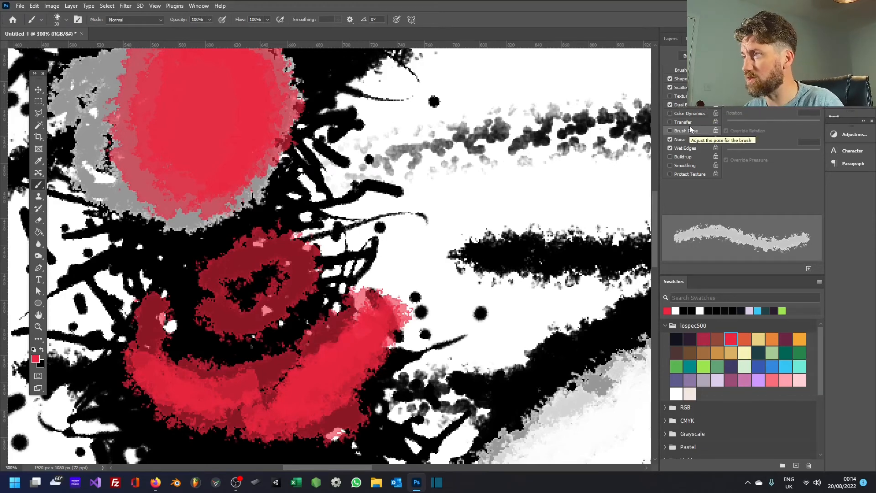
pyautogui.moveTo(280, 340)
pyautogui.mouseDown()
pyautogui.moveTo(205, 390)
pyautogui.moveTo(319, 358)
pyautogui.moveTo(189, 404)
pyautogui.moveTo(298, 365)
pyautogui.moveTo(278, 374)
pyautogui.moveTo(249, 354)
pyautogui.moveTo(276, 303)
pyautogui.moveTo(242, 263)
pyautogui.moveTo(258, 301)
pyautogui.moveTo(232, 351)
pyautogui.mouseUp()
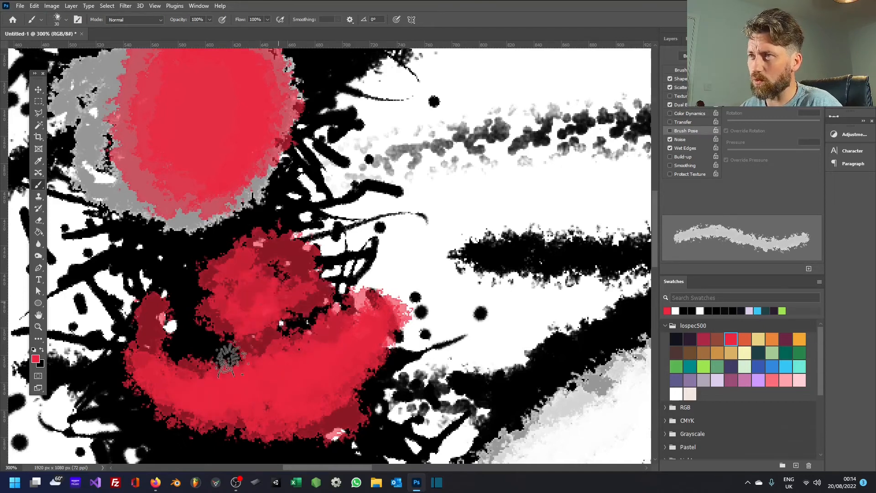
# - Add a small red dab on the white area and a diagonal red stroke across the lower splatter
pyautogui.moveTo(446, 225); pyautogui.dragTo(383, 242)
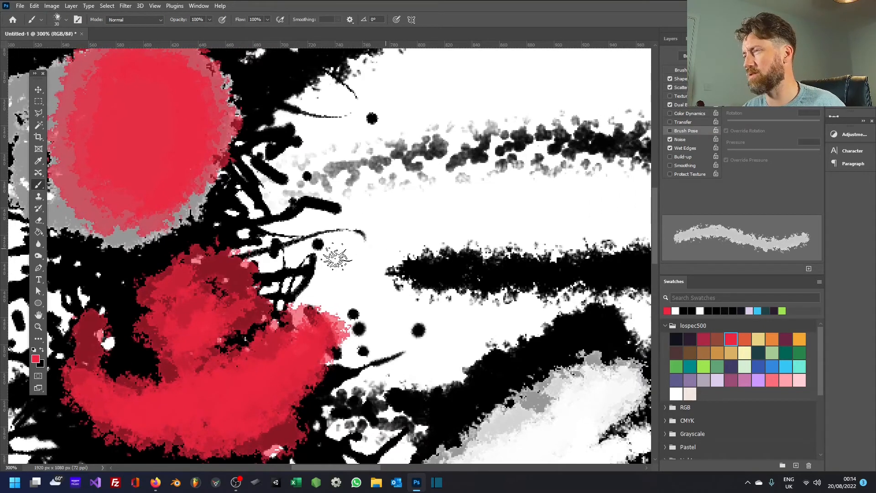
pyautogui.click(320, 284)
pyautogui.moveTo(268, 387)
pyautogui.mouseDown()
pyautogui.moveTo(372, 258)
pyautogui.moveTo(355, 174)
pyautogui.mouseUp()
pyautogui.moveTo(205, 274)
pyautogui.mouseDown()
pyautogui.moveTo(257, 317)
pyautogui.moveTo(219, 312)
pyautogui.moveTo(200, 287)
pyautogui.moveTo(315, 343)
pyautogui.moveTo(163, 285)
pyautogui.moveTo(338, 374)
pyautogui.mouseUp()
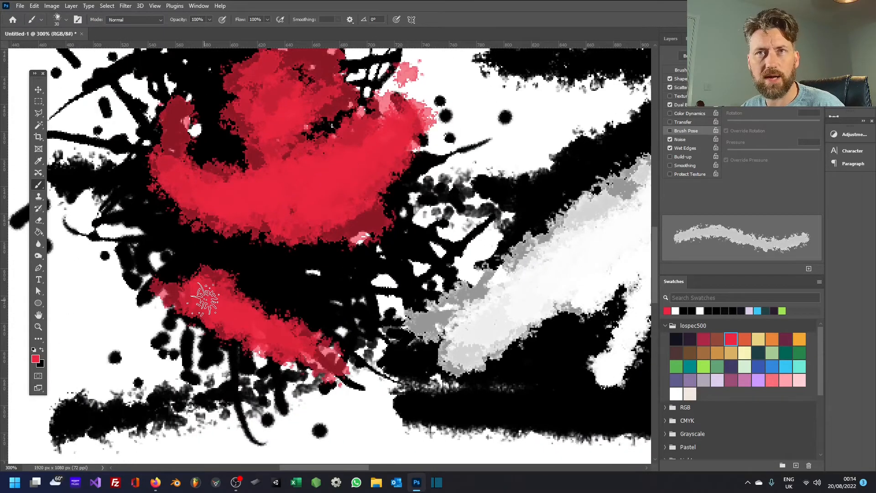
# - Replace Noise and Wet Edges with Build-up and paint a thick red stroke over the black area beside the white strokes
pyautogui.click(670, 148)
pyautogui.click(669, 157)
pyautogui.click(670, 158)
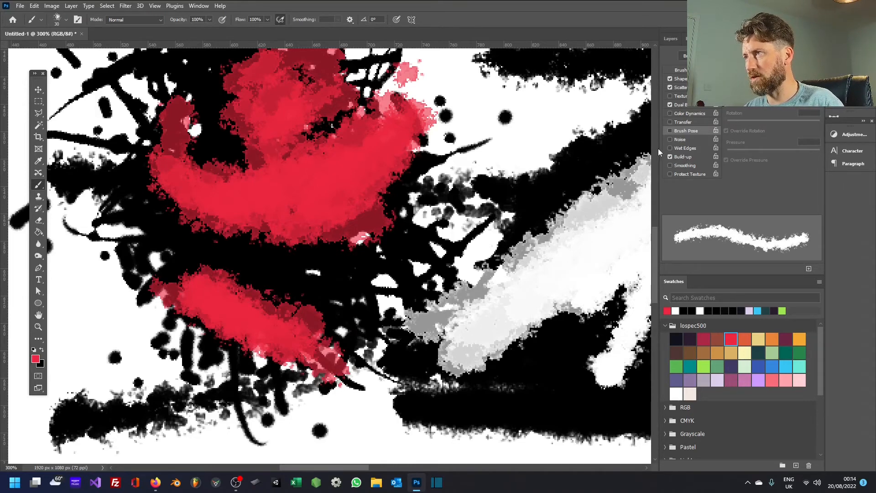
pyautogui.moveTo(561, 353); pyautogui.dragTo(336, 323)
pyautogui.moveTo(497, 240)
pyautogui.mouseDown()
pyautogui.moveTo(370, 377)
pyautogui.moveTo(386, 385)
pyautogui.mouseUp()
pyautogui.moveTo(519, 250); pyautogui.dragTo(423, 388)
pyautogui.moveTo(459, 308); pyautogui.dragTo(360, 383)
pyautogui.moveTo(428, 340)
pyautogui.mouseDown()
pyautogui.moveTo(502, 246)
pyautogui.moveTo(490, 268)
pyautogui.moveTo(459, 268)
pyautogui.moveTo(467, 213)
pyautogui.moveTo(358, 312)
pyautogui.moveTo(321, 317)
pyautogui.mouseUp()
# - Build up a red dab on the horizontal black line and add a diagonal red stroke below the lower red shape
pyautogui.click(305, 244)
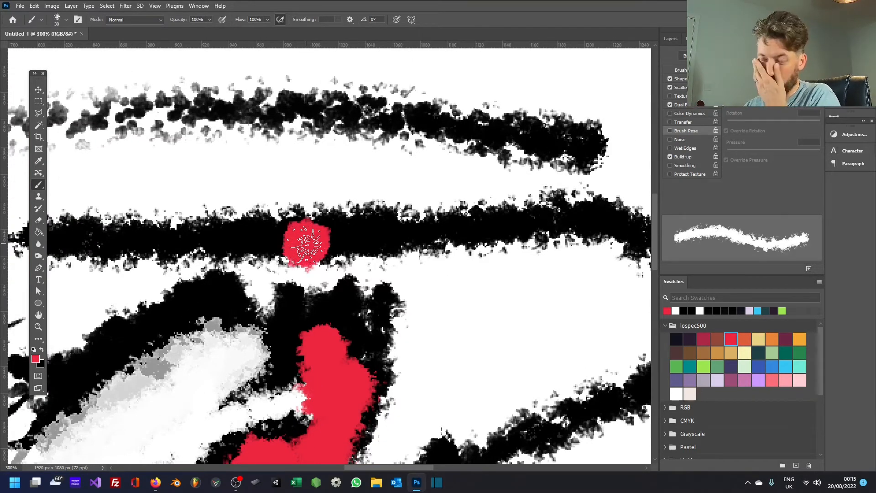
pyautogui.moveTo(304, 245)
pyautogui.mouseDown()
pyautogui.moveTo(335, 242)
pyautogui.moveTo(336, 255)
pyautogui.mouseUp()
pyautogui.moveTo(350, 327); pyautogui.dragTo(347, 328)
pyautogui.moveTo(184, 349); pyautogui.dragTo(569, 232)
pyautogui.moveTo(218, 276)
pyautogui.mouseDown()
pyautogui.moveTo(256, 331)
pyautogui.moveTo(302, 364)
pyautogui.mouseUp()
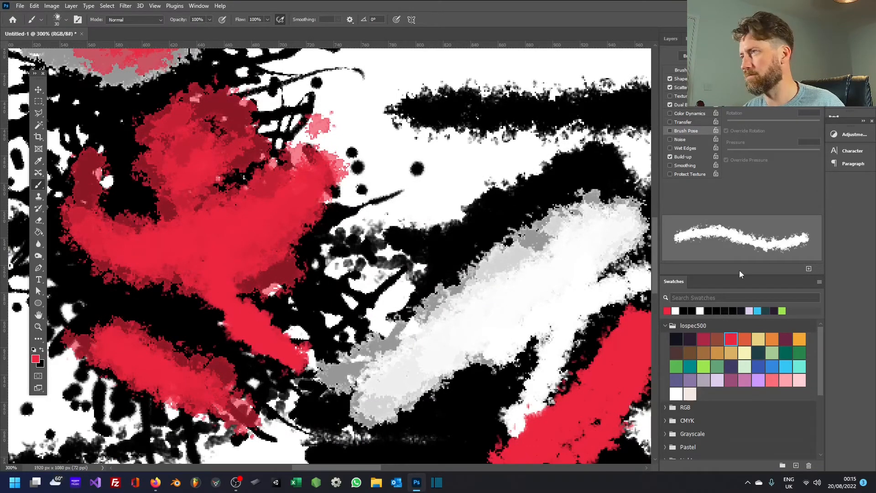
# - Choose the pale yellow swatch and paint yellow strokes over the lower red shape
pyautogui.click(758, 339)
pyautogui.moveTo(235, 338)
pyautogui.mouseDown()
pyautogui.moveTo(212, 278)
pyautogui.moveTo(218, 250)
pyautogui.mouseUp()
pyautogui.moveTo(219, 205)
pyautogui.mouseDown()
pyautogui.moveTo(238, 160)
pyautogui.moveTo(151, 182)
pyautogui.moveTo(119, 259)
pyautogui.moveTo(157, 299)
pyautogui.moveTo(124, 337)
pyautogui.moveTo(120, 363)
pyautogui.moveTo(141, 386)
pyautogui.moveTo(241, 388)
pyautogui.mouseUp()
# - Enlarge the brush to 125 px and build up a large yellow patch over the lower red shape
pyautogui.press(']')
pyautogui.press(']')
pyautogui.press(']')
pyautogui.press(']')
pyautogui.press(']')
pyautogui.press(']')
pyautogui.press(']')
pyautogui.press(']')
pyautogui.press(']')
pyautogui.press(']')
pyautogui.moveTo(289, 278)
pyautogui.mouseDown()
pyautogui.moveTo(291, 269)
pyautogui.moveTo(274, 270)
pyautogui.mouseUp()
pyautogui.moveTo(199, 172); pyautogui.dragTo(408, 387)
# - Stamp yellow splatter dabs on the red circle and on the black splatter above it with Build-up off
pyautogui.click(346, 205)
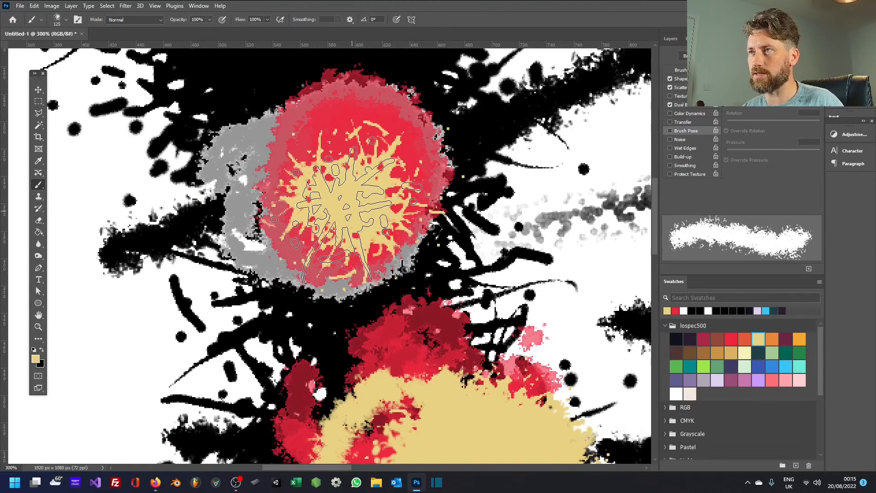
pyautogui.click(346, 205)
pyautogui.click(345, 205)
pyautogui.click(345, 205)
pyautogui.moveTo(363, 221)
pyautogui.mouseDown()
pyautogui.moveTo(306, 412)
pyautogui.moveTo(430, 487)
pyautogui.mouseUp()
pyautogui.click(323, 281)
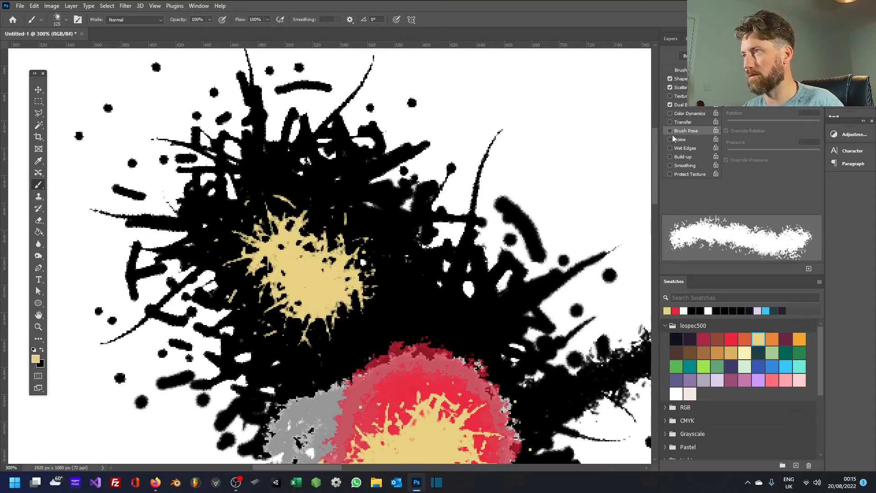
pyautogui.moveTo(326, 281); pyautogui.dragTo(329, 260)
# - Enable Smoothing and paint broad yellow strokes over the top splatter and across the lower part of the canvas
pyautogui.click(671, 158)
pyautogui.click(671, 165)
pyautogui.moveTo(526, 200); pyautogui.dragTo(157, 384)
pyautogui.moveTo(252, 321)
pyautogui.mouseDown()
pyautogui.moveTo(221, 221)
pyautogui.moveTo(32, 219)
pyautogui.mouseUp()
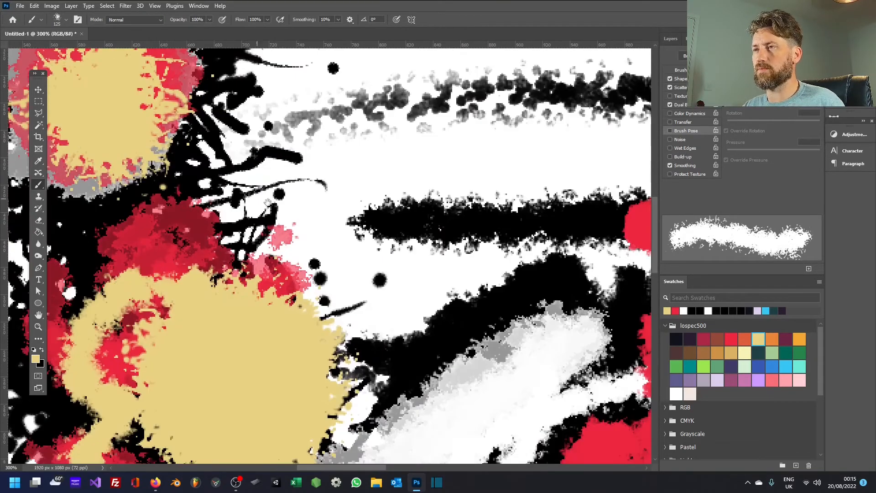
pyautogui.hotkey('ctrl', '0')
pyautogui.moveTo(136, 269)
pyautogui.mouseDown()
pyautogui.moveTo(337, 358)
pyautogui.moveTo(446, 321)
pyautogui.mouseUp()
# - Reduce the brush to 50 px and paint long winding yellow strokes down and across the canvas
pyautogui.press('[')
pyautogui.press('[')
pyautogui.moveTo(520, 131)
pyautogui.mouseDown()
pyautogui.moveTo(495, 150)
pyautogui.moveTo(531, 190)
pyautogui.moveTo(529, 252)
pyautogui.moveTo(487, 319)
pyautogui.moveTo(470, 393)
pyautogui.moveTo(183, 362)
pyautogui.moveTo(77, 323)
pyautogui.moveTo(72, 341)
pyautogui.mouseUp()
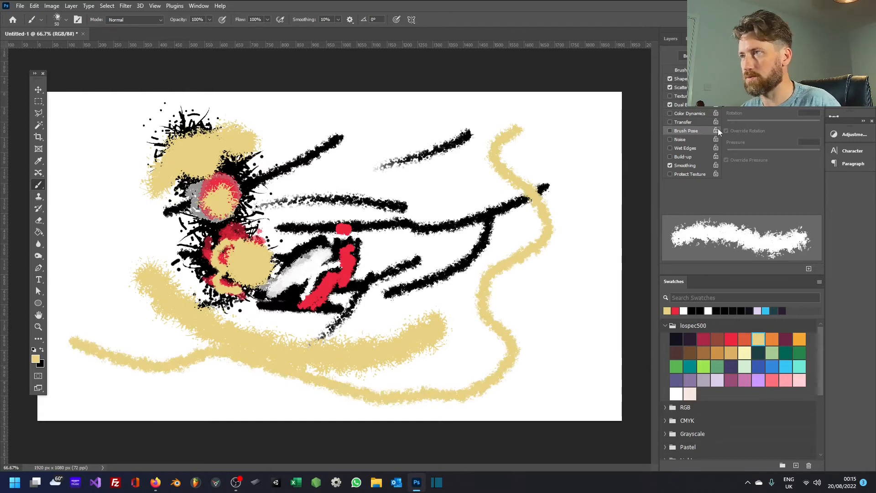
pyautogui.moveTo(597, 131)
pyautogui.mouseDown()
pyautogui.moveTo(559, 144)
pyautogui.moveTo(588, 195)
pyautogui.moveTo(588, 264)
pyautogui.moveTo(533, 368)
pyautogui.moveTo(550, 377)
pyautogui.moveTo(530, 327)
pyautogui.moveTo(502, 156)
pyautogui.mouseUp()
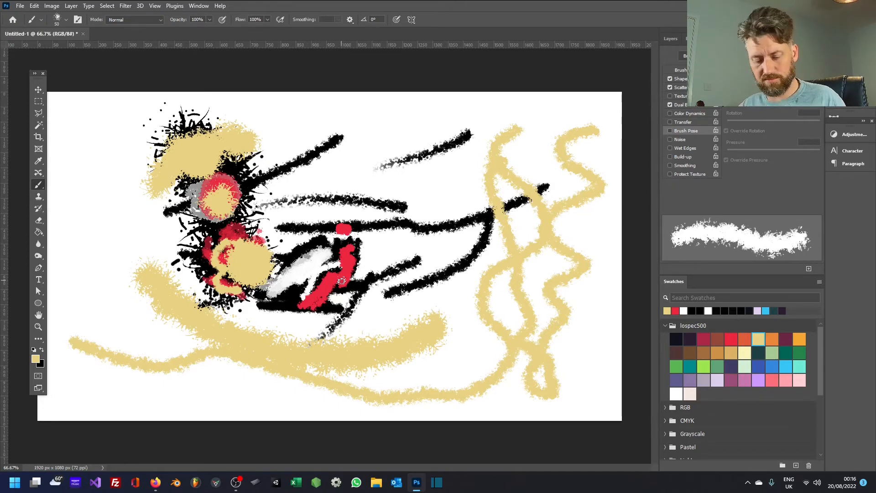
# - Fill the whole canvas with pale yellow and make black the foreground color
pyautogui.hotkey('alt', 'BackSpace')
pyautogui.press('x')
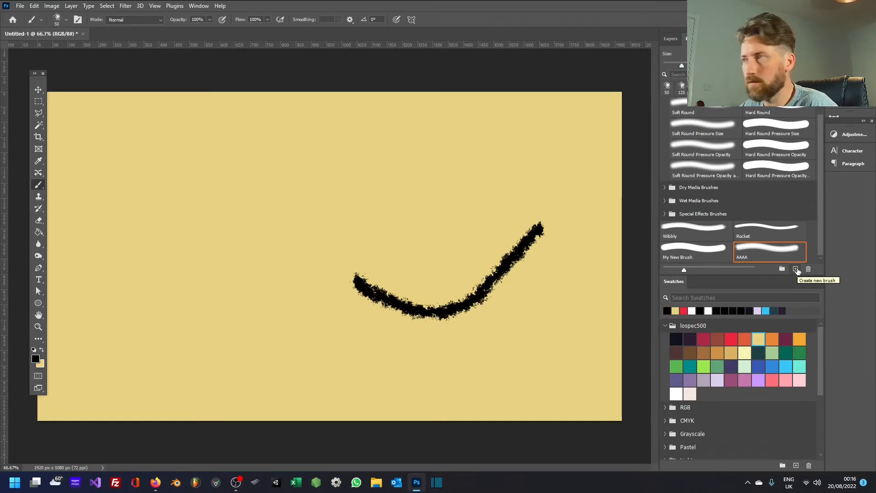
# - Save the current brush as a preset named Spider Legs, including its size and tool settings but no color
pyautogui.click(796, 270)
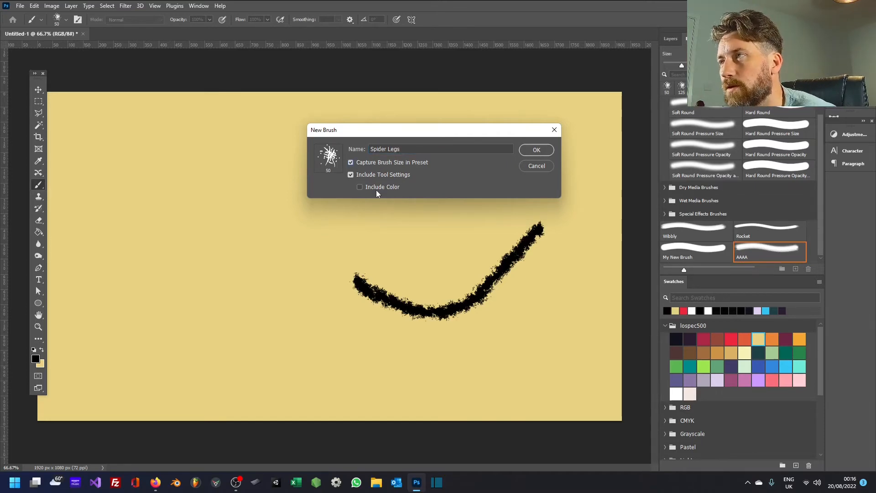
pyautogui.click(536, 150)
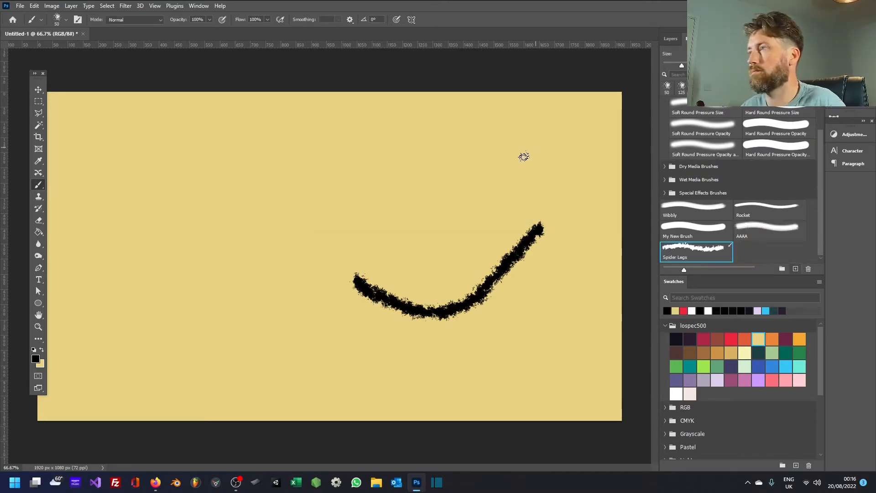
# - Paint a long winding black stroke across the canvas with the Spider Legs brush and delete the AAAA brush preset
pyautogui.moveTo(394, 185)
pyautogui.mouseDown()
pyautogui.moveTo(177, 278)
pyautogui.moveTo(244, 313)
pyautogui.moveTo(270, 230)
pyautogui.moveTo(365, 262)
pyautogui.moveTo(477, 163)
pyautogui.moveTo(463, 173)
pyautogui.moveTo(414, 301)
pyautogui.moveTo(433, 300)
pyautogui.mouseUp()
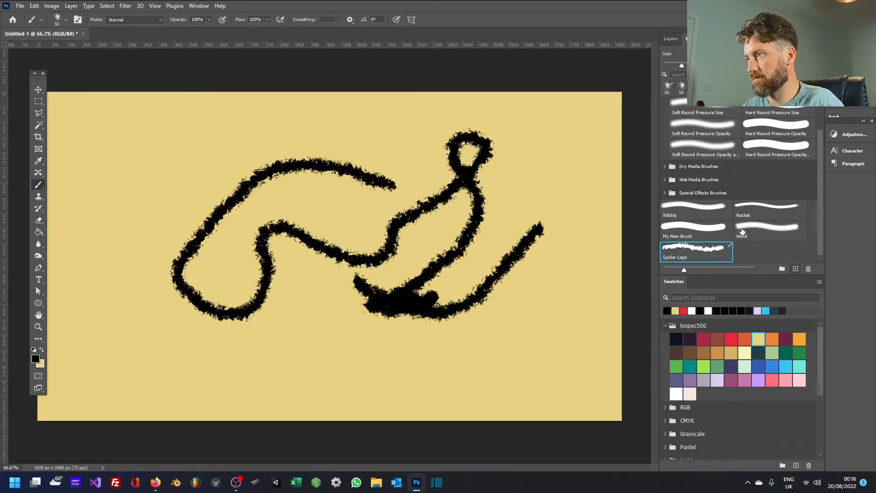
pyautogui.rightClick(742, 231)
pyautogui.click(758, 265)
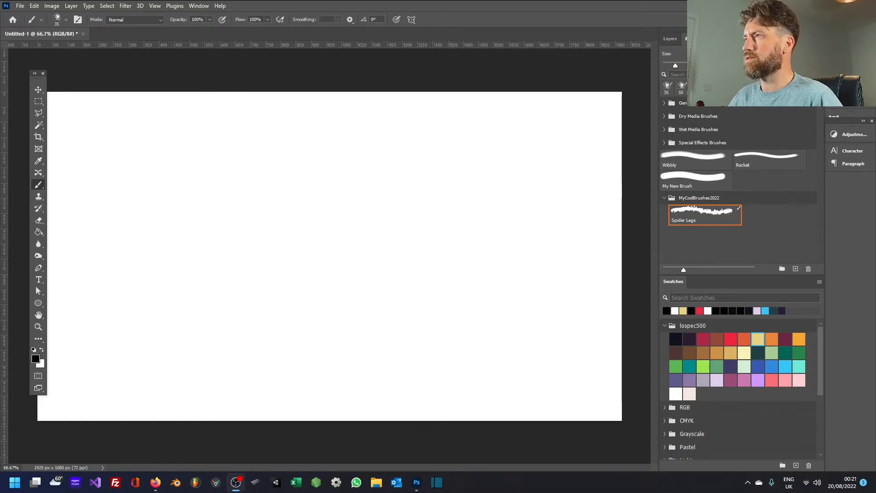
# - Export the Spider Legs and Spider Leg Paints brushes together as MyFancySpiderBrushes in the MyOldBrushes folder
pyautogui.press('F5')
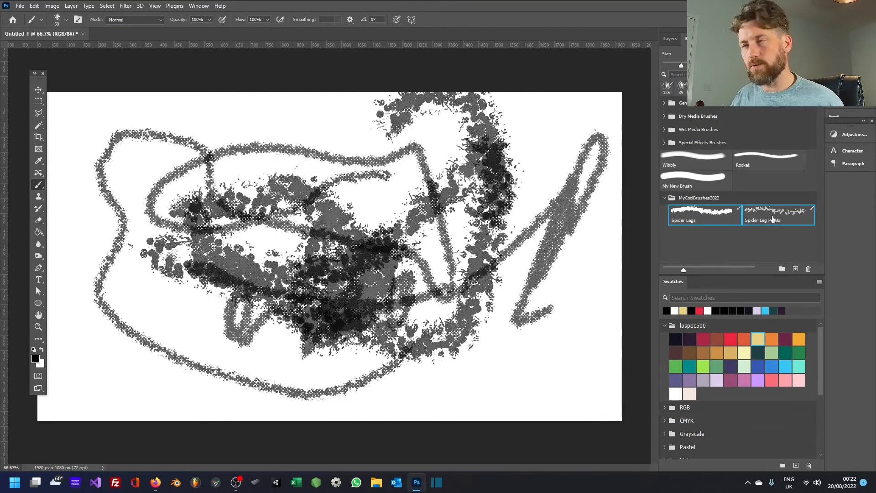
pyautogui.click(773, 220)
pyautogui.rightClick(773, 219)
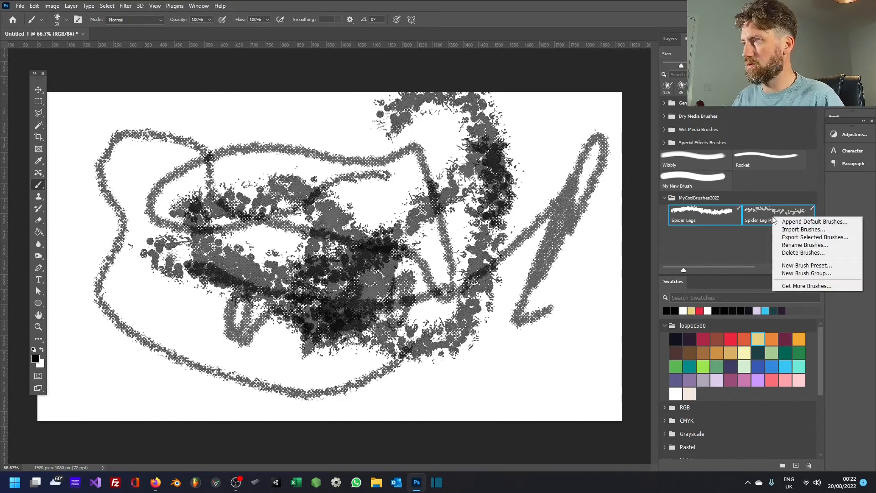
pyautogui.click(814, 237)
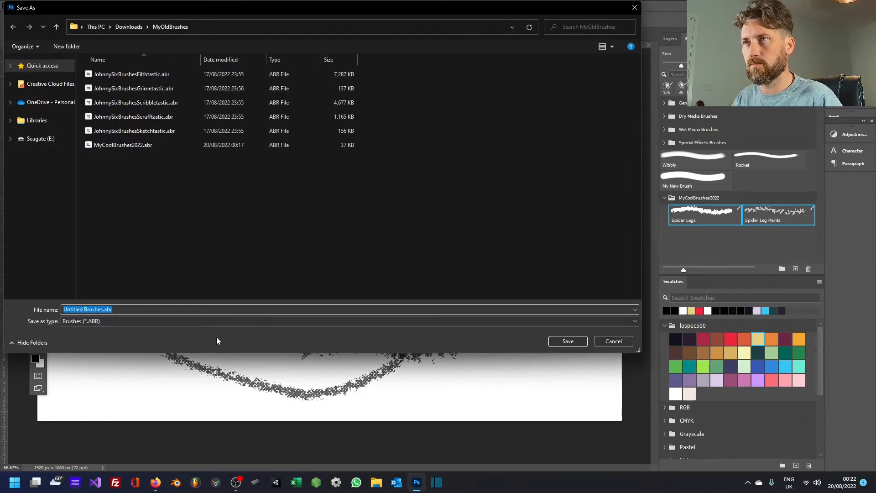
pyautogui.write('M')
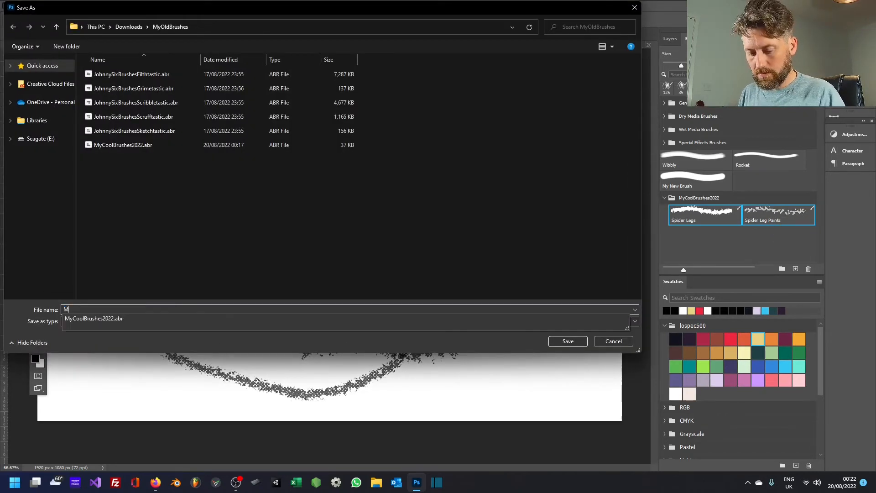
pyautogui.write('yFancySpiderBrushes')
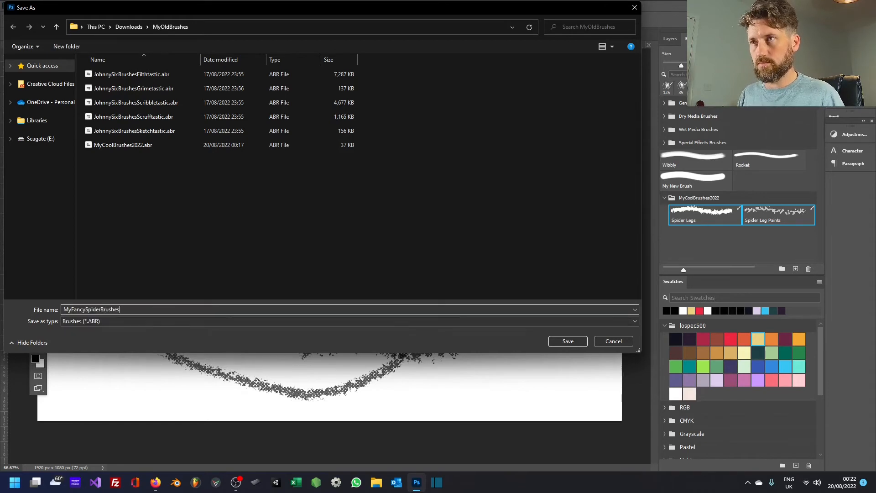
pyautogui.press('Return')
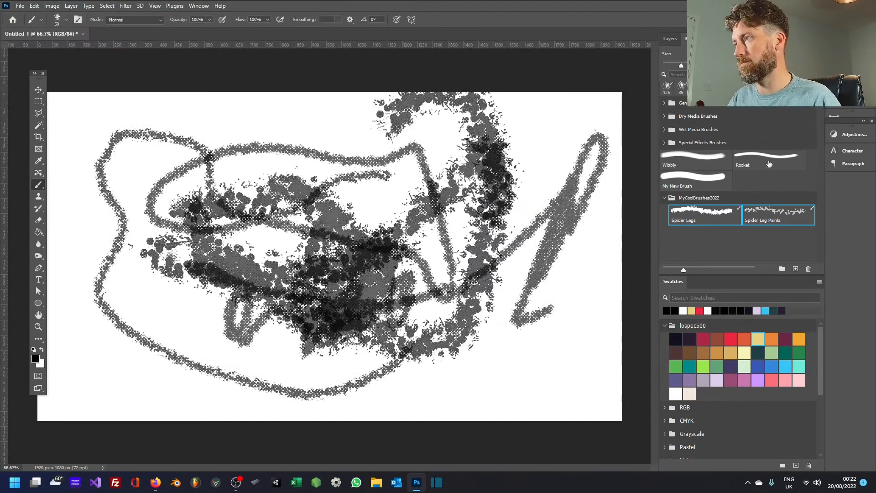
# - Delete the MyCoolBrushes2022 brush group together with its brushes
pyautogui.rightClick(708, 197)
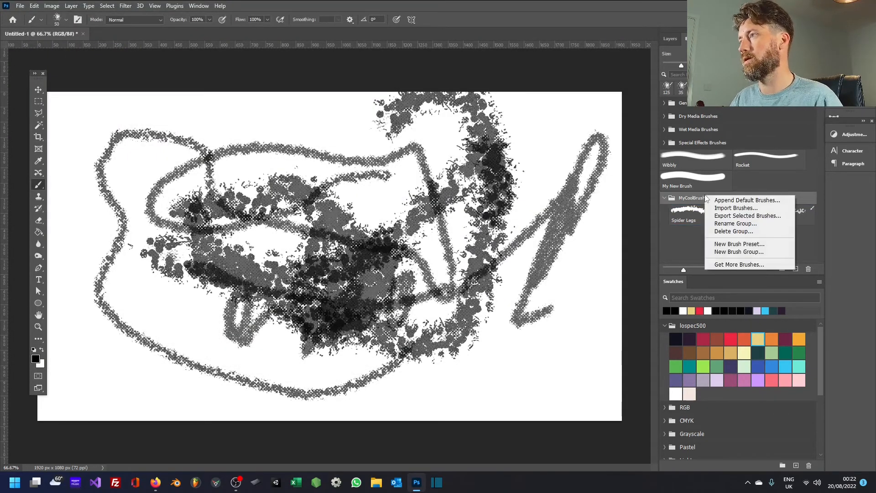
pyautogui.click(760, 232)
pyautogui.click(423, 186)
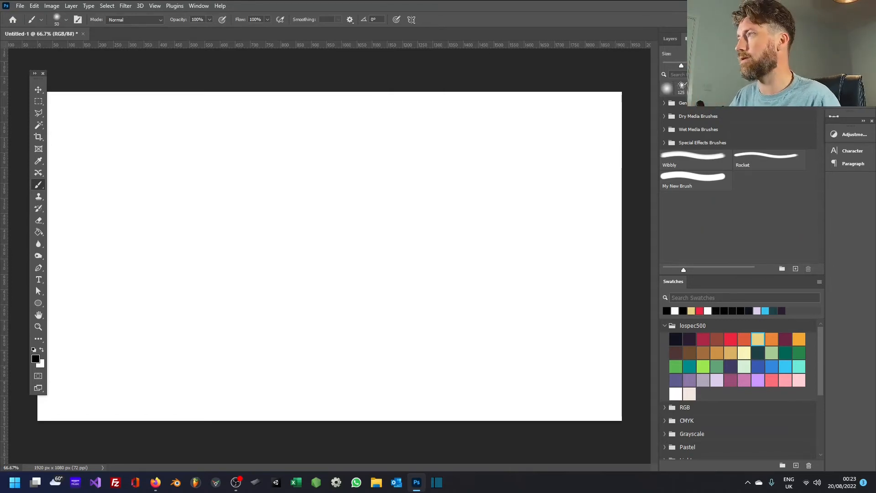
# - Import the brush file MyFancySpiderBrushes.abr and expand its group in the brush presets
pyautogui.click(819, 39)
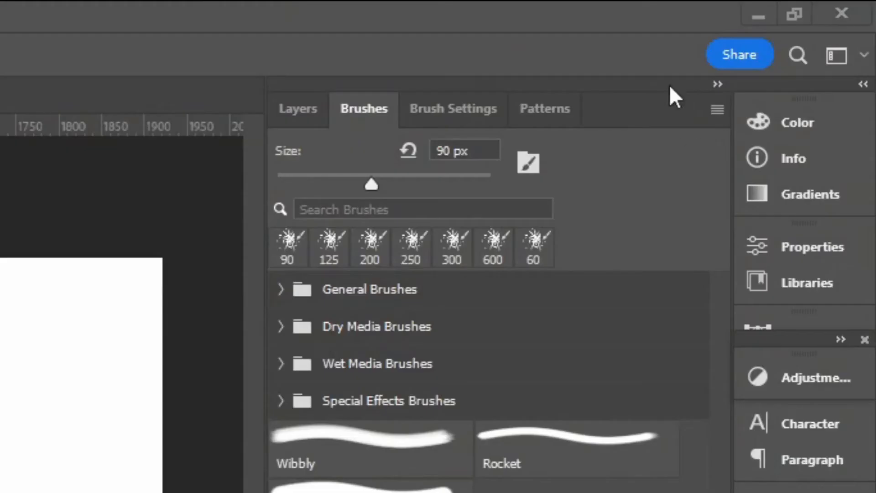
pyautogui.click(712, 108)
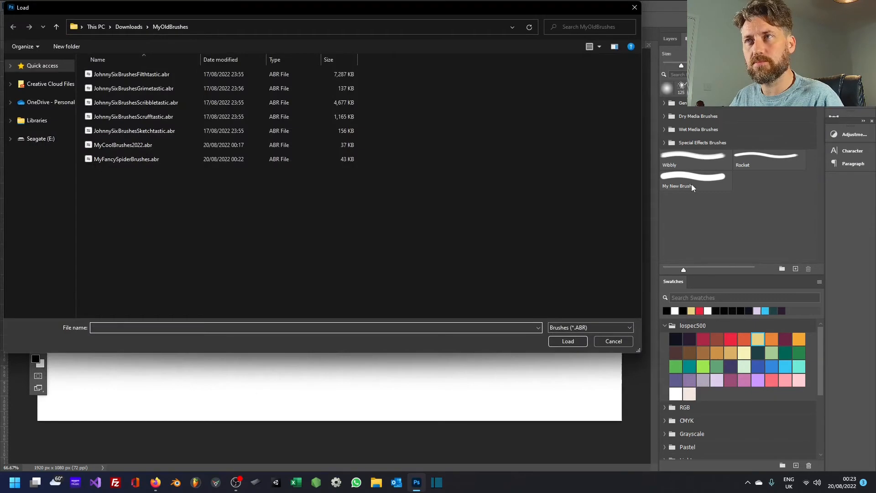
pyautogui.click(142, 167)
pyautogui.click(561, 340)
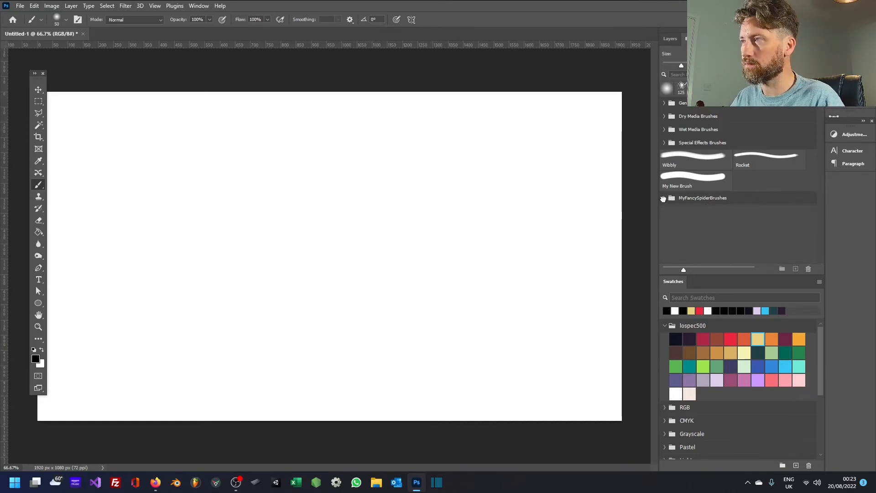
pyautogui.click(705, 199)
# - Select the imported Spider Legs brush and paint long winding black test strokes across the white canvas
pyautogui.click(720, 216)
pyautogui.moveTo(367, 169)
pyautogui.mouseDown()
pyautogui.moveTo(270, 353)
pyautogui.moveTo(498, 234)
pyautogui.moveTo(404, 273)
pyautogui.mouseUp()
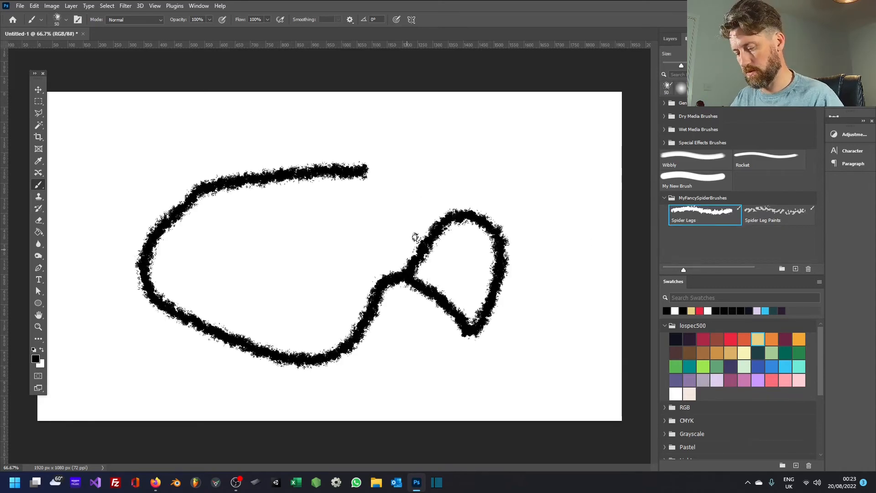
pyautogui.moveTo(413, 146); pyautogui.dragTo(323, 119)
pyautogui.moveTo(259, 114)
pyautogui.mouseDown()
pyautogui.moveTo(214, 251)
pyautogui.moveTo(333, 189)
pyautogui.moveTo(527, 297)
pyautogui.moveTo(521, 328)
pyautogui.mouseUp()
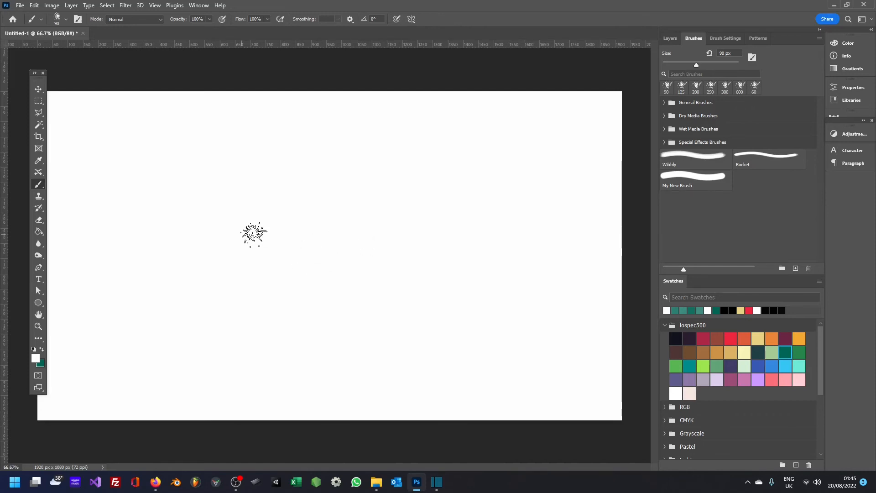
# - Enable Texture in the brush settings and set Scale to 108%, Depth to 76% and Depth Jitter to 55%
pyautogui.click(667, 44)
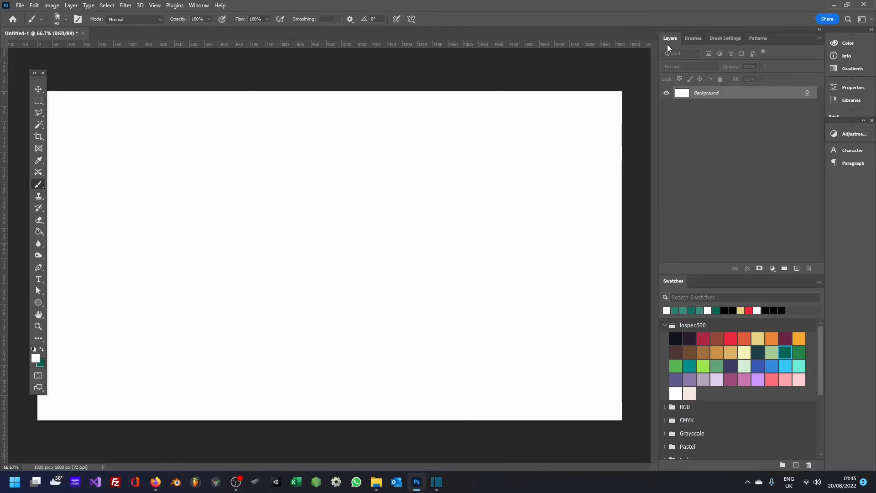
pyautogui.click(719, 38)
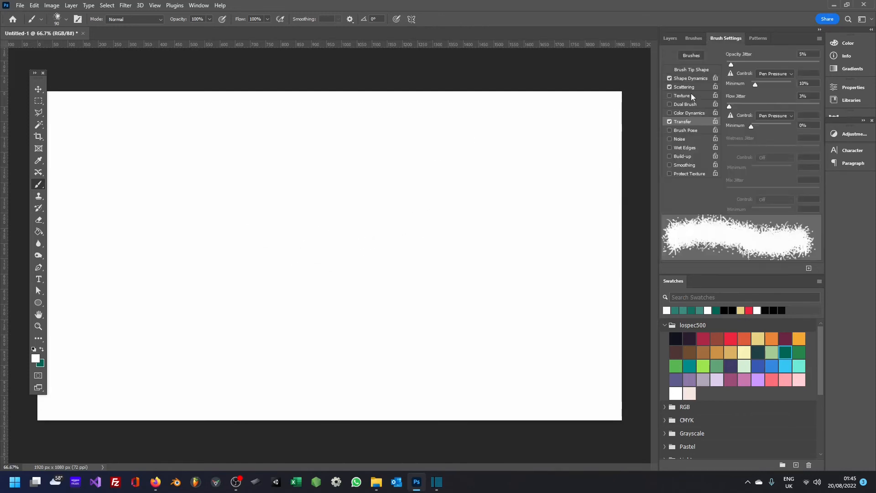
pyautogui.click(682, 94)
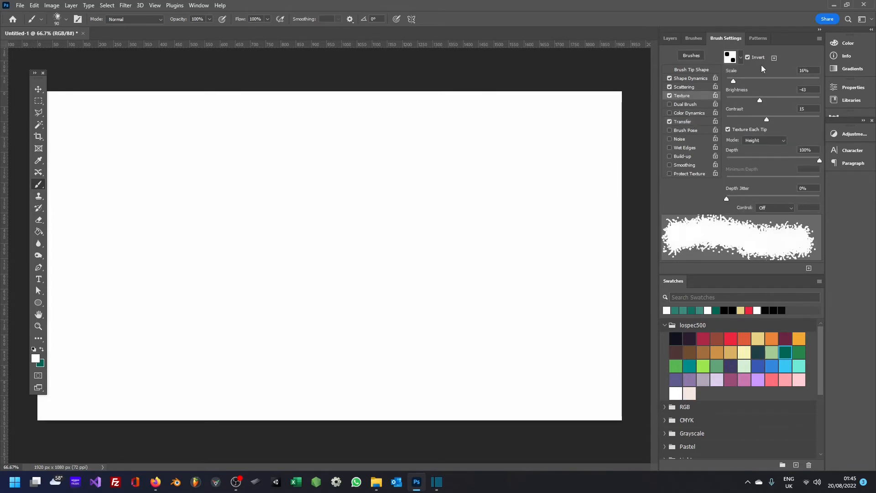
pyautogui.moveTo(760, 85); pyautogui.dragTo(794, 87)
pyautogui.moveTo(812, 161); pyautogui.dragTo(798, 161)
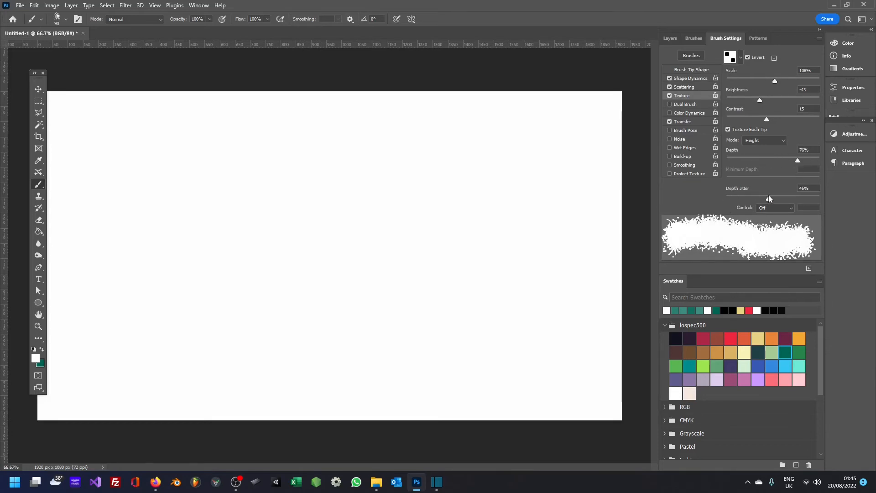
# - Change the texture mode to Darken and set Contrast to 96, Brightness to -15 and Scale to 27%
pyautogui.click(765, 140)
pyautogui.click(763, 151)
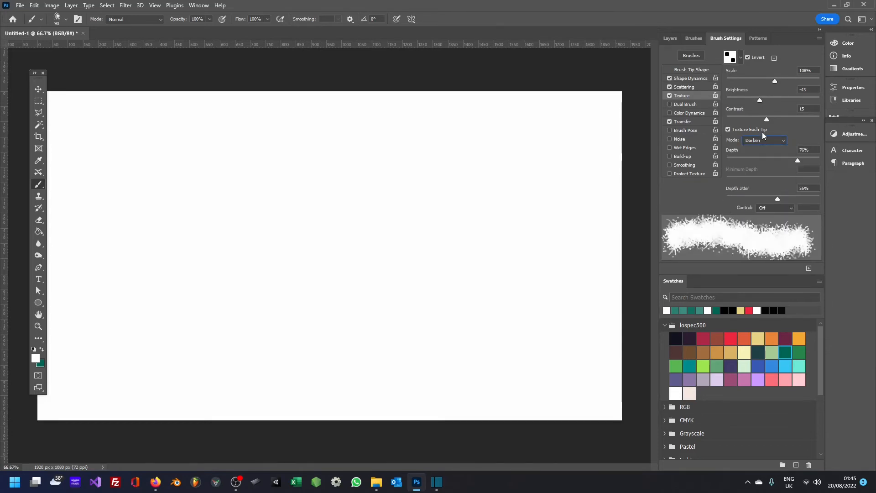
pyautogui.moveTo(804, 120)
pyautogui.mouseDown()
pyautogui.moveTo(724, 123)
pyautogui.moveTo(817, 124)
pyautogui.moveTo(768, 100)
pyautogui.mouseUp()
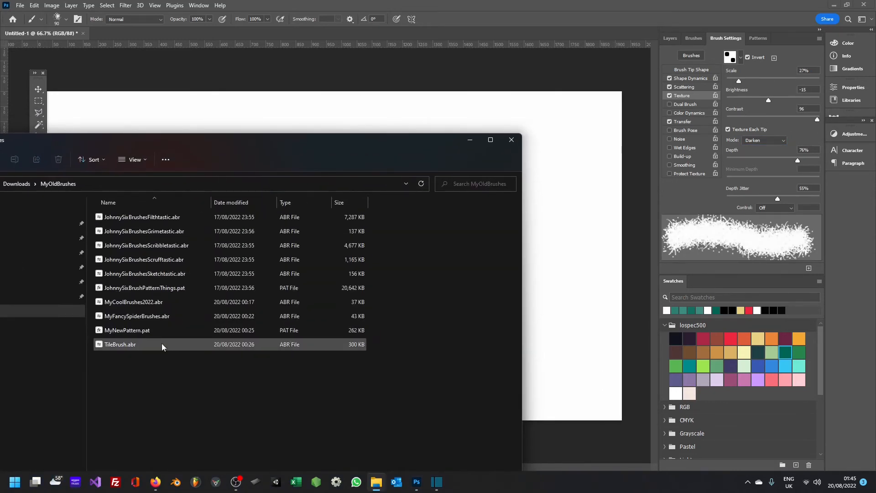
# - Switch to File Explorer and point out MyNewPattern.pat and TileBrush.abr in the MyOldBrushes folder
pyautogui.click(153, 332)
pyautogui.keyDown('shift'); pyautogui.click(149, 344); pyautogui.keyUp('shift')
pyautogui.click(132, 335)
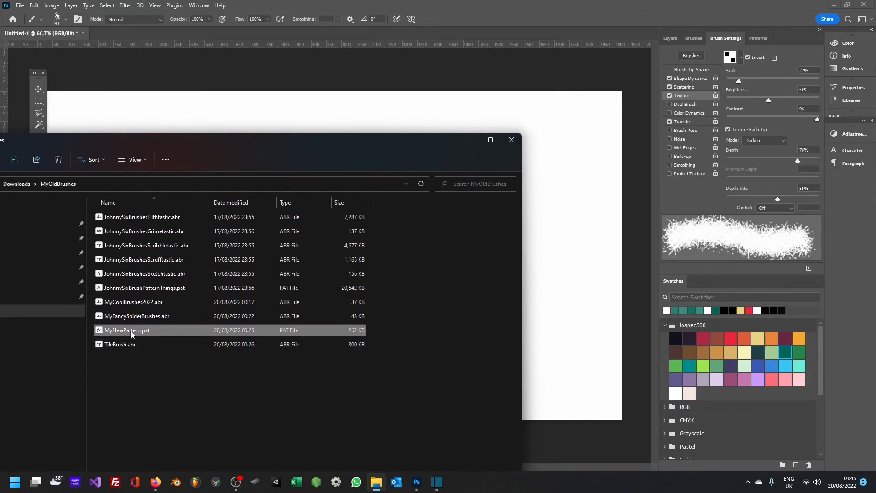
# - Switch back to Photoshop and import the pattern file JohnnySixBrushPatternThings.pat from the MyOldBrushes folder
pyautogui.click(758, 38)
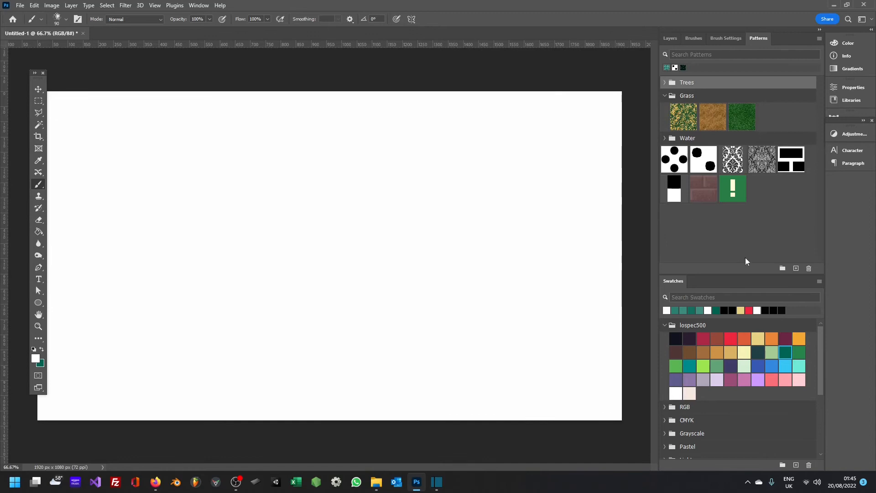
pyautogui.click(820, 38)
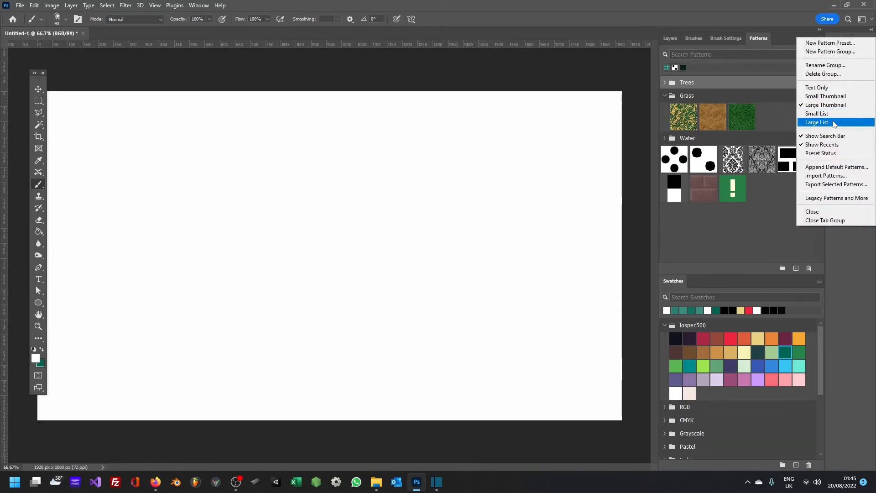
pyautogui.click(826, 176)
pyautogui.click(137, 88)
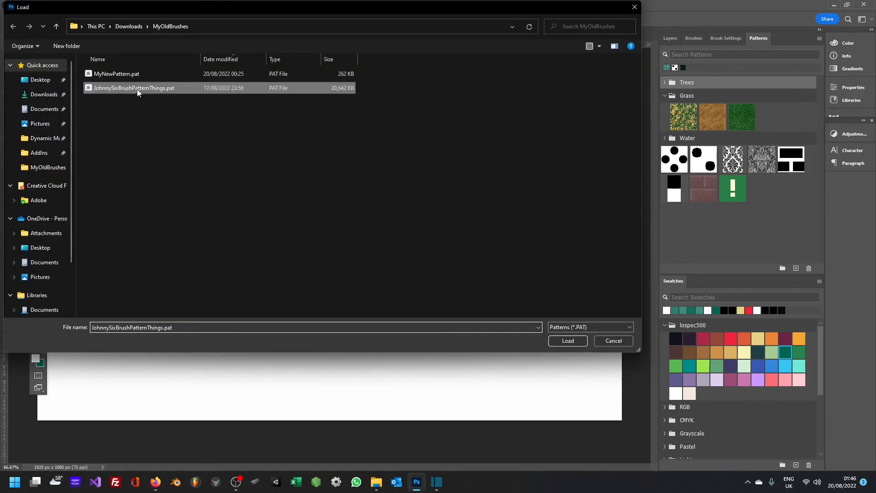
pyautogui.click(566, 341)
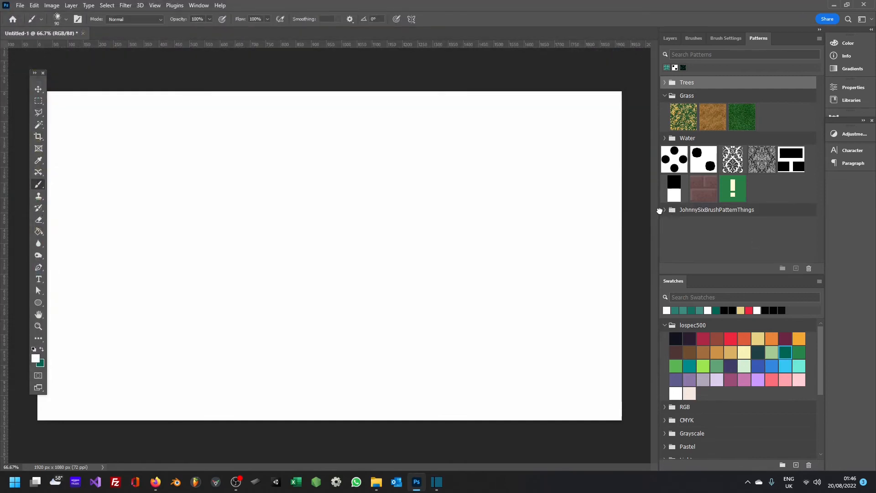
# - Expand the JohnnySixBrushPatternThings group, look through all its patterns, then collapse it and the Grass group
pyautogui.click(668, 210)
pyautogui.click(665, 213)
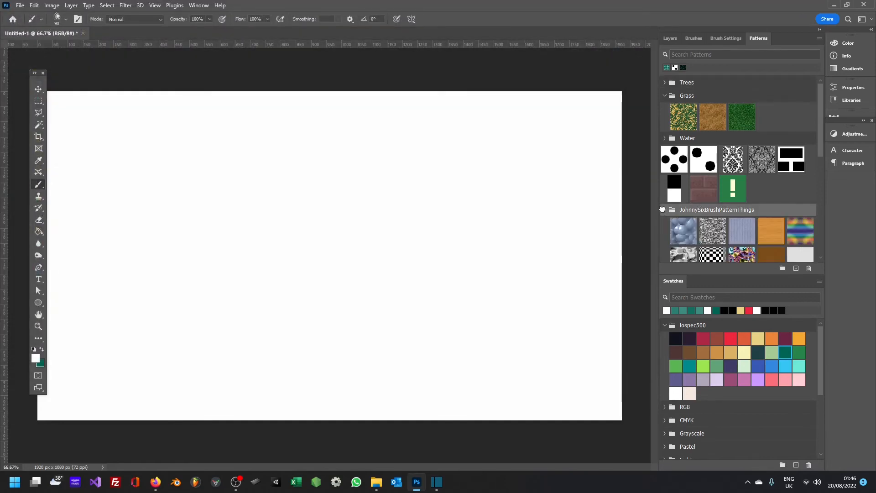
pyautogui.scroll(-2, 730, 183)
pyautogui.scroll(-5, 727, 207)
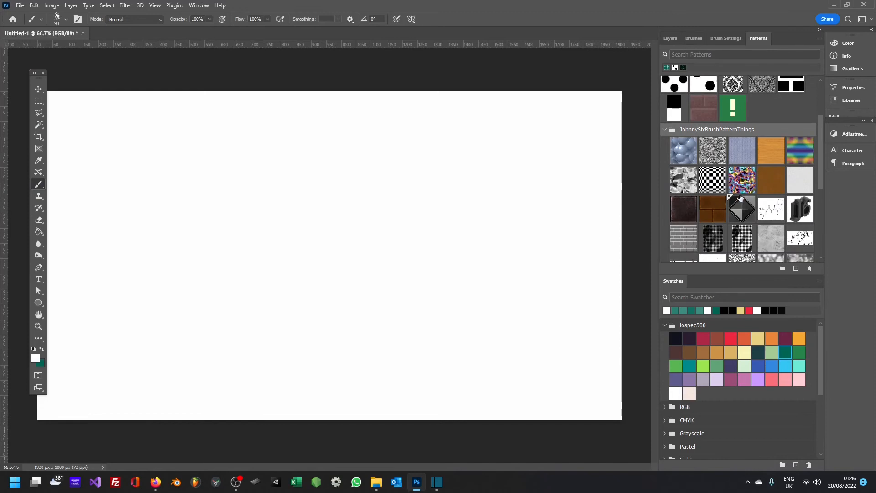
pyautogui.scroll(-3, 727, 207)
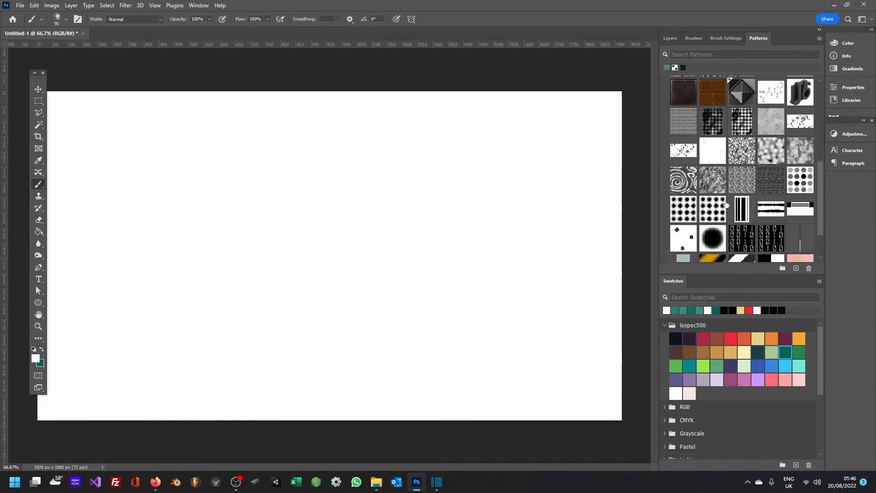
pyautogui.scroll(-2, 760, 169)
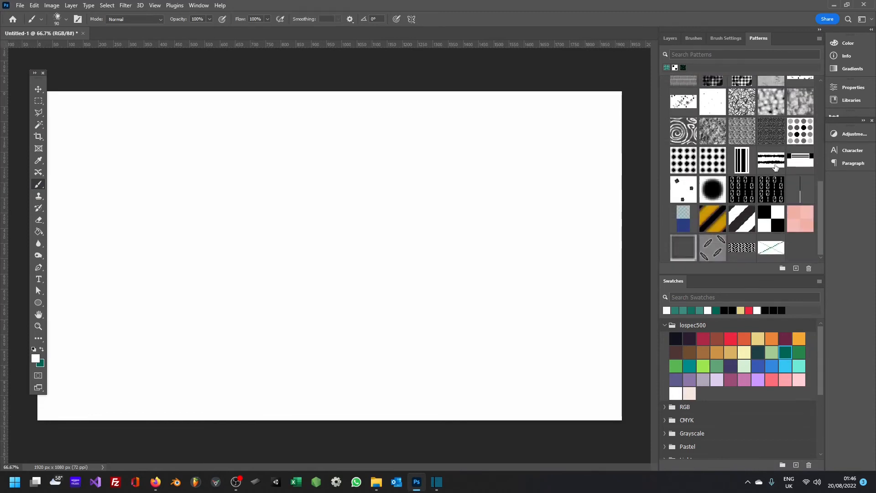
pyautogui.scroll(10, 715, 238)
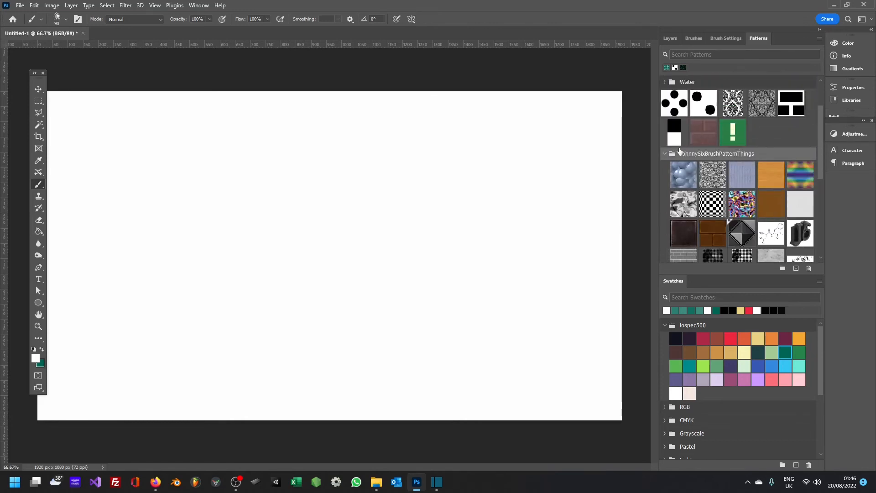
pyautogui.click(666, 155)
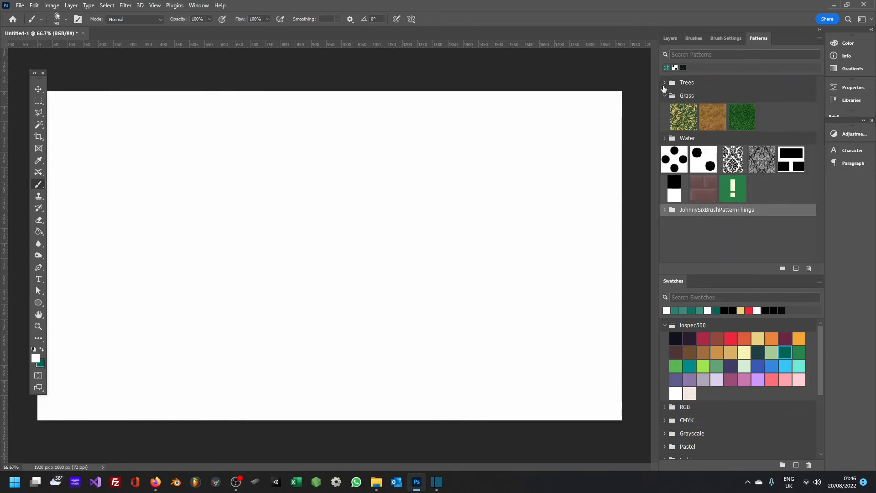
pyautogui.click(662, 97)
# - Import the brush file JohnnySixBrushesGrimetastic.abr from the MyOldBrushes folder
pyautogui.click(717, 39)
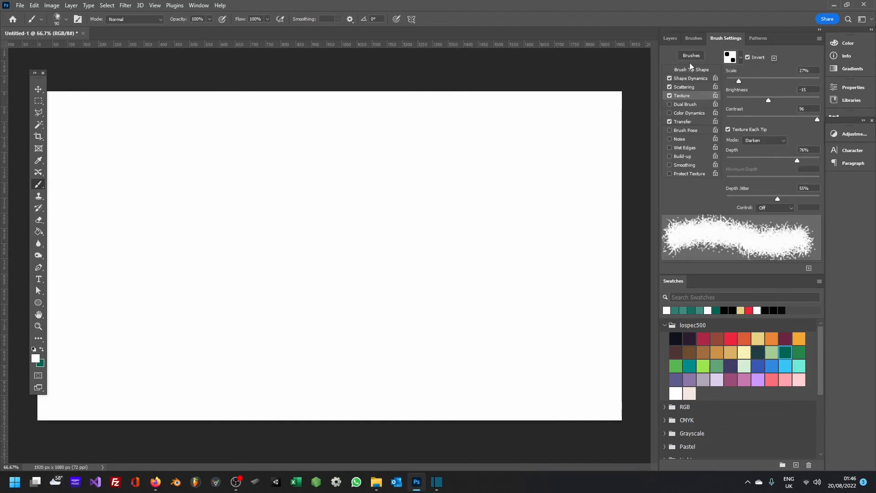
pyautogui.click(692, 39)
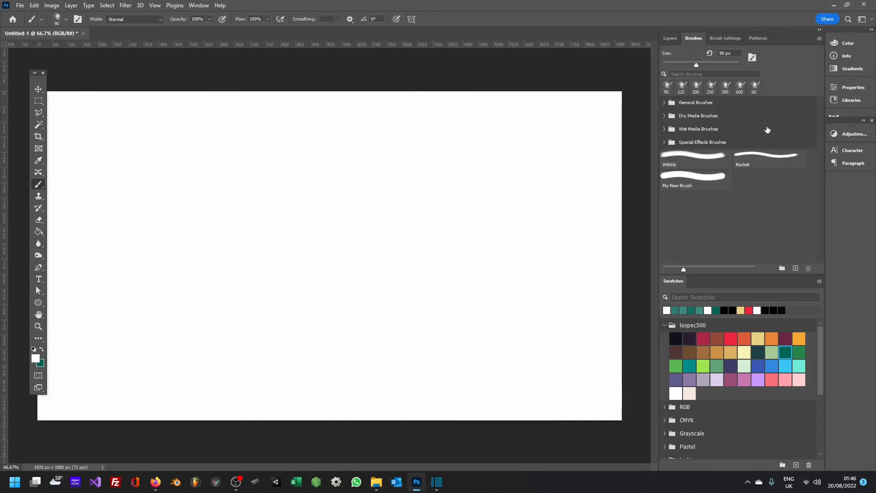
pyautogui.click(666, 144)
pyautogui.click(819, 39)
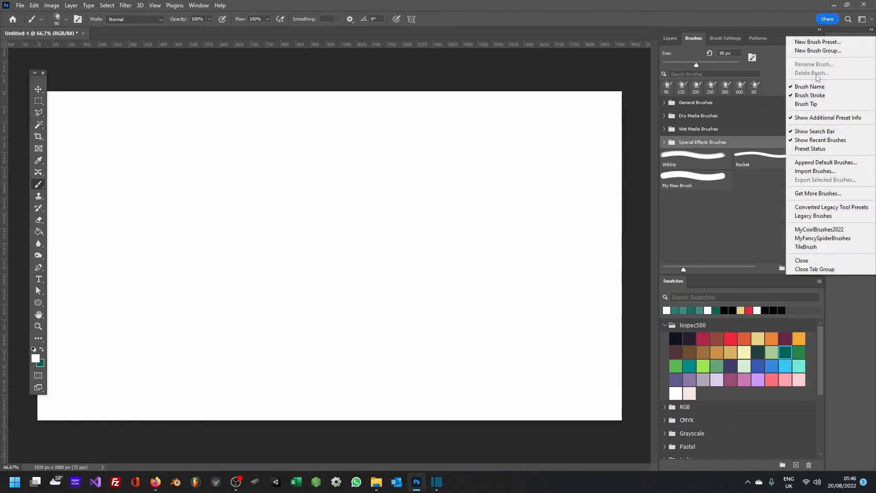
pyautogui.click(817, 171)
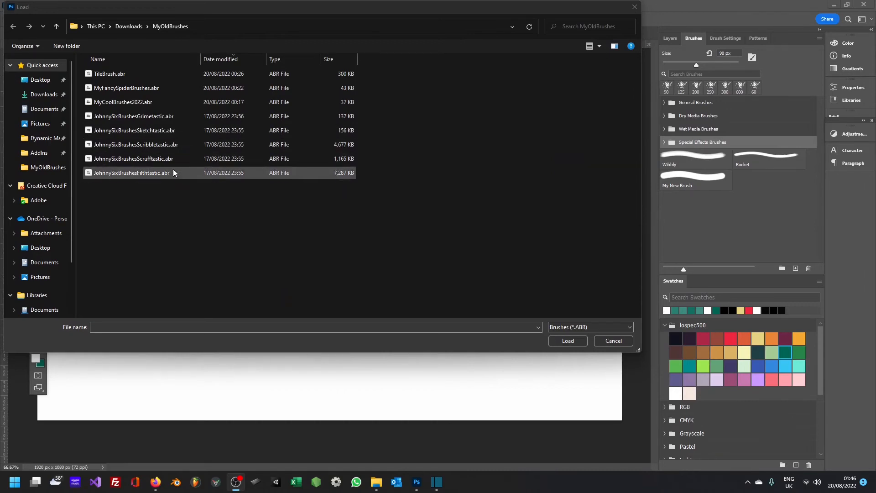
pyautogui.click(168, 118)
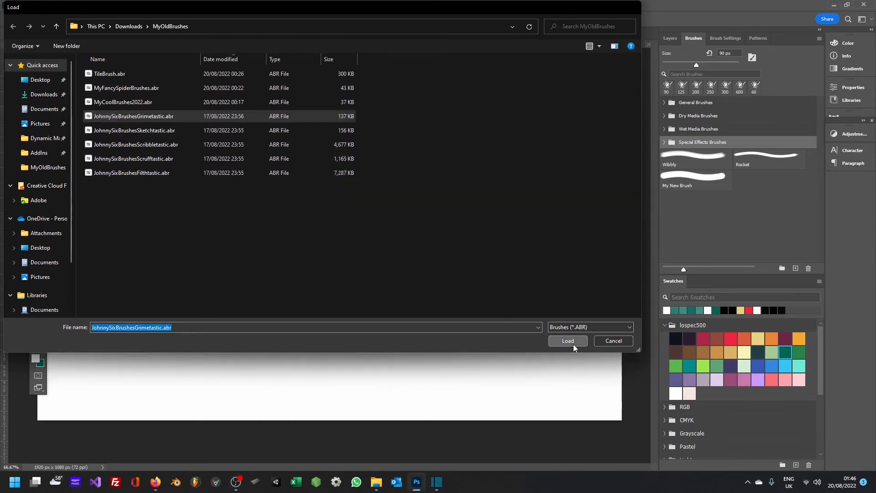
pyautogui.click(573, 344)
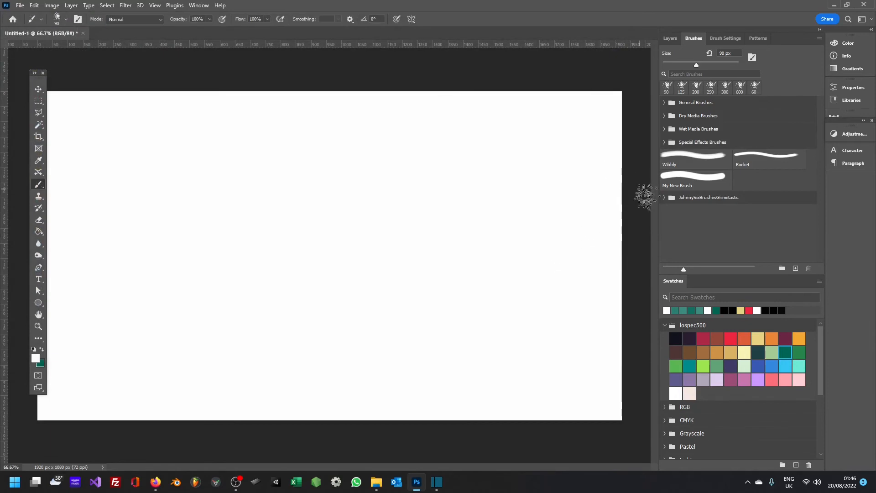
# - Expand the JohnnySixBrushesGrimetastic group, choose the ScatterCloud brush, make green the foreground colour and paint a test stroke
pyautogui.click(662, 201)
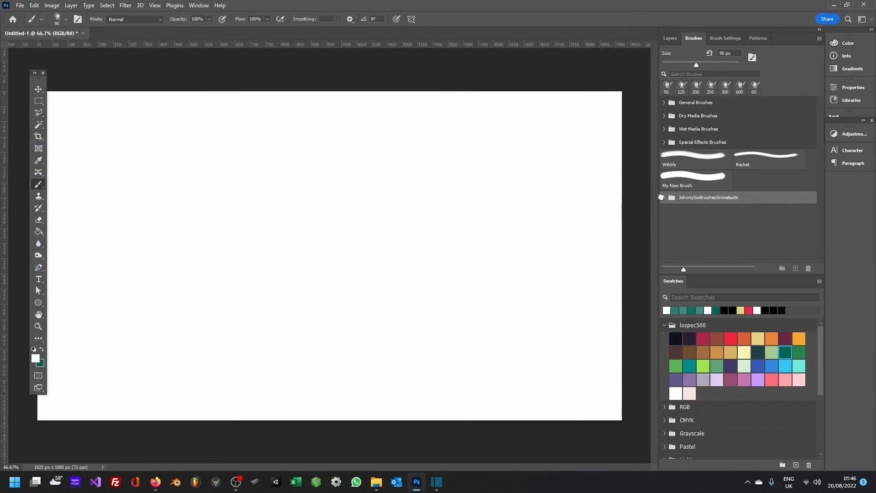
pyautogui.click(665, 197)
pyautogui.scroll(-1, 732, 210)
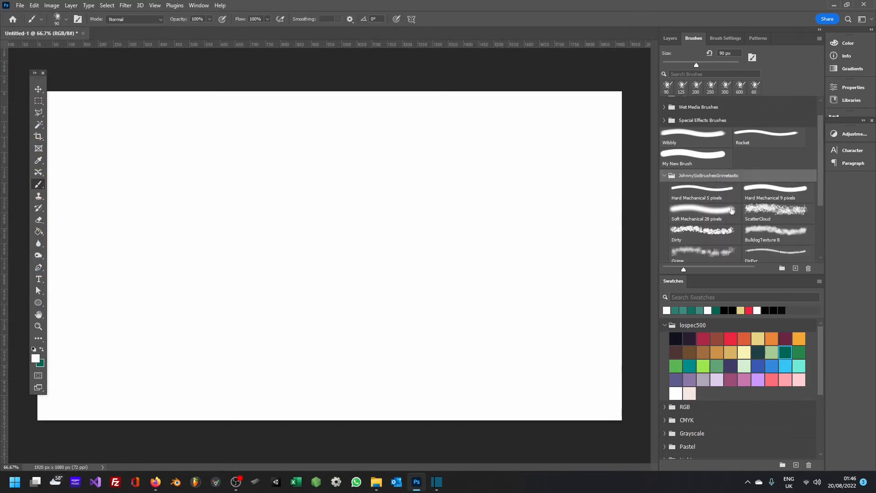
pyautogui.click(778, 208)
pyautogui.press('x')
pyautogui.press('x')
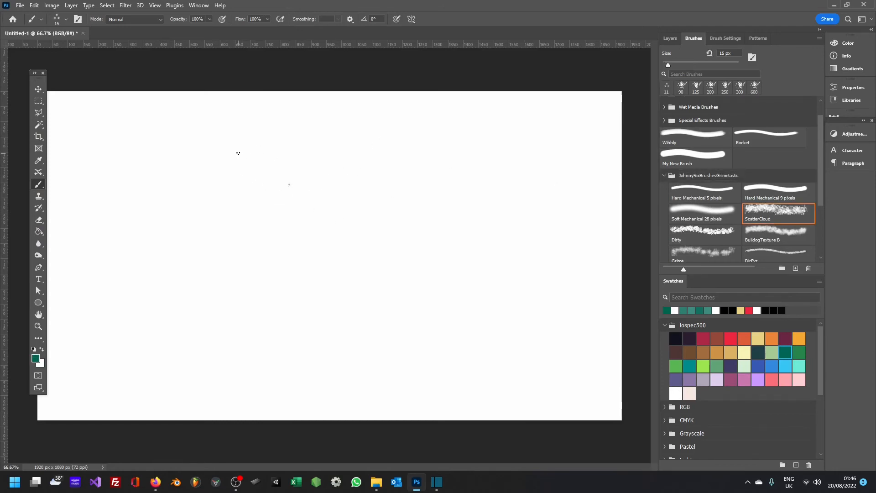
pyautogui.moveTo(171, 176)
pyautogui.mouseDown()
pyautogui.moveTo(405, 267)
pyautogui.moveTo(247, 215)
pyautogui.moveTo(320, 274)
pyautogui.moveTo(354, 254)
pyautogui.mouseUp()
# - Paint a large green test stroke with the BulldogTexture B brush, curving across the canvas
pyautogui.click(775, 233)
pyautogui.moveTo(532, 210)
pyautogui.mouseDown()
pyautogui.moveTo(449, 361)
pyautogui.moveTo(609, 167)
pyautogui.moveTo(445, 240)
pyautogui.mouseUp()
pyautogui.press('[')
# - Choose the Dirty brush and paint long green strokes forming a large eye shape across the canvas
pyautogui.scroll(-1, 685, 260)
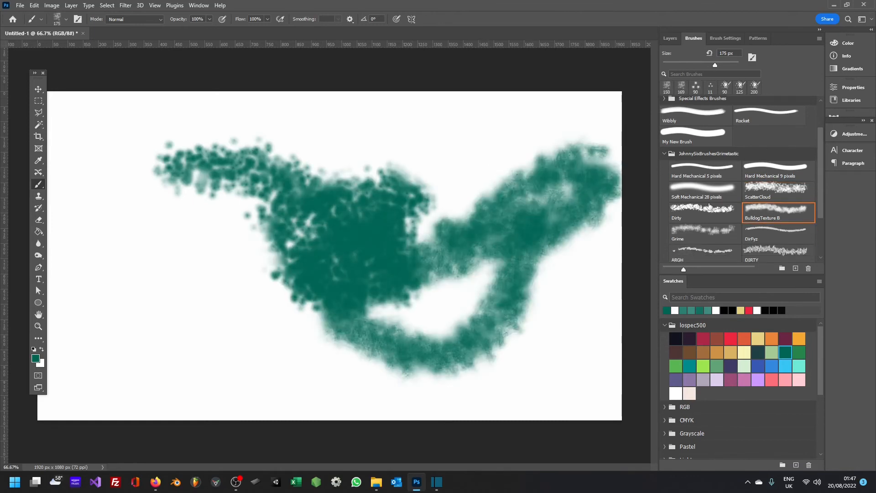
pyautogui.click(709, 204)
pyautogui.moveTo(607, 146)
pyautogui.mouseDown()
pyautogui.moveTo(479, 119)
pyautogui.moveTo(155, 230)
pyautogui.moveTo(374, 354)
pyautogui.moveTo(417, 215)
pyautogui.mouseUp()
pyautogui.moveTo(449, 240); pyautogui.dragTo(269, 256)
# - Paint red strokes with the Dirty brush over the middle of the canvas, then thinner ones at 40 px
pyautogui.click(730, 339)
pyautogui.moveTo(433, 217)
pyautogui.mouseDown()
pyautogui.moveTo(301, 272)
pyautogui.moveTo(374, 246)
pyautogui.moveTo(307, 174)
pyautogui.moveTo(430, 278)
pyautogui.moveTo(436, 205)
pyautogui.mouseUp()
pyautogui.press('[')
pyautogui.press('[')
pyautogui.press('[')
pyautogui.press('[')
pyautogui.press('[')
pyautogui.press('[')
pyautogui.press('[')
pyautogui.moveTo(410, 296)
pyautogui.mouseDown()
pyautogui.moveTo(492, 299)
pyautogui.moveTo(429, 137)
pyautogui.moveTo(561, 313)
pyautogui.mouseUp()
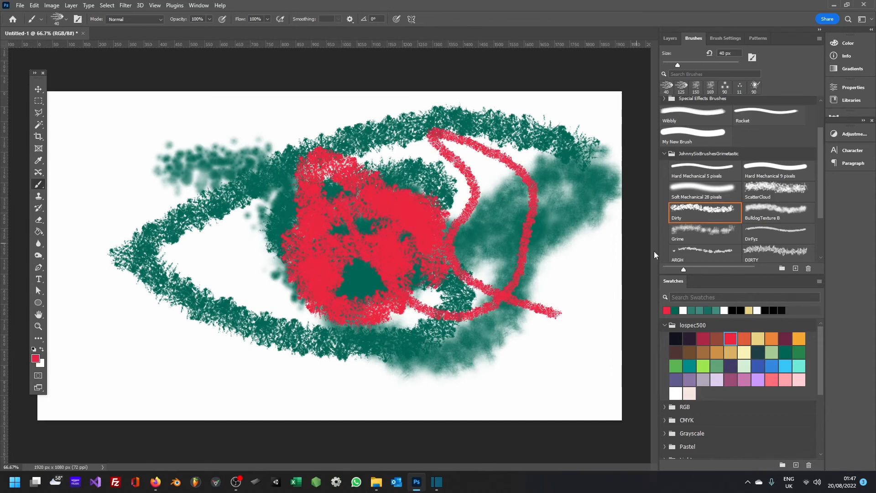
# - Paint red test strokes with the ARGH brush at 50 px, then broad ones with Wet Lined Dirty Filth at 182 px
pyautogui.moveTo(495, 115)
pyautogui.mouseDown()
pyautogui.moveTo(493, 146)
pyautogui.moveTo(556, 239)
pyautogui.moveTo(580, 224)
pyautogui.moveTo(465, 364)
pyautogui.mouseUp()
pyautogui.scroll(-3, 786, 247)
pyautogui.click(776, 228)
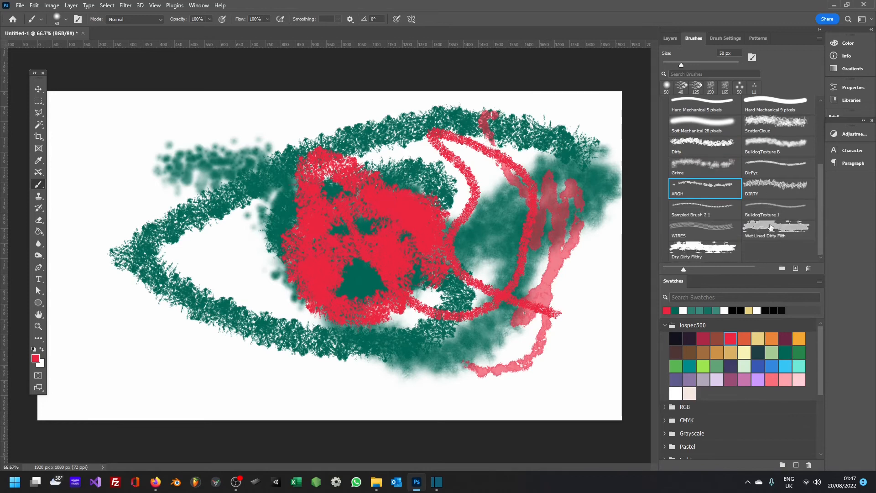
pyautogui.moveTo(630, 228)
pyautogui.mouseDown()
pyautogui.moveTo(547, 191)
pyautogui.moveTo(246, 310)
pyautogui.moveTo(592, 344)
pyautogui.mouseUp()
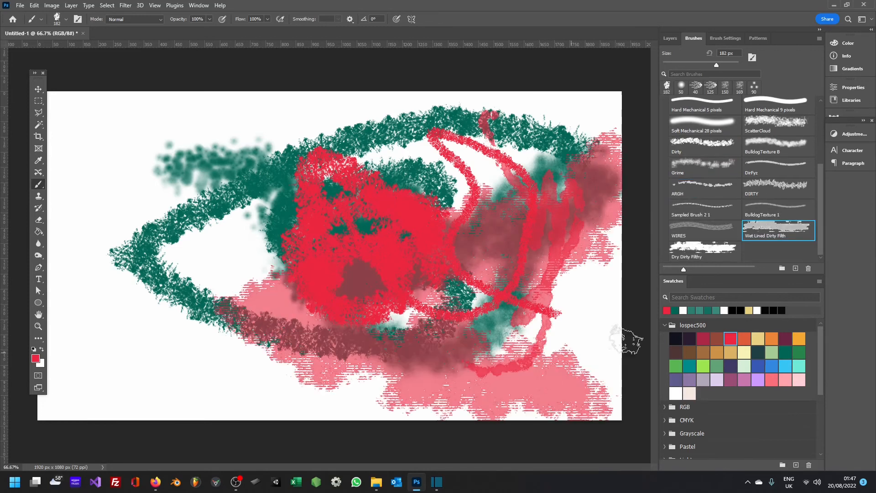
pyautogui.moveTo(177, 224)
pyautogui.mouseDown()
pyautogui.moveTo(112, 274)
pyautogui.moveTo(174, 287)
pyautogui.moveTo(123, 244)
pyautogui.moveTo(157, 242)
pyautogui.moveTo(151, 337)
pyautogui.moveTo(82, 228)
pyautogui.moveTo(319, 356)
pyautogui.moveTo(222, 331)
pyautogui.moveTo(297, 283)
pyautogui.moveTo(319, 206)
pyautogui.moveTo(160, 205)
pyautogui.moveTo(231, 237)
pyautogui.moveTo(105, 271)
pyautogui.moveTo(393, 301)
pyautogui.moveTo(415, 282)
pyautogui.moveTo(384, 259)
pyautogui.mouseUp()
pyautogui.moveTo(416, 199)
pyautogui.mouseDown()
pyautogui.moveTo(189, 194)
pyautogui.moveTo(201, 182)
pyautogui.mouseUp()
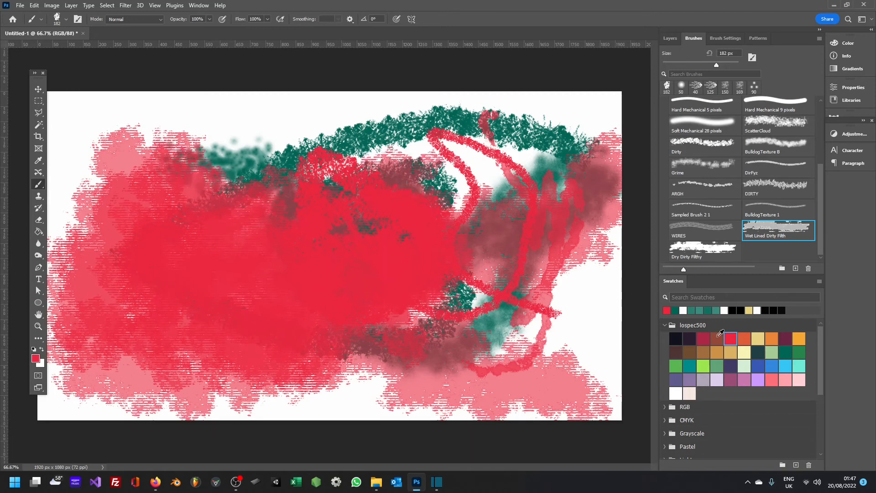
pyautogui.moveTo(333, 273)
pyautogui.mouseDown()
pyautogui.moveTo(217, 265)
pyautogui.moveTo(461, 200)
pyautogui.moveTo(284, 294)
pyautogui.moveTo(410, 169)
pyautogui.moveTo(255, 118)
pyautogui.moveTo(269, 105)
pyautogui.moveTo(361, 217)
pyautogui.mouseUp()
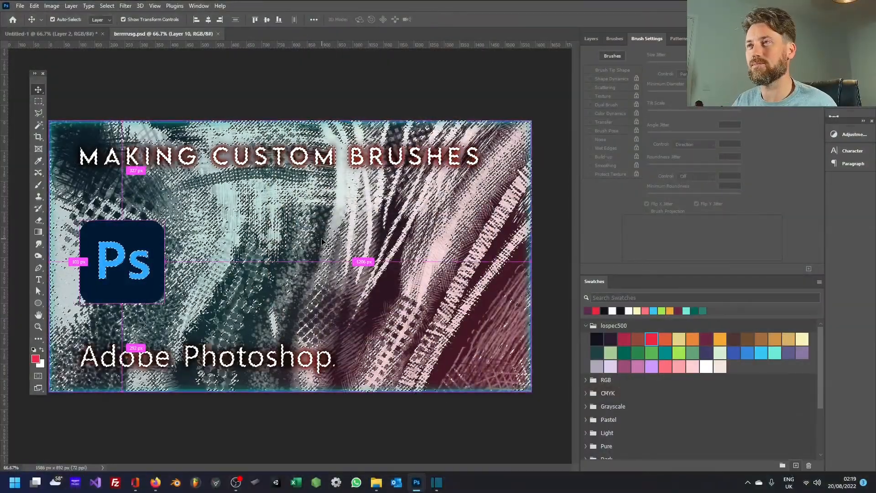
# - Examine the brush textures in the Making Custom Brushes artwork up close
pyautogui.scroll(4, 321, 241)
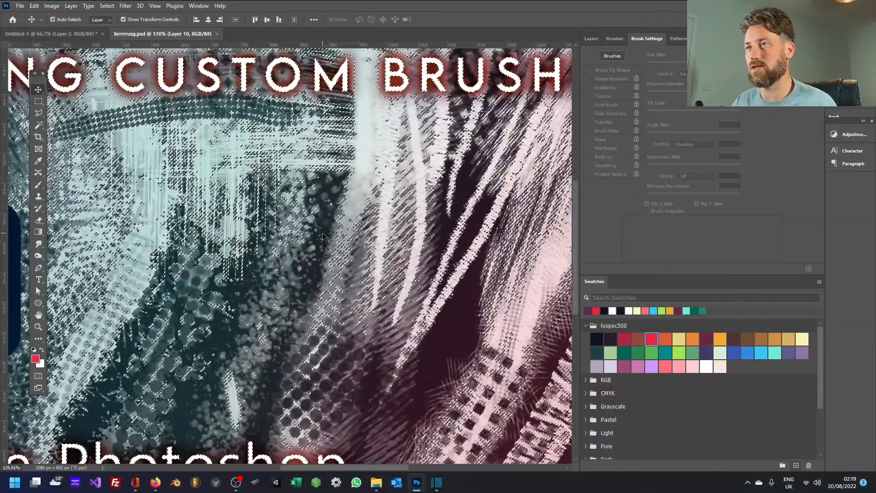
pyautogui.scroll(-2, 397, 335)
pyautogui.scroll(-4, 397, 335)
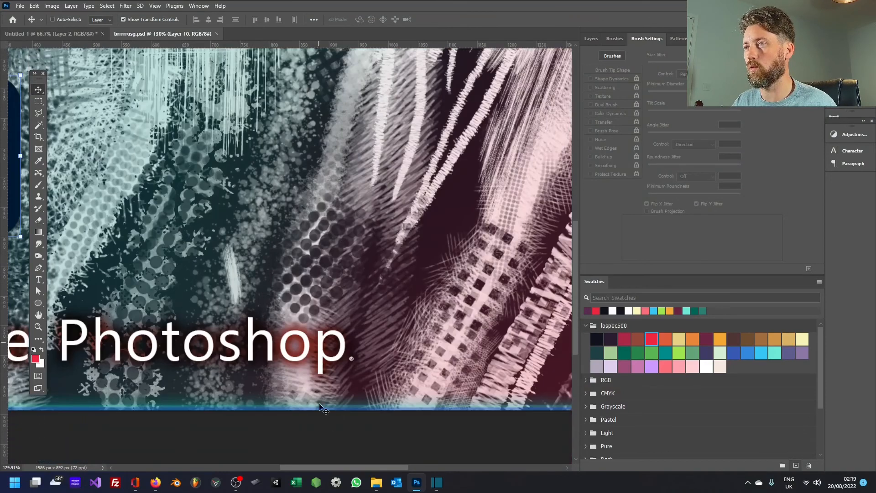
# - Create a new 1920 x 1080 px document and paint red test strokes with the Shaggy Dog brush
pyautogui.click(606, 40)
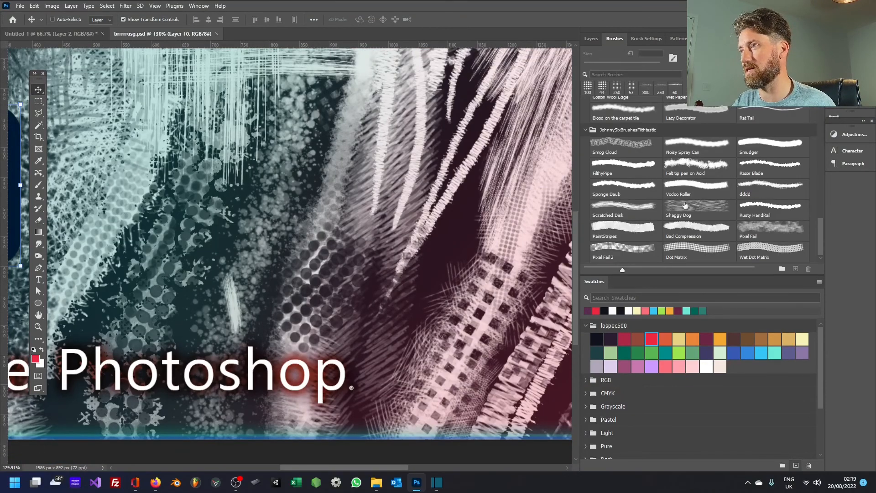
pyautogui.press('b')
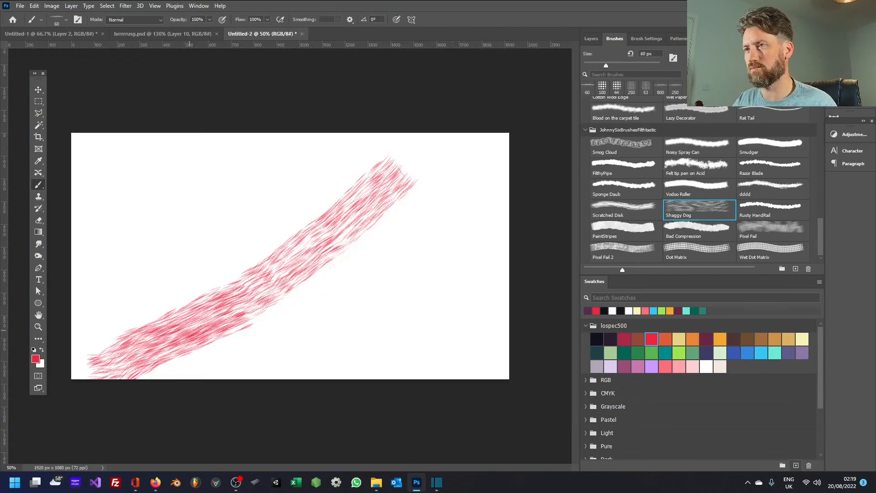
pyautogui.moveTo(230, 326); pyautogui.dragTo(470, 155)
pyautogui.moveTo(185, 378); pyautogui.dragTo(519, 188)
# - Paint more red test strokes with a dotted JohnnySixBrushesFilthtastic brush and the Devil's Haircut brush
pyautogui.click(739, 236)
pyautogui.moveTo(301, 136)
pyautogui.mouseDown()
pyautogui.moveTo(98, 280)
pyautogui.moveTo(320, 180)
pyautogui.moveTo(173, 313)
pyautogui.mouseUp()
pyautogui.moveTo(226, 207); pyautogui.dragTo(269, 198)
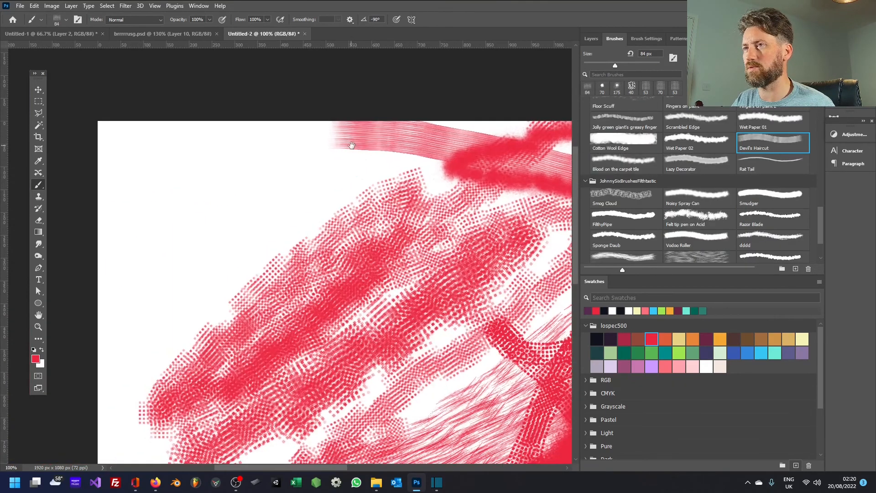
# - Cover the canvas in red and paint white test strokes with the Scribble 2 brush at 70 px and 175 px
pyautogui.moveTo(351, 146)
pyautogui.mouseDown()
pyautogui.moveTo(101, 269)
pyautogui.moveTo(315, 152)
pyautogui.moveTo(365, 150)
pyautogui.mouseUp()
pyautogui.scroll(1, 719, 166)
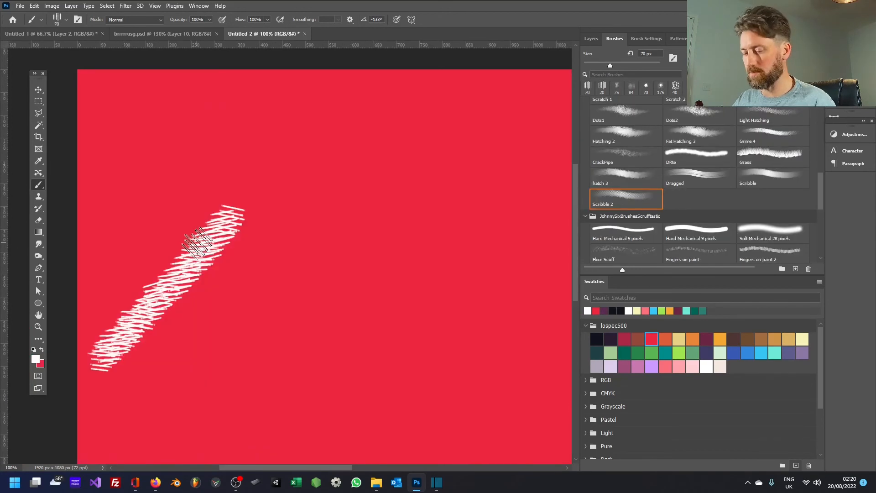
pyautogui.moveTo(210, 223)
pyautogui.mouseDown()
pyautogui.moveTo(237, 192)
pyautogui.moveTo(215, 173)
pyautogui.moveTo(297, 249)
pyautogui.mouseUp()
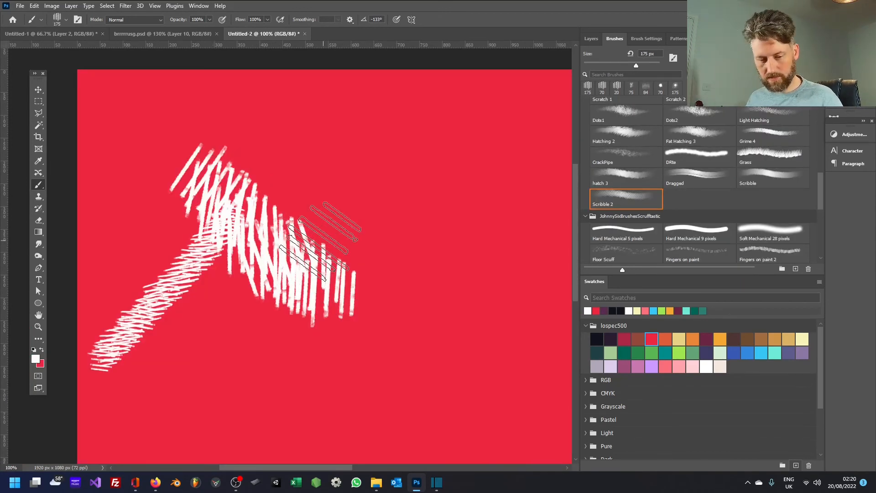
pyautogui.moveTo(411, 197)
pyautogui.mouseDown()
pyautogui.moveTo(452, 136)
pyautogui.moveTo(410, 174)
pyautogui.moveTo(387, 301)
pyautogui.mouseUp()
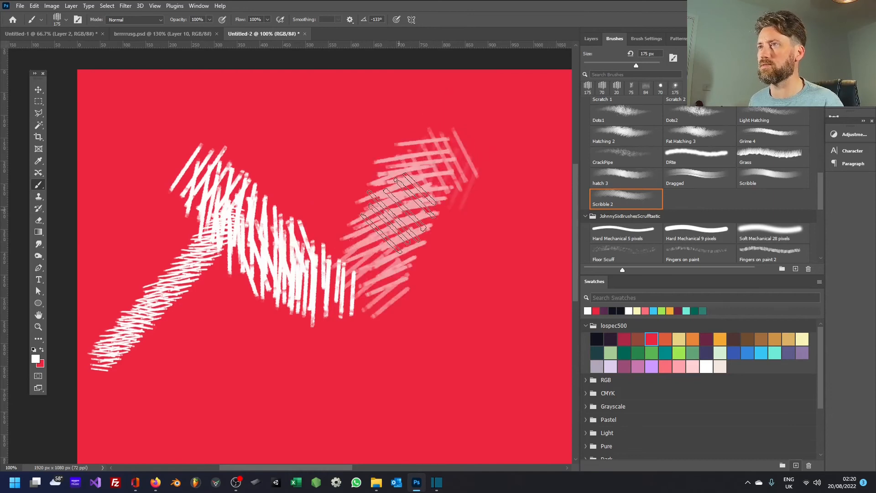
# - Paint white test strokes and a round patch with the Hatching 2 brush at 46 px and 80 px
pyautogui.click(612, 133)
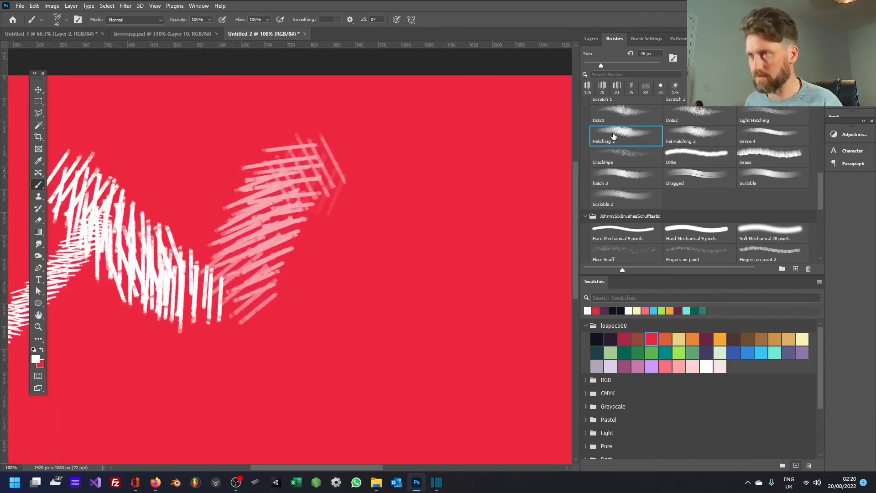
pyautogui.moveTo(445, 221); pyautogui.dragTo(352, 221)
pyautogui.moveTo(387, 248)
pyautogui.mouseDown()
pyautogui.moveTo(326, 242)
pyautogui.moveTo(341, 217)
pyautogui.mouseUp()
pyautogui.moveTo(336, 162); pyautogui.dragTo(280, 354)
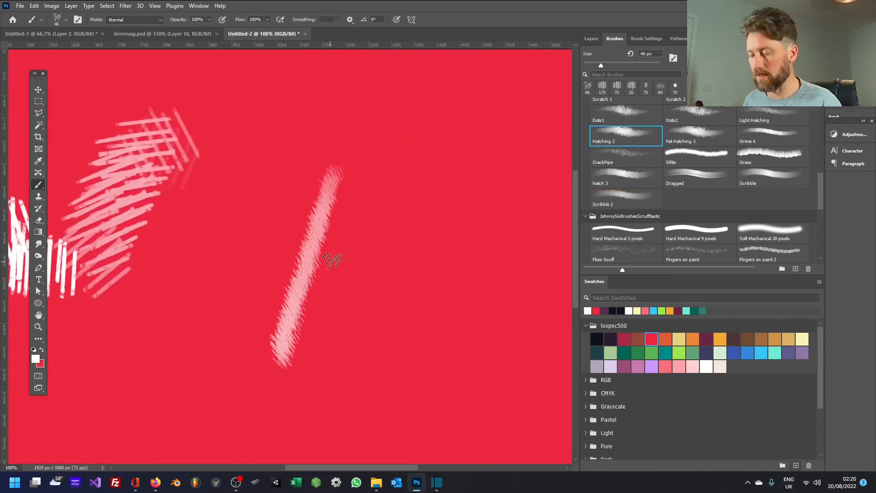
pyautogui.moveTo(453, 201)
pyautogui.mouseDown()
pyautogui.moveTo(346, 180)
pyautogui.moveTo(310, 349)
pyautogui.moveTo(354, 176)
pyautogui.mouseUp()
pyautogui.moveTo(398, 177)
pyautogui.mouseDown()
pyautogui.moveTo(416, 213)
pyautogui.moveTo(428, 327)
pyautogui.mouseUp()
pyautogui.moveTo(379, 367)
pyautogui.mouseDown()
pyautogui.moveTo(383, 207)
pyautogui.moveTo(368, 267)
pyautogui.moveTo(257, 311)
pyautogui.moveTo(234, 313)
pyautogui.moveTo(219, 292)
pyautogui.moveTo(270, 319)
pyautogui.moveTo(289, 316)
pyautogui.moveTo(229, 304)
pyautogui.moveTo(265, 309)
pyautogui.moveTo(385, 230)
pyautogui.moveTo(361, 273)
pyautogui.moveTo(287, 306)
pyautogui.moveTo(227, 295)
pyautogui.moveTo(215, 248)
pyautogui.moveTo(233, 250)
pyautogui.moveTo(233, 235)
pyautogui.moveTo(246, 293)
pyautogui.moveTo(282, 286)
pyautogui.moveTo(222, 233)
pyautogui.moveTo(269, 289)
pyautogui.mouseUp()
pyautogui.moveTo(264, 242); pyautogui.dragTo(396, 238)
pyautogui.moveTo(214, 201)
pyautogui.mouseDown()
pyautogui.moveTo(239, 225)
pyautogui.moveTo(231, 238)
pyautogui.moveTo(255, 249)
pyautogui.mouseUp()
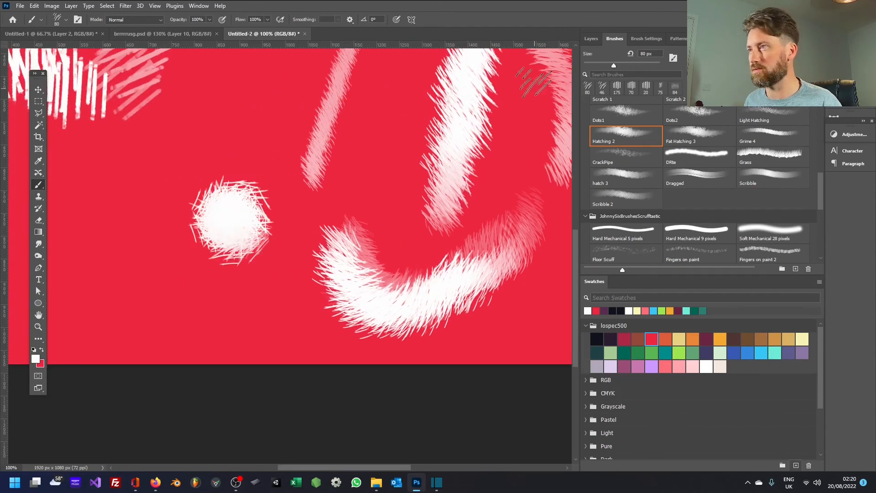
# - Paint white stippled patches with the Dots1 brush at 29 px and 70 px, then a slanted stroke with Dots2
pyautogui.click(618, 110)
pyautogui.moveTo(290, 207); pyautogui.dragTo(423, 233)
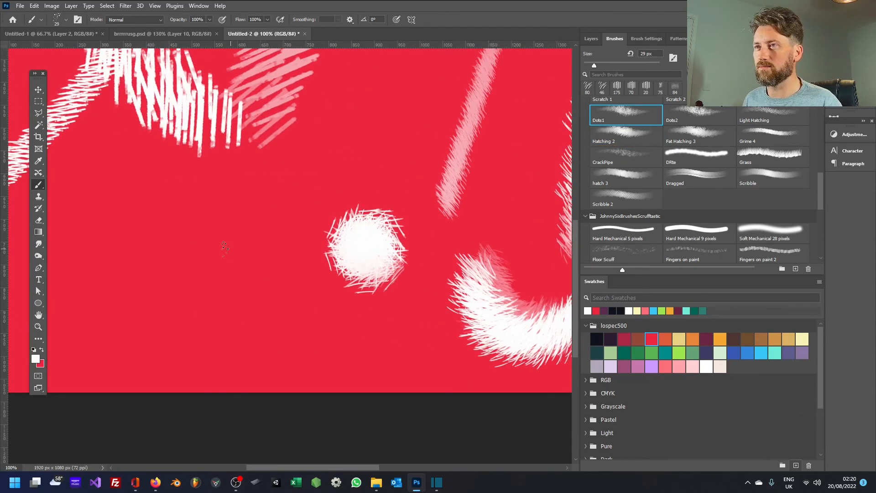
pyautogui.moveTo(203, 240)
pyautogui.mouseDown()
pyautogui.moveTo(191, 287)
pyautogui.moveTo(208, 233)
pyautogui.moveTo(190, 222)
pyautogui.moveTo(218, 280)
pyautogui.mouseUp()
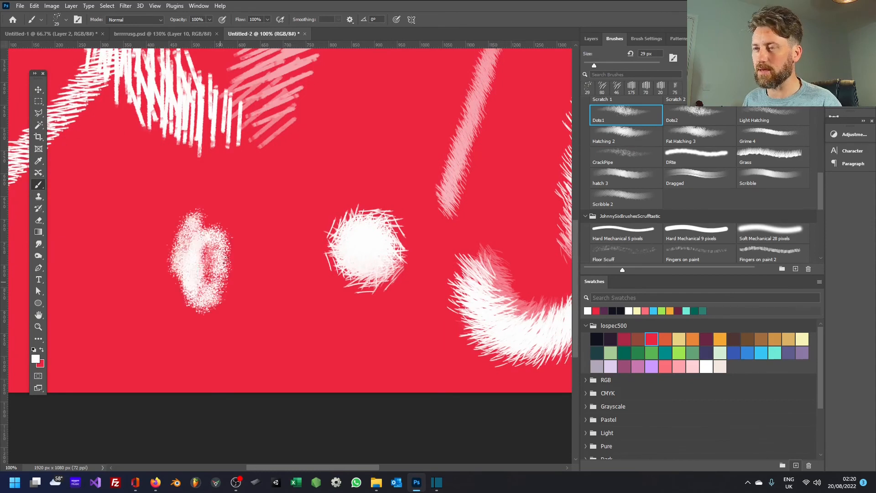
pyautogui.press(']')
pyautogui.press(']')
pyautogui.press(']')
pyautogui.press(']')
pyautogui.moveTo(230, 226)
pyautogui.mouseDown()
pyautogui.moveTo(232, 266)
pyautogui.moveTo(196, 240)
pyautogui.moveTo(217, 280)
pyautogui.mouseUp()
pyautogui.moveTo(393, 193); pyautogui.dragTo(340, 307)
pyautogui.moveTo(311, 255)
pyautogui.mouseDown()
pyautogui.moveTo(363, 153)
pyautogui.moveTo(311, 265)
pyautogui.moveTo(377, 153)
pyautogui.moveTo(401, 133)
pyautogui.mouseUp()
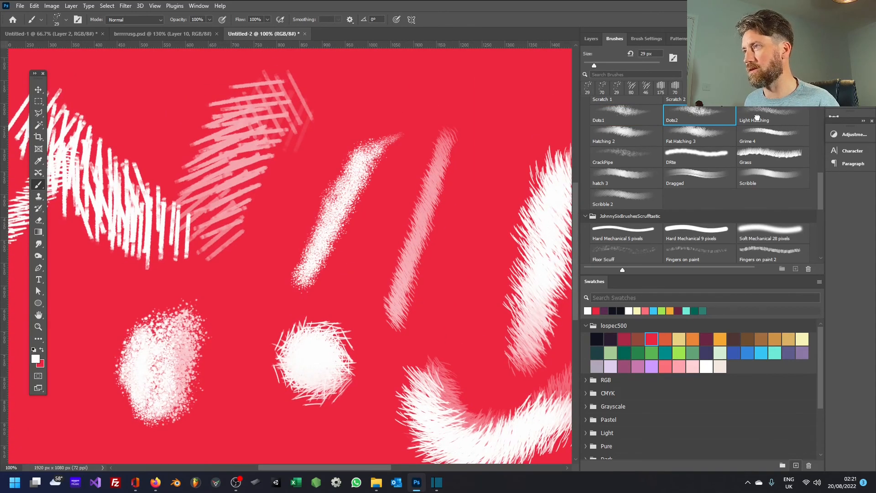
# - Paint white cross-hatched test strokes around the existing slanted Hatching 2 strokes
pyautogui.moveTo(479, 160); pyautogui.dragTo(393, 250)
pyautogui.moveTo(315, 201)
pyautogui.mouseDown()
pyautogui.moveTo(450, 143)
pyautogui.moveTo(340, 328)
pyautogui.mouseUp()
pyautogui.moveTo(392, 274); pyautogui.dragTo(411, 235)
pyautogui.moveTo(414, 279)
pyautogui.mouseDown()
pyautogui.moveTo(396, 228)
pyautogui.moveTo(336, 173)
pyautogui.moveTo(309, 305)
pyautogui.moveTo(334, 351)
pyautogui.mouseUp()
pyautogui.moveTo(390, 294); pyautogui.dragTo(255, 276)
pyautogui.moveTo(347, 147)
pyautogui.mouseDown()
pyautogui.moveTo(383, 202)
pyautogui.moveTo(374, 301)
pyautogui.moveTo(359, 173)
pyautogui.moveTo(379, 199)
pyautogui.moveTo(375, 298)
pyautogui.moveTo(374, 162)
pyautogui.moveTo(383, 336)
pyautogui.moveTo(402, 331)
pyautogui.moveTo(409, 183)
pyautogui.moveTo(416, 358)
pyautogui.mouseUp()
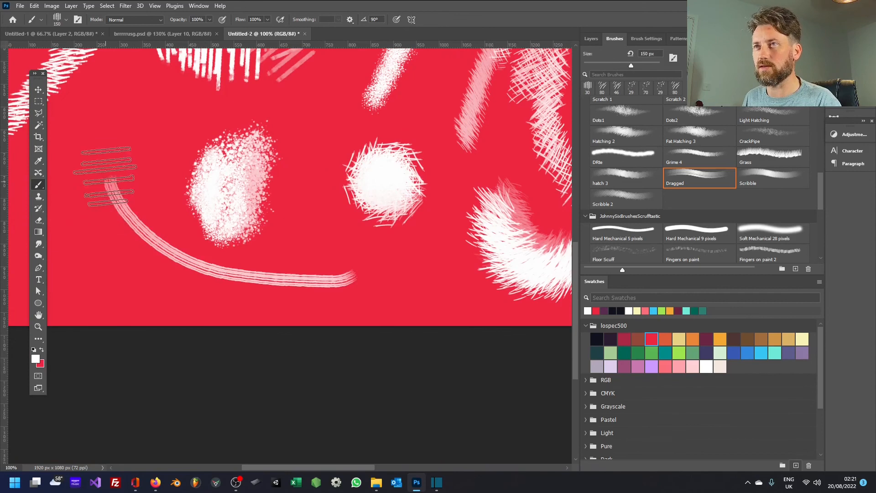
# - Paint broad white curved strokes around the stippled patch with the Dragged brush at 150 px
pyautogui.moveTo(105, 178)
pyautogui.mouseDown()
pyautogui.moveTo(238, 235)
pyautogui.moveTo(306, 244)
pyautogui.mouseUp()
pyautogui.moveTo(145, 223)
pyautogui.mouseDown()
pyautogui.moveTo(162, 231)
pyautogui.moveTo(282, 203)
pyautogui.mouseUp()
pyautogui.moveTo(223, 142)
pyautogui.mouseDown()
pyautogui.moveTo(374, 238)
pyautogui.moveTo(372, 201)
pyautogui.moveTo(220, 175)
pyautogui.moveTo(437, 256)
pyautogui.moveTo(197, 190)
pyautogui.moveTo(242, 198)
pyautogui.mouseUp()
pyautogui.moveTo(171, 210); pyautogui.dragTo(417, 239)
pyautogui.moveTo(267, 220); pyautogui.dragTo(283, 287)
pyautogui.moveTo(210, 273)
pyautogui.mouseDown()
pyautogui.moveTo(342, 178)
pyautogui.moveTo(427, 197)
pyautogui.mouseUp()
pyautogui.moveTo(219, 225)
pyautogui.mouseDown()
pyautogui.moveTo(360, 176)
pyautogui.moveTo(374, 255)
pyautogui.moveTo(258, 214)
pyautogui.moveTo(481, 228)
pyautogui.mouseUp()
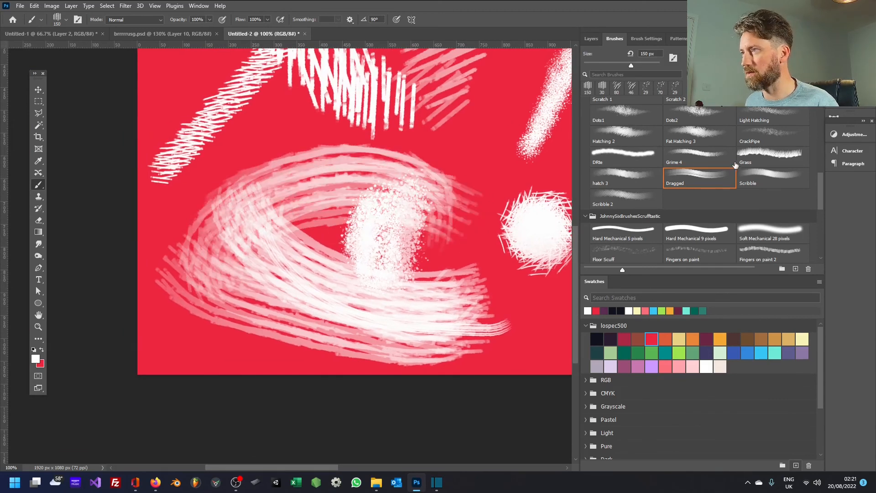
# - Paint white strokes along the top of the curved shape with the Grass brush at 33 px, then enlarge it to 50 px
pyautogui.moveTo(308, 163)
pyautogui.mouseDown()
pyautogui.moveTo(219, 238)
pyautogui.moveTo(224, 221)
pyautogui.mouseUp()
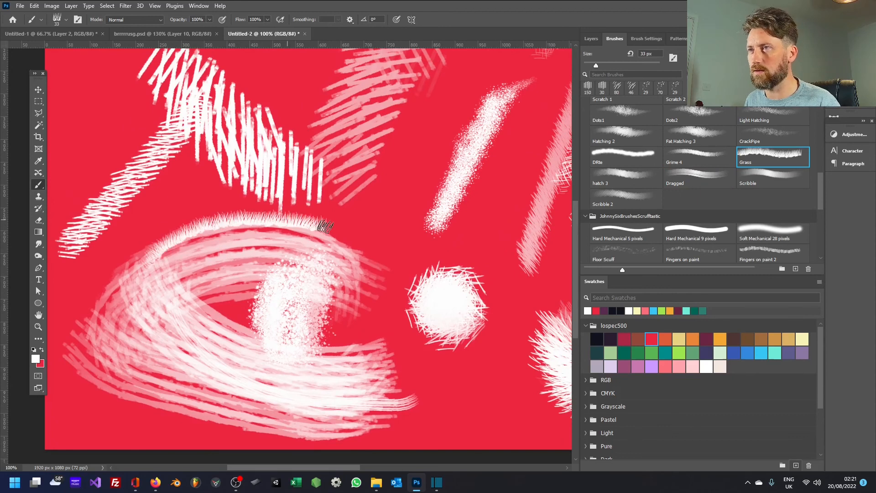
pyautogui.press(']')
pyautogui.press(']')
pyautogui.press(']')
pyautogui.moveTo(147, 255)
pyautogui.mouseDown()
pyautogui.moveTo(203, 227)
pyautogui.moveTo(293, 225)
pyautogui.moveTo(406, 282)
pyautogui.mouseUp()
# - Paint several white strokes with the Grass brush at 50 px in the canvas's upper area
pyautogui.moveTo(412, 242)
pyautogui.mouseDown()
pyautogui.moveTo(181, 242)
pyautogui.moveTo(283, 242)
pyautogui.mouseUp()
pyautogui.moveTo(315, 139); pyautogui.dragTo(288, 253)
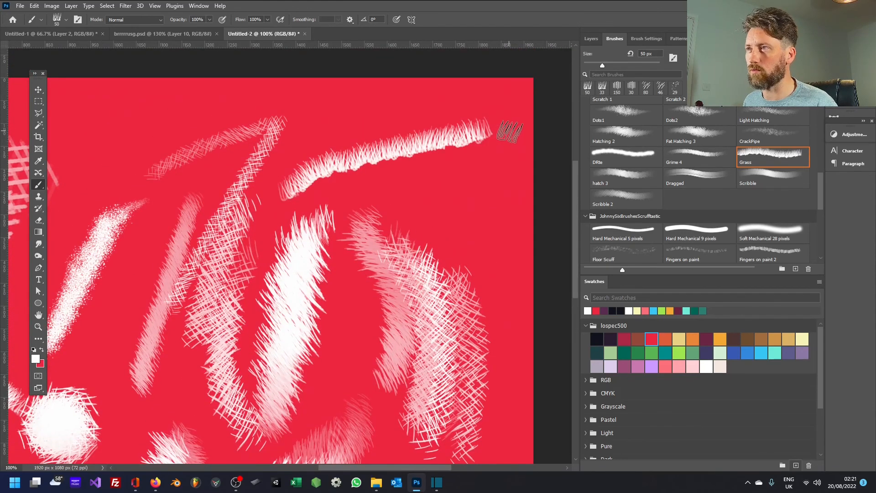
pyautogui.moveTo(314, 192); pyautogui.dragTo(466, 159)
pyautogui.moveTo(274, 219); pyautogui.dragTo(443, 169)
pyautogui.moveTo(260, 171)
pyautogui.mouseDown()
pyautogui.moveTo(223, 264)
pyautogui.moveTo(232, 274)
pyautogui.moveTo(304, 159)
pyautogui.mouseUp()
# - Paint large white spatter patches with the Dots1 brush at 175 px near the top of the canvas
pyautogui.moveTo(160, 145)
pyautogui.mouseDown()
pyautogui.moveTo(179, 132)
pyautogui.moveTo(310, 133)
pyautogui.mouseUp()
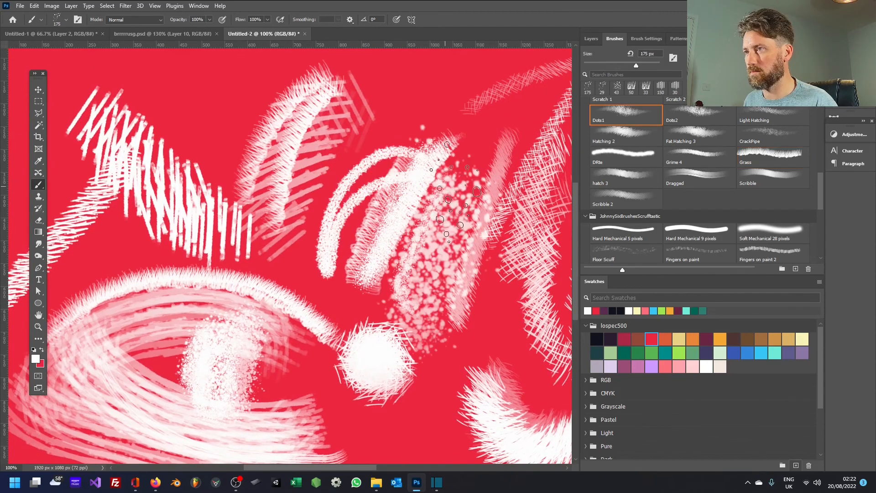
pyautogui.moveTo(438, 109)
pyautogui.mouseDown()
pyautogui.moveTo(379, 227)
pyautogui.moveTo(370, 224)
pyautogui.mouseUp()
pyautogui.moveTo(394, 212)
pyautogui.mouseDown()
pyautogui.moveTo(369, 191)
pyautogui.moveTo(305, 198)
pyautogui.moveTo(360, 192)
pyautogui.mouseUp()
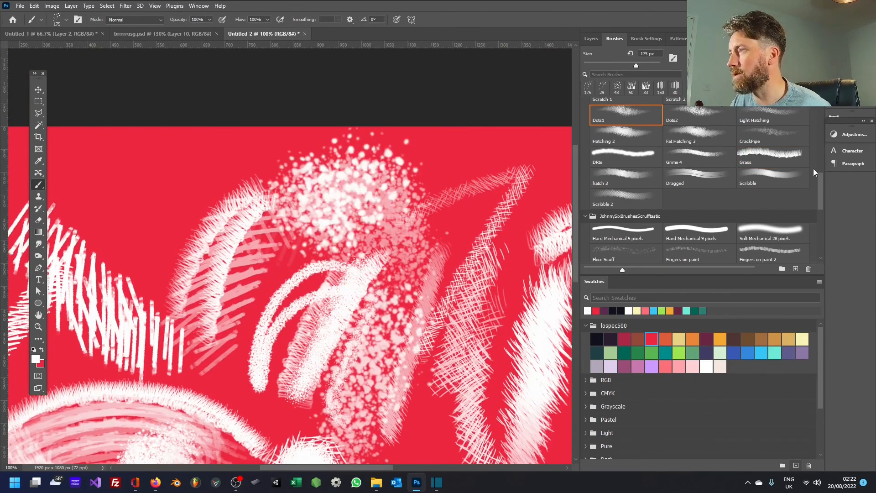
# - Choose a brush from the JohnnySixBrushesSketchtastic group and paint a soft white stroke along the canvas's upper edge
pyautogui.moveTo(822, 184); pyautogui.dragTo(822, 161)
pyautogui.click(616, 179)
pyautogui.moveTo(73, 133); pyautogui.dragTo(295, 159)
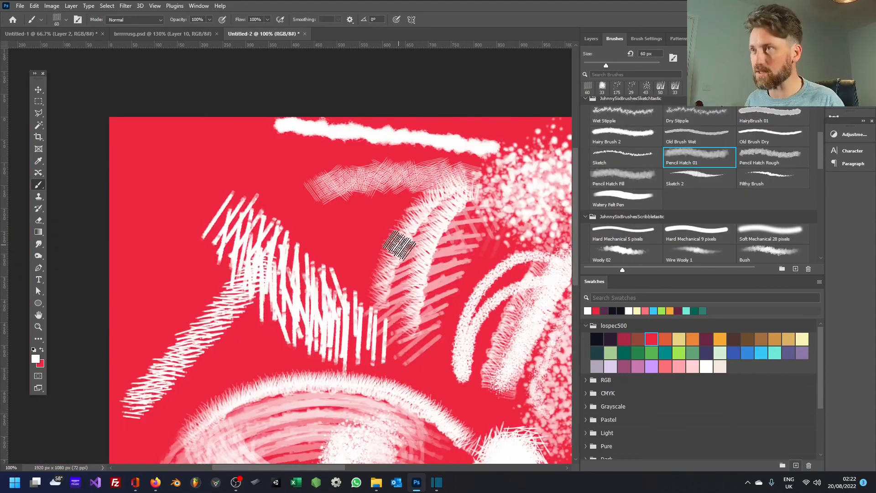
# - Paint white hatching over the canvas with the Pencil Hatch 01 brush at 60 px, then at 175 px
pyautogui.moveTo(215, 182)
pyautogui.mouseDown()
pyautogui.moveTo(214, 236)
pyautogui.moveTo(158, 322)
pyautogui.moveTo(180, 331)
pyautogui.moveTo(283, 215)
pyautogui.moveTo(357, 199)
pyautogui.moveTo(335, 275)
pyautogui.mouseUp()
pyautogui.press(']')
pyautogui.press(']')
pyautogui.press(']')
pyautogui.press(']')
pyautogui.press(']')
pyautogui.press(']')
pyautogui.press(']')
pyautogui.moveTo(457, 361); pyautogui.dragTo(310, 228)
pyautogui.moveTo(304, 249)
pyautogui.mouseDown()
pyautogui.moveTo(308, 228)
pyautogui.moveTo(280, 267)
pyautogui.moveTo(342, 297)
pyautogui.mouseUp()
pyautogui.moveTo(453, 303)
pyautogui.mouseDown()
pyautogui.moveTo(334, 266)
pyautogui.moveTo(390, 243)
pyautogui.moveTo(257, 297)
pyautogui.moveTo(422, 335)
pyautogui.moveTo(336, 330)
pyautogui.mouseUp()
# - Handwrite black words such as "hello" and "this is" over the artwork with the Hard Mechanical 5 pixels brush
pyautogui.moveTo(476, 269); pyautogui.dragTo(430, 301)
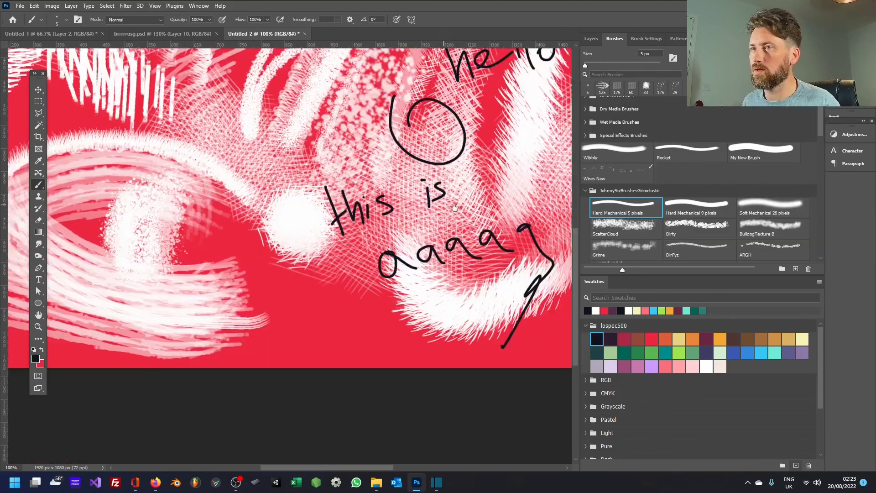
pyautogui.moveTo(260, 208); pyautogui.dragTo(304, 215)
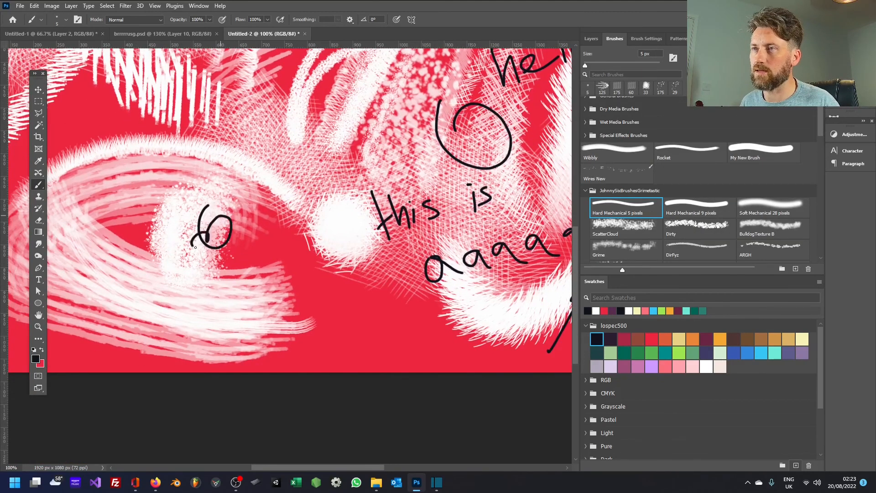